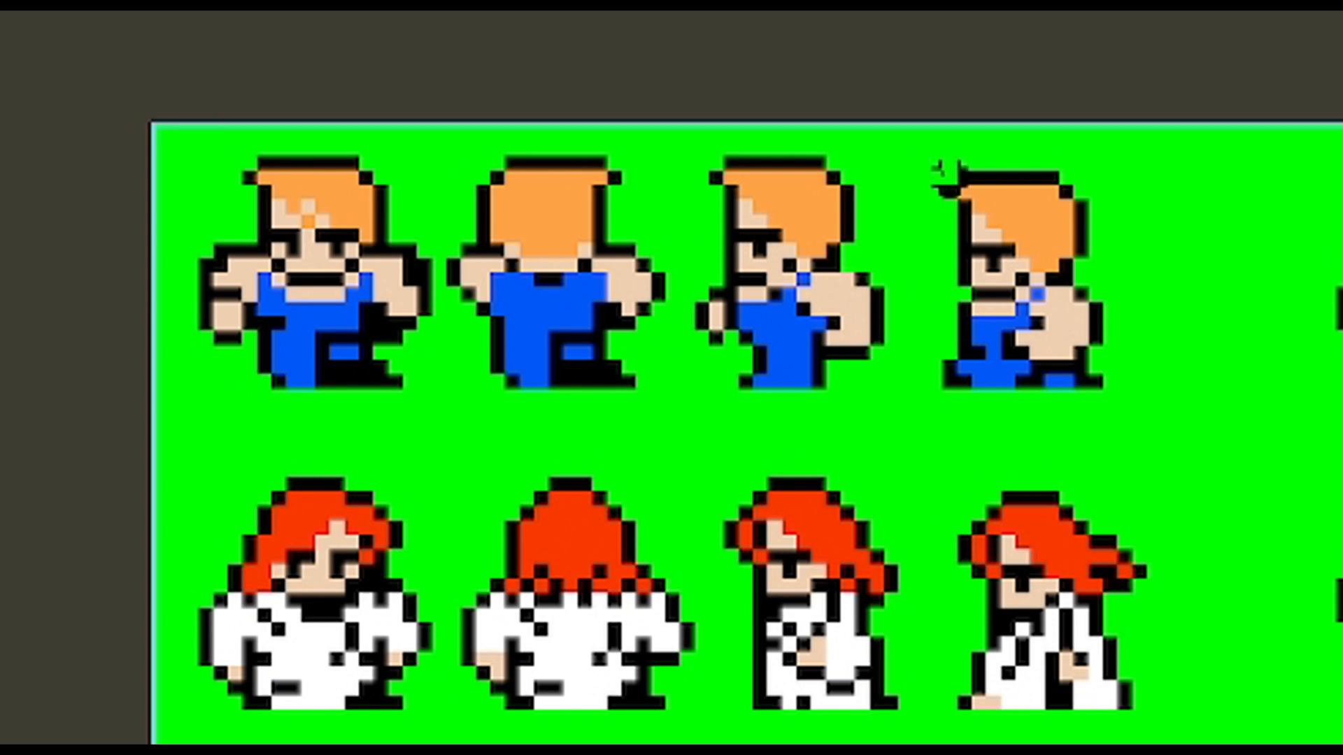
left_click_drag(873, 144, 1145, 412)
left_click(1182, 393)
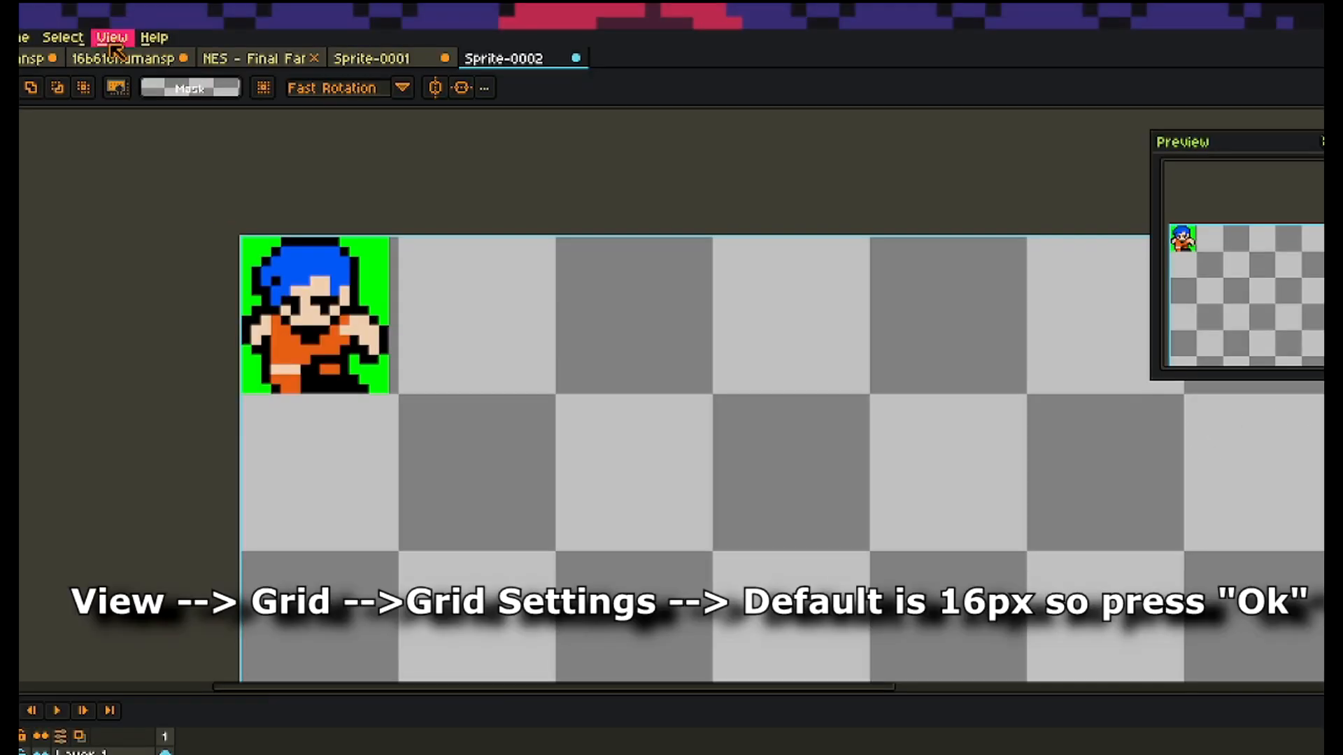
Step: Show the canvas grid using a 0, 0 origin and 16 by 16 pixel cells
left_click(112, 38)
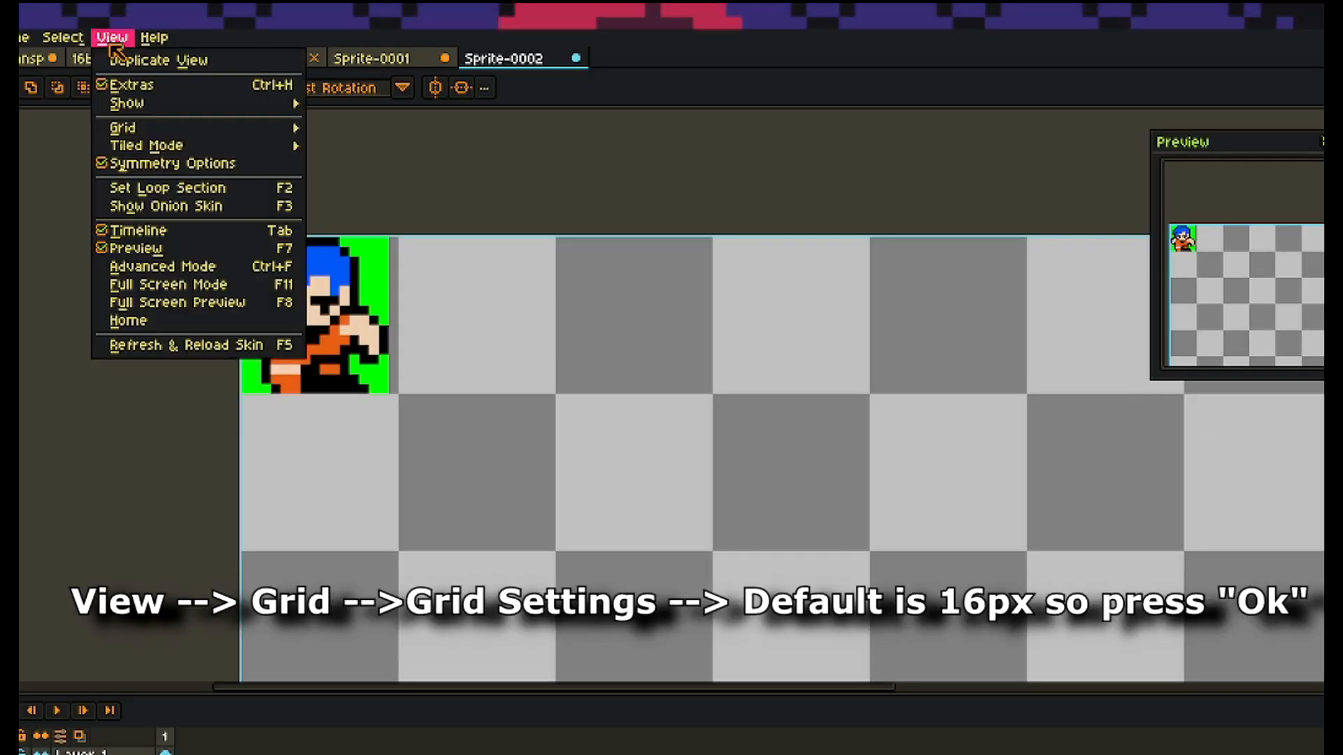
mouse_move(176, 129)
left_click(418, 127)
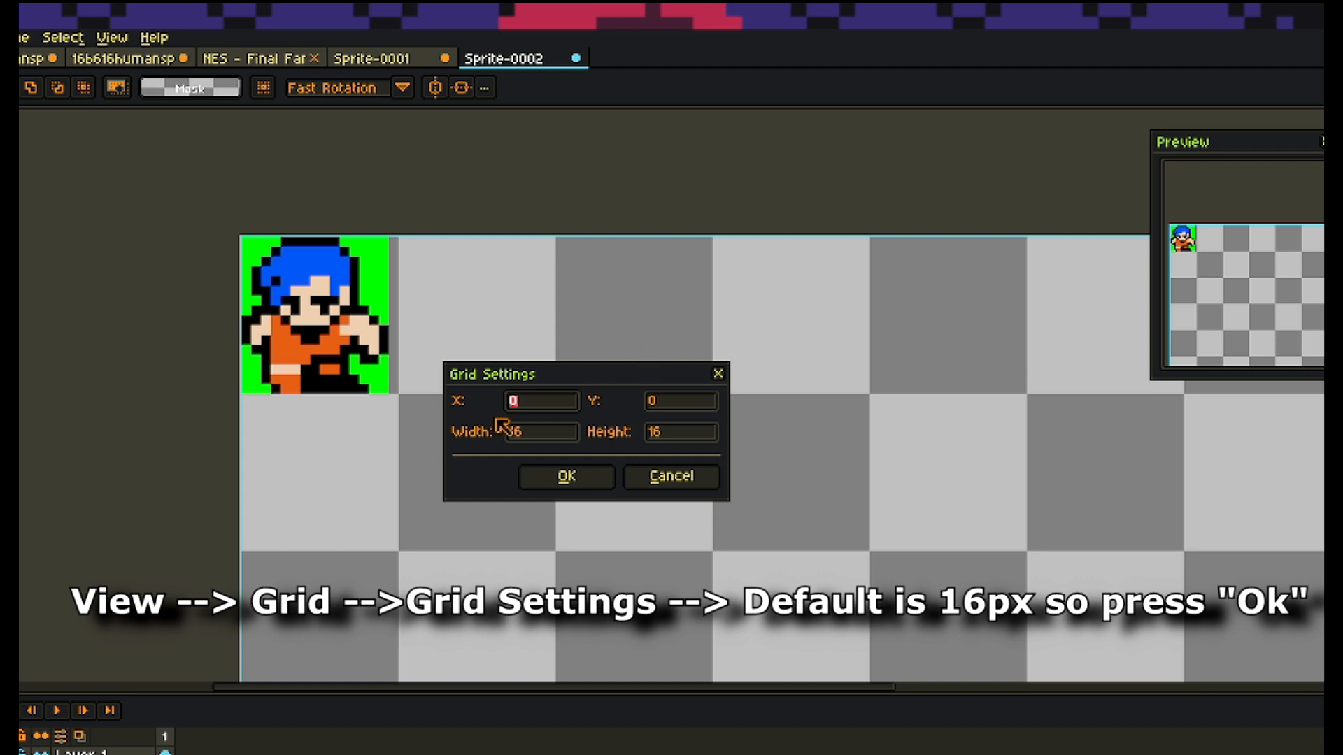
left_click(568, 478)
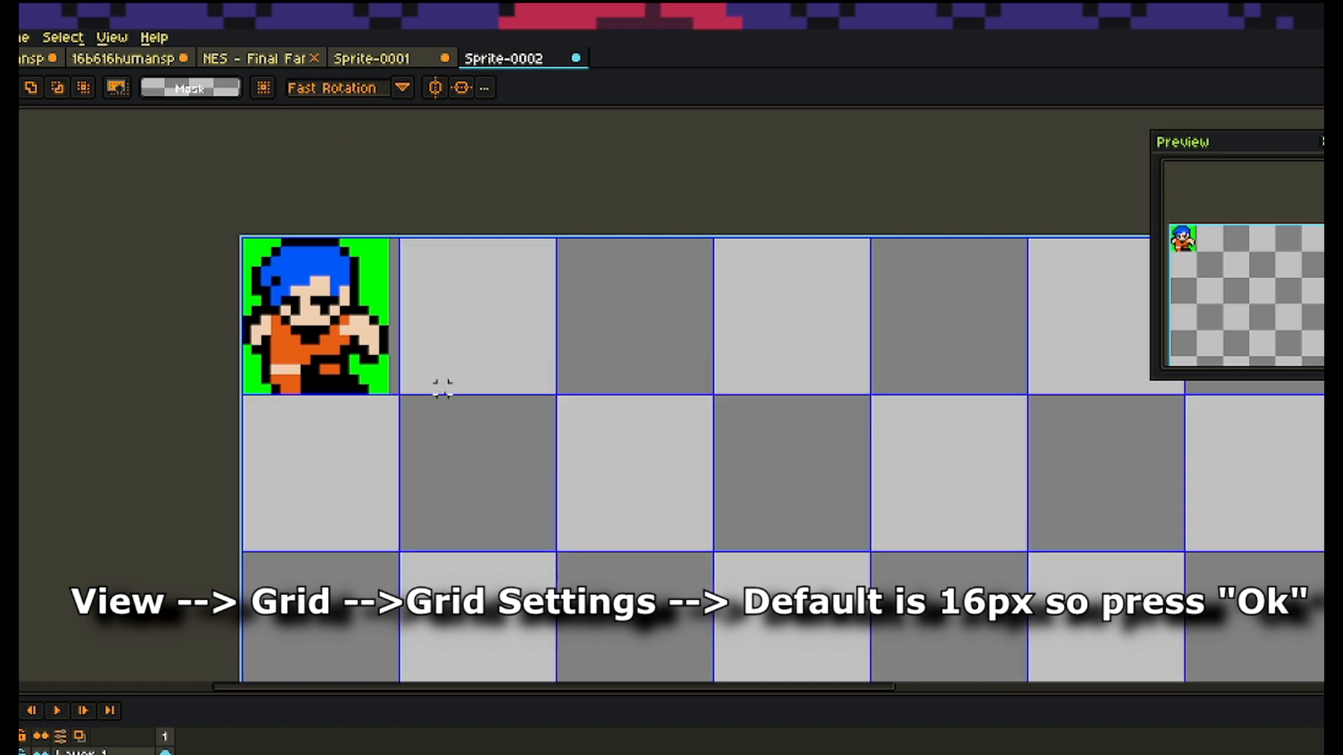
scroll(461, 340, "up", 2)
left_click_drag(451, 304, 568, 391)
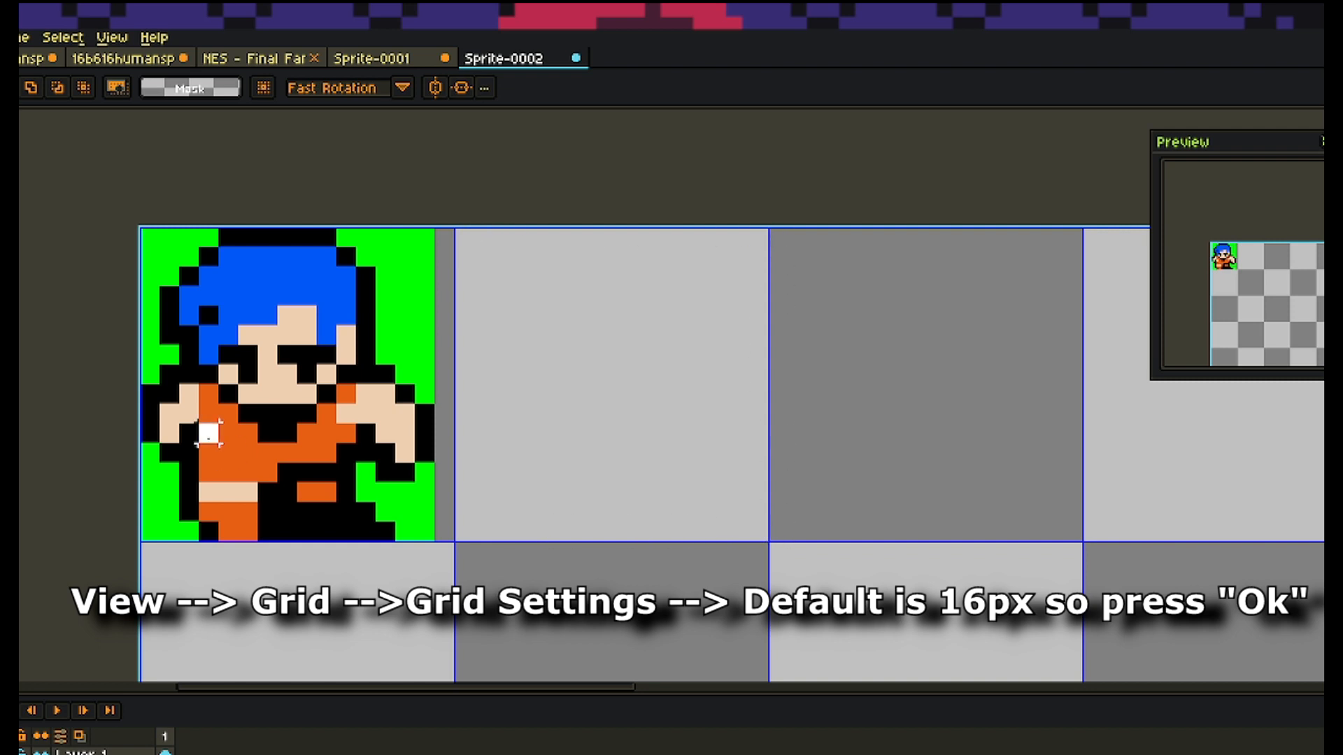
double_click(208, 433)
mouse_move(267, 427)
left_mouse_down()
mouse_move(294, 440)
mouse_move(271, 441)
mouse_move(293, 441)
mouse_move(278, 426)
mouse_move(278, 438)
left_mouse_up()
left_click(504, 355)
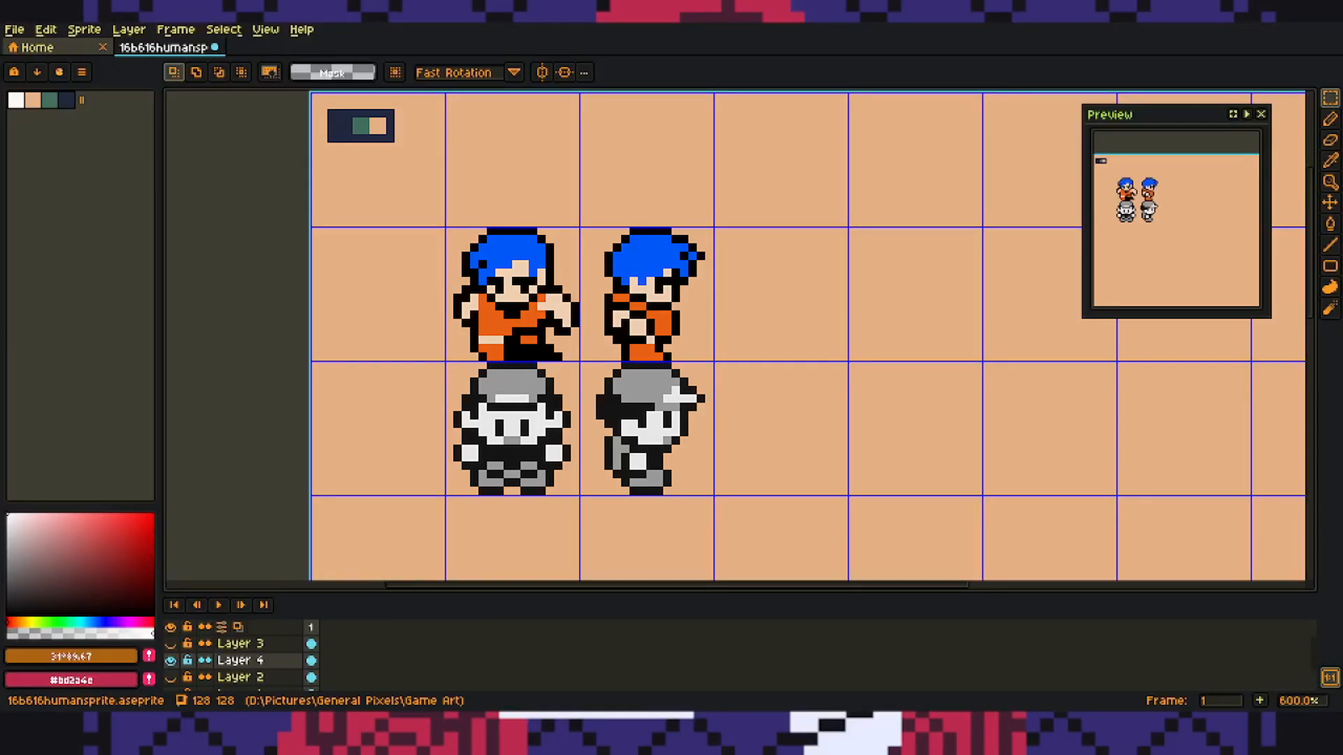
Step: Sample the tan swatch #e5b083 and bucket-fill the skin areas of the upper blue-haired sprites with it
key("i")
left_click(381, 124)
key("g")
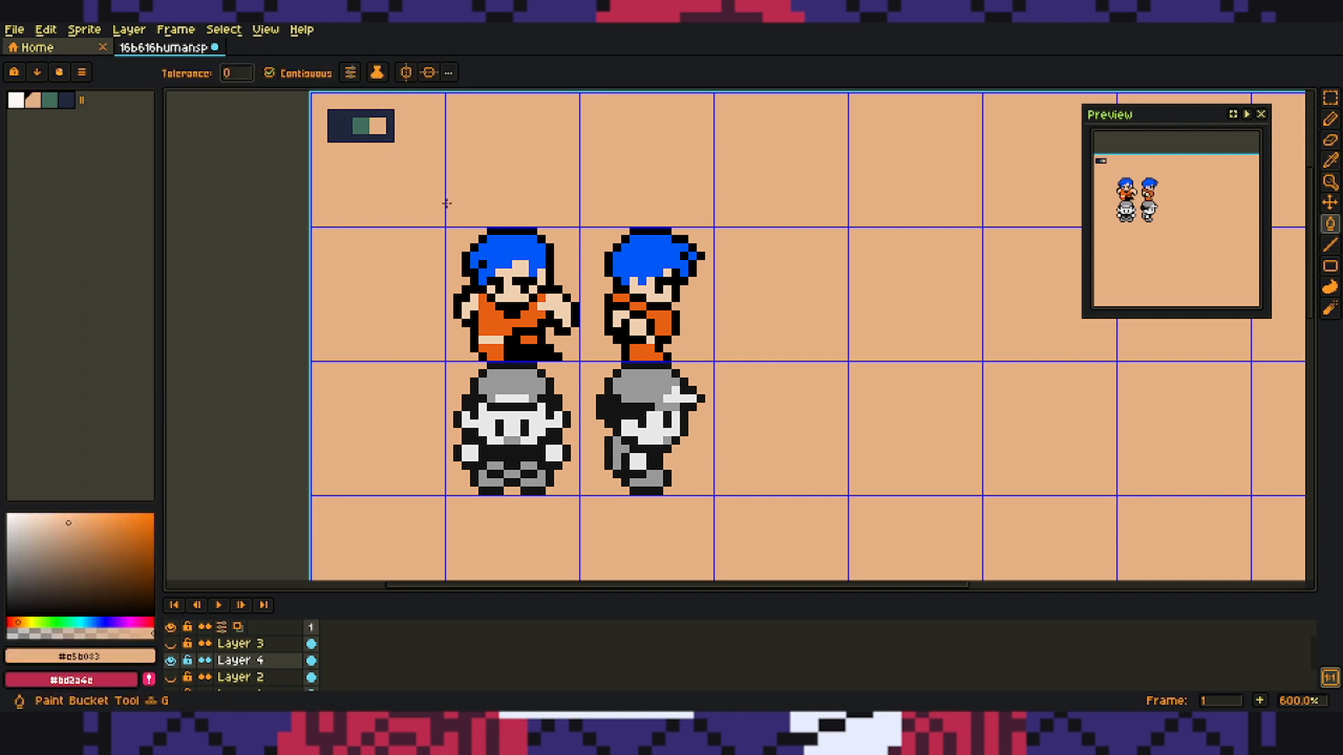
left_click(524, 267)
left_click(549, 298)
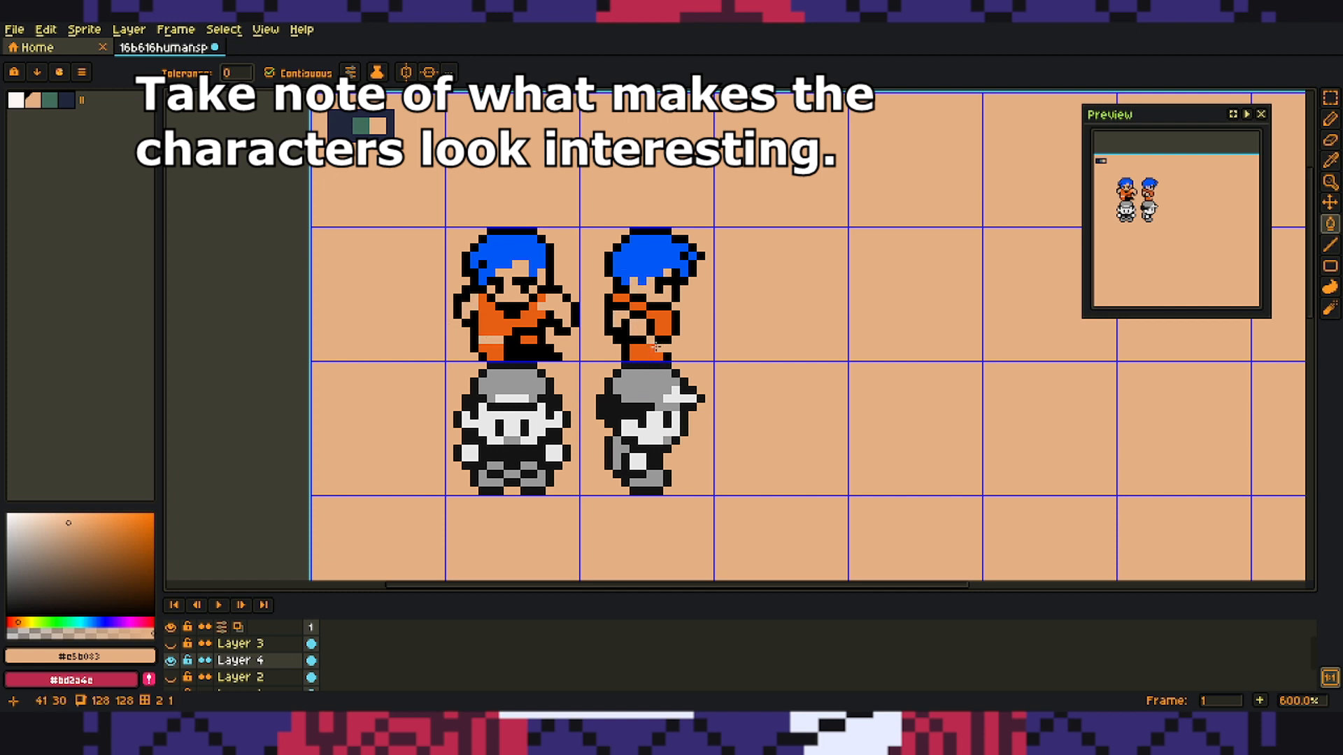
Step: Fill the white face, hand and cap areas of the two lower cap-wearing sprites with the same tan
left_click(645, 428)
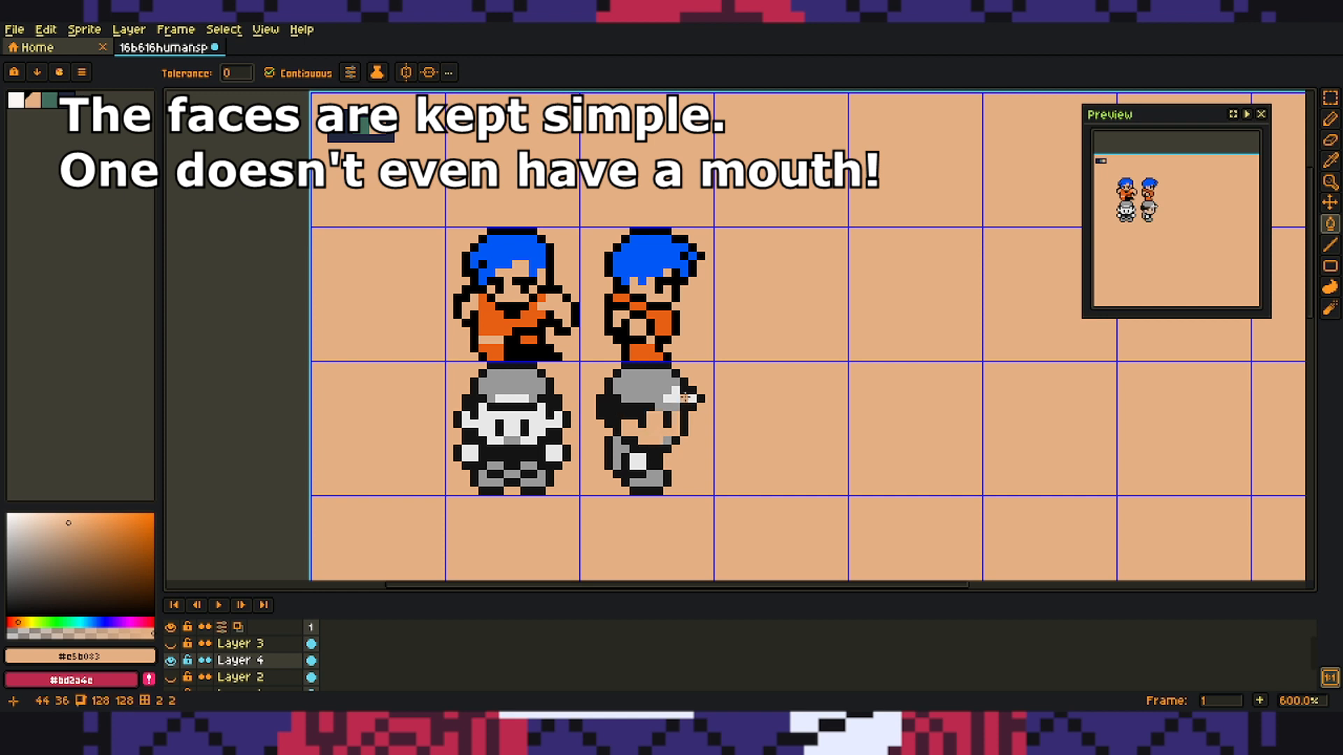
left_click(684, 398)
left_click(635, 465)
left_click(538, 424)
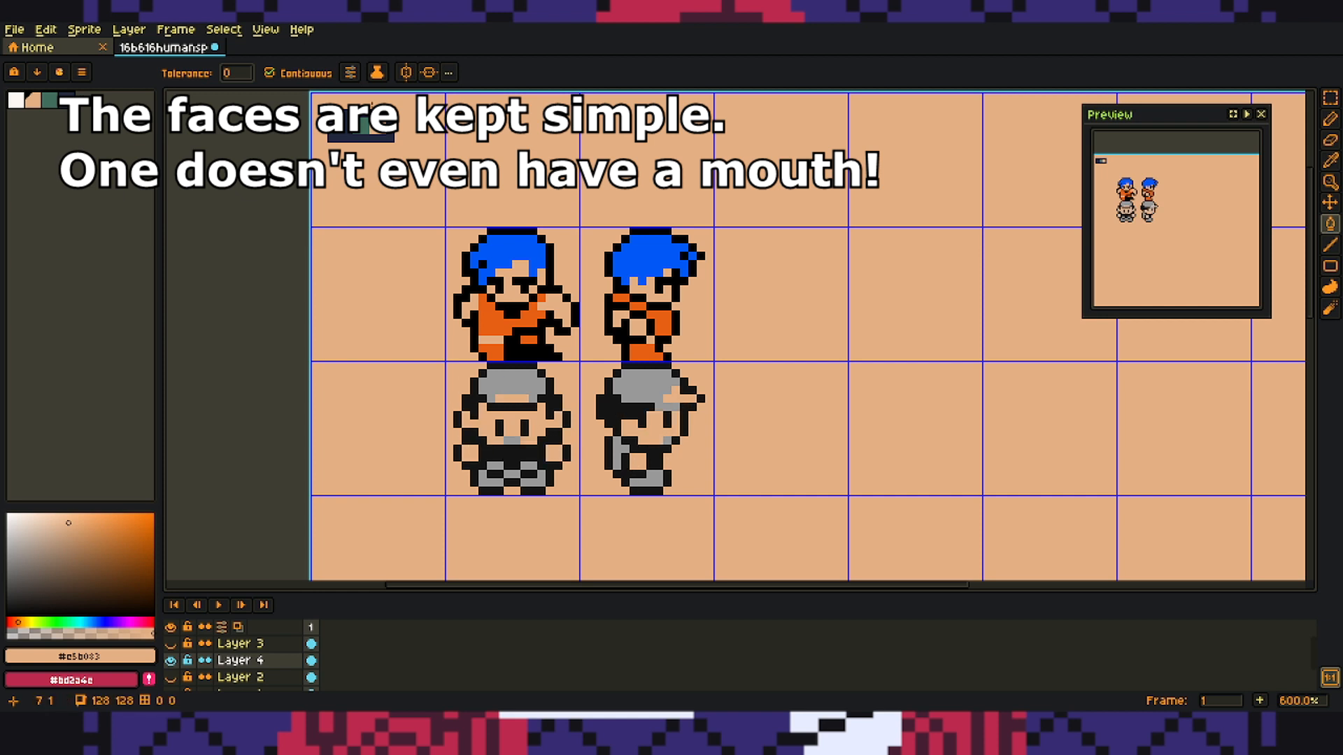
Step: Fill the grey cap and clothing areas of both lower sprites with the dark green from the on-canvas swatches
left_click(366, 124, "alt")
left_click(538, 416)
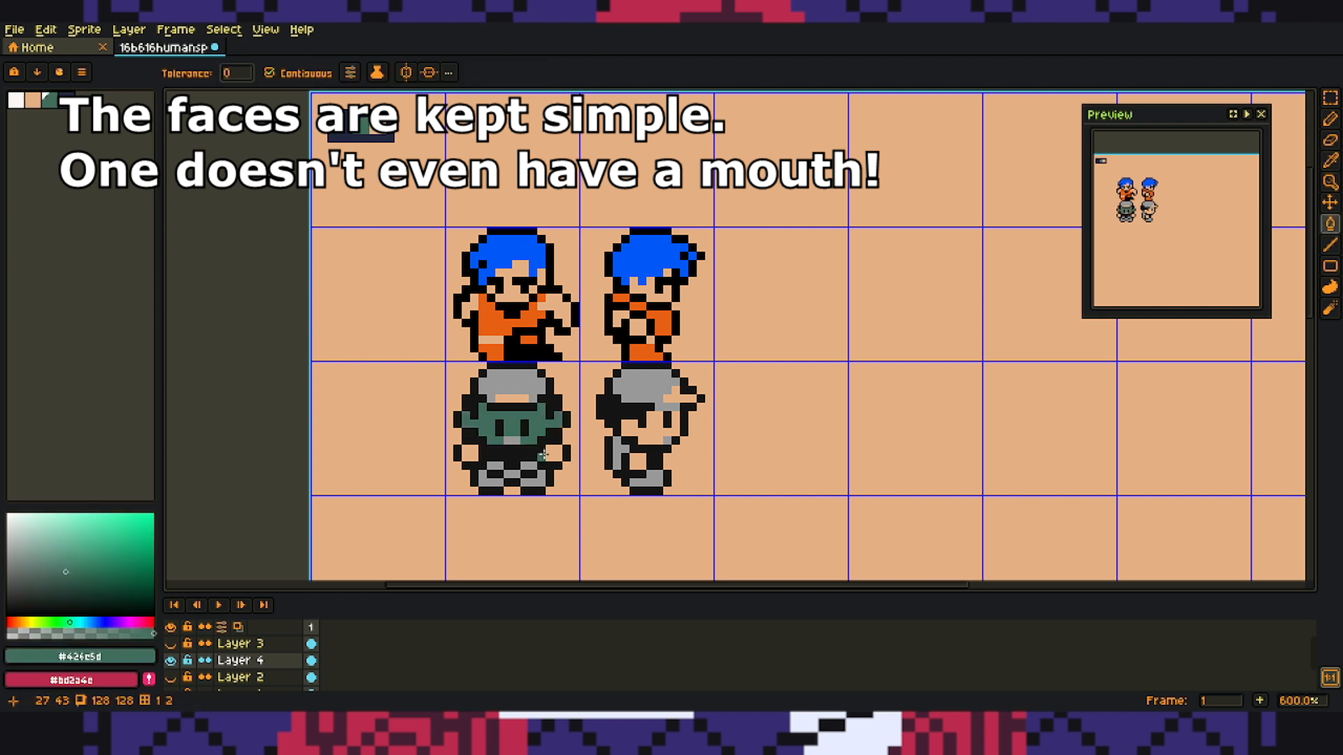
key("ctrl+z")
left_click(532, 381)
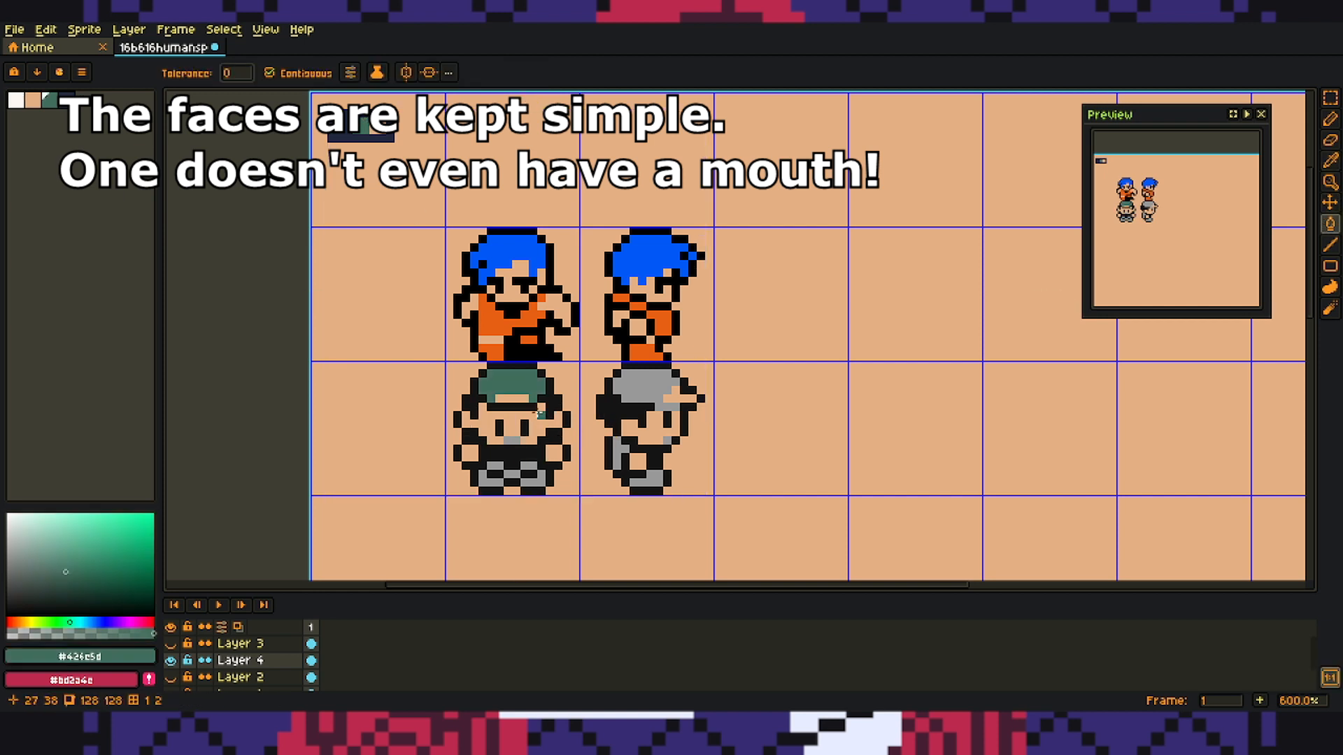
left_click(523, 480)
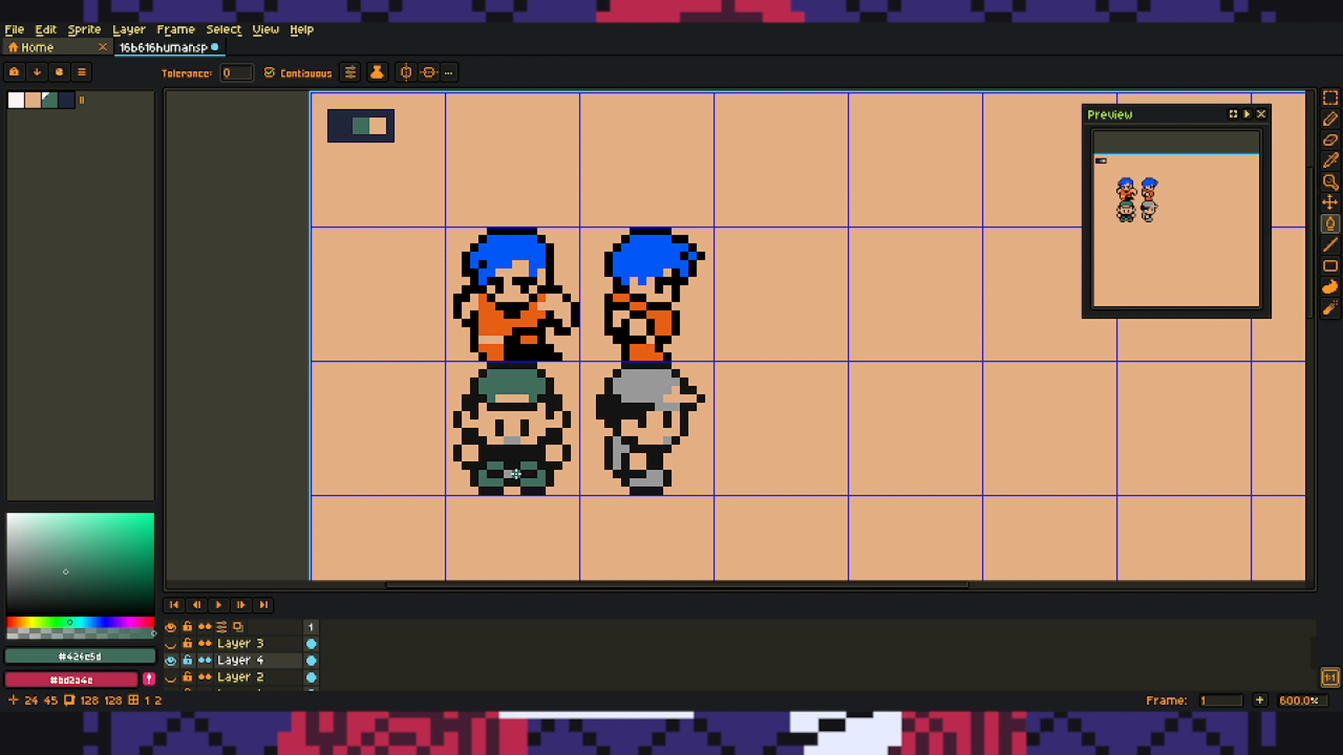
left_click(656, 389)
left_click(620, 453)
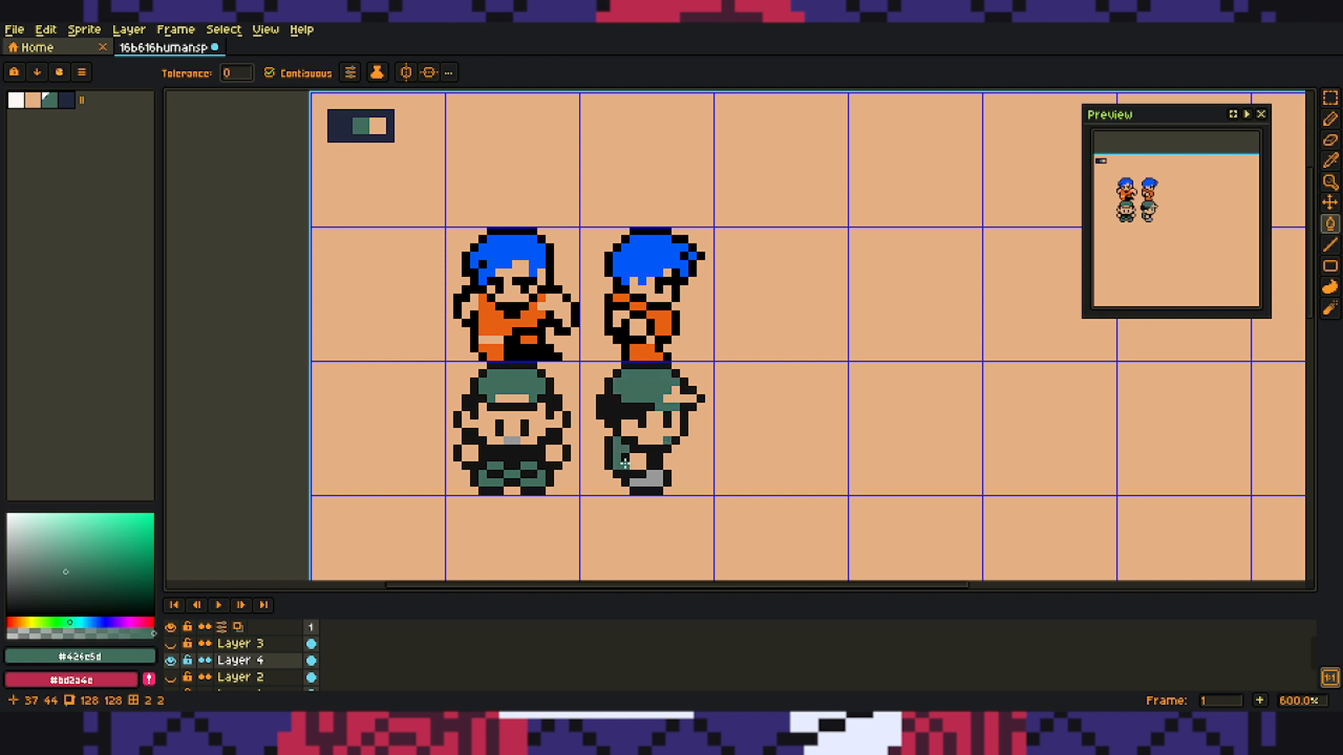
left_click(644, 479)
Step: Fill the blue hair and orange clothing of both upper sprites with the dark green
left_click(508, 265)
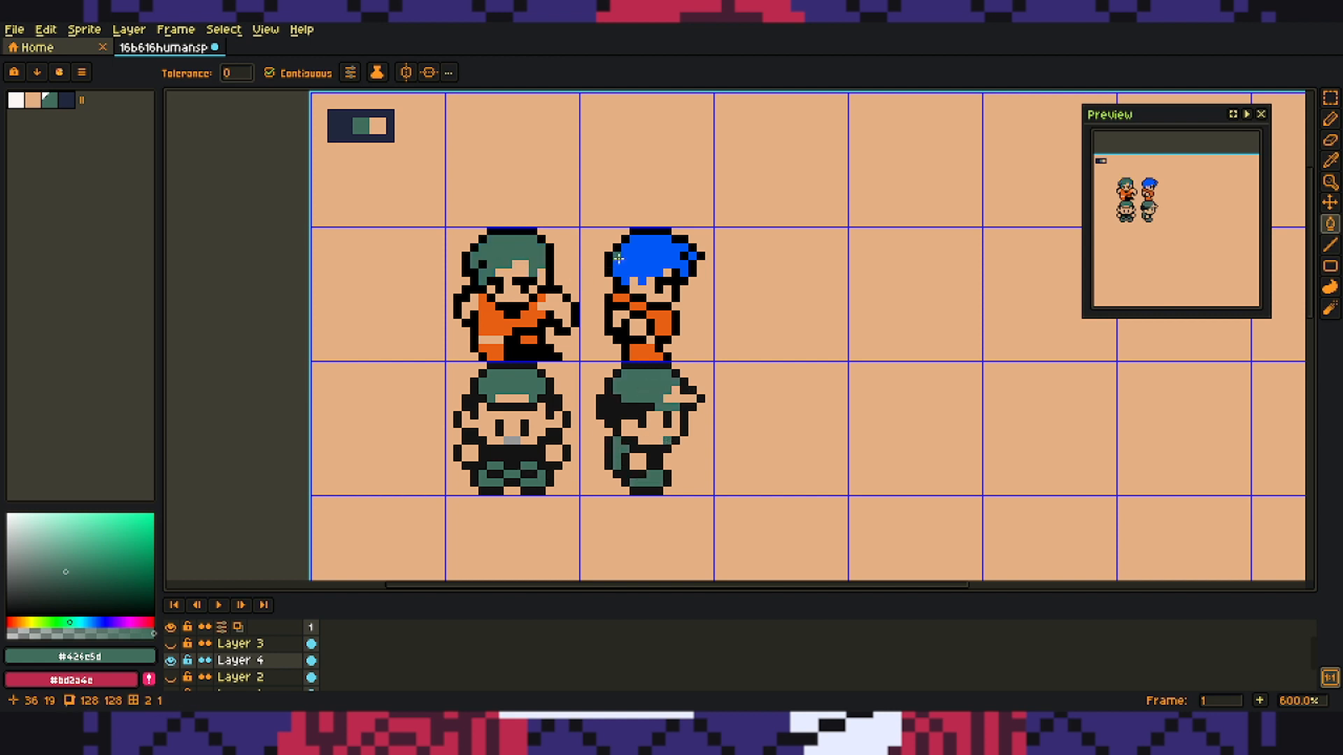
left_click(643, 260)
left_click(653, 318)
left_click(635, 302)
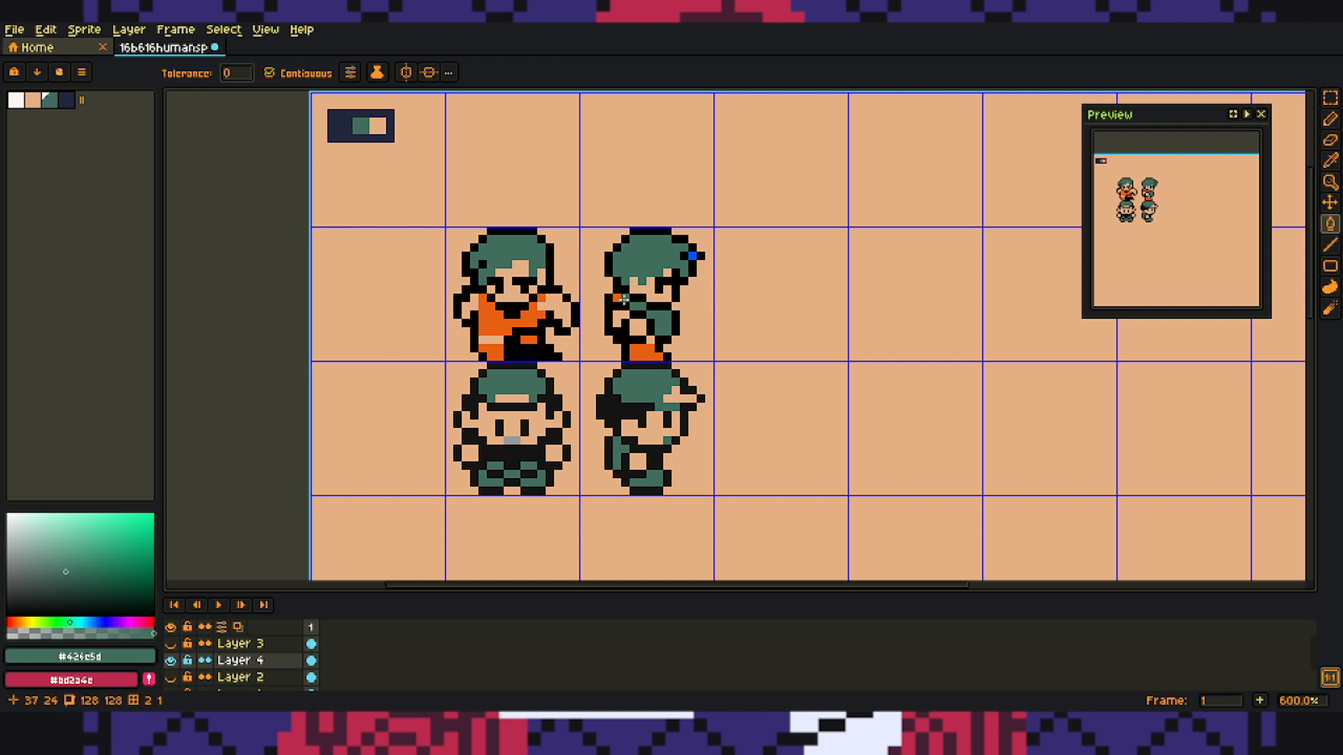
left_click(632, 349)
left_click(489, 349)
left_click(491, 330)
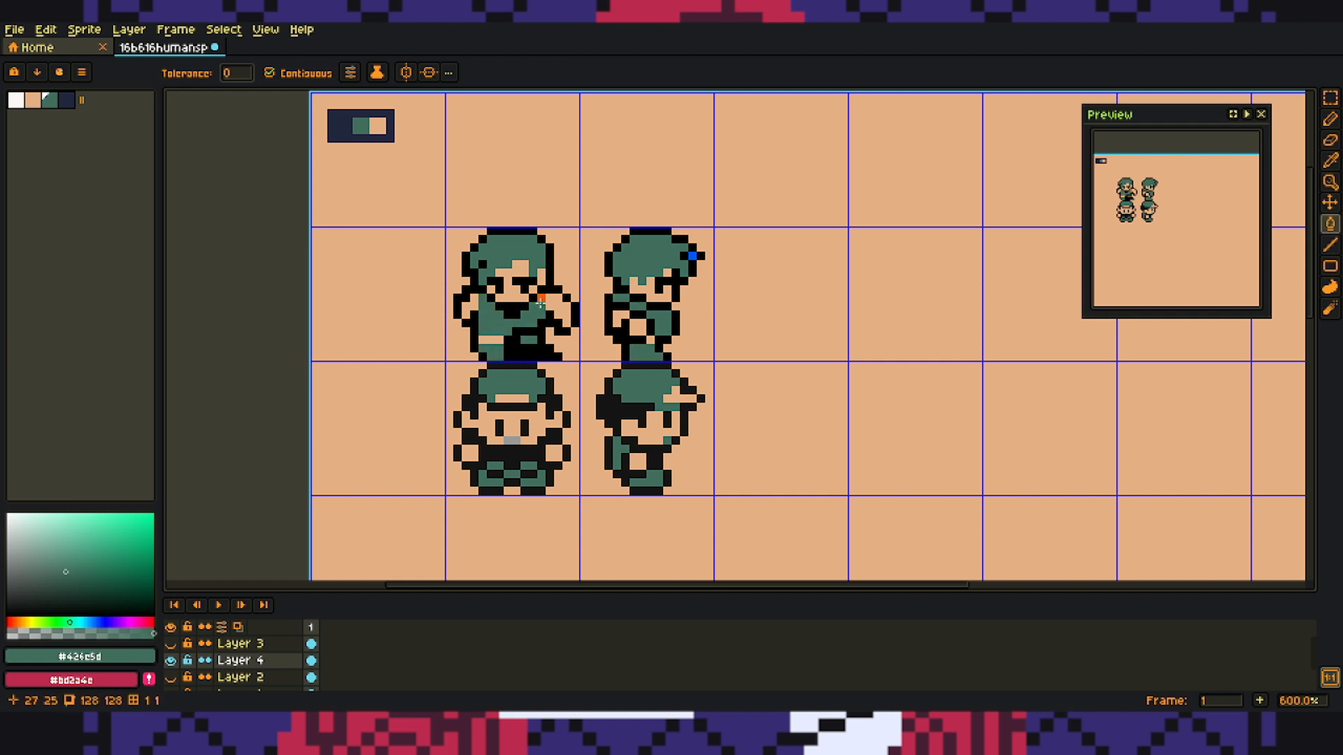
Step: Replace the upper sprites' black #000000 with the dark navy swatch colour #20283d
key("x")
left_click(525, 306, "alt")
key("x")
left_click(340, 129, "alt")
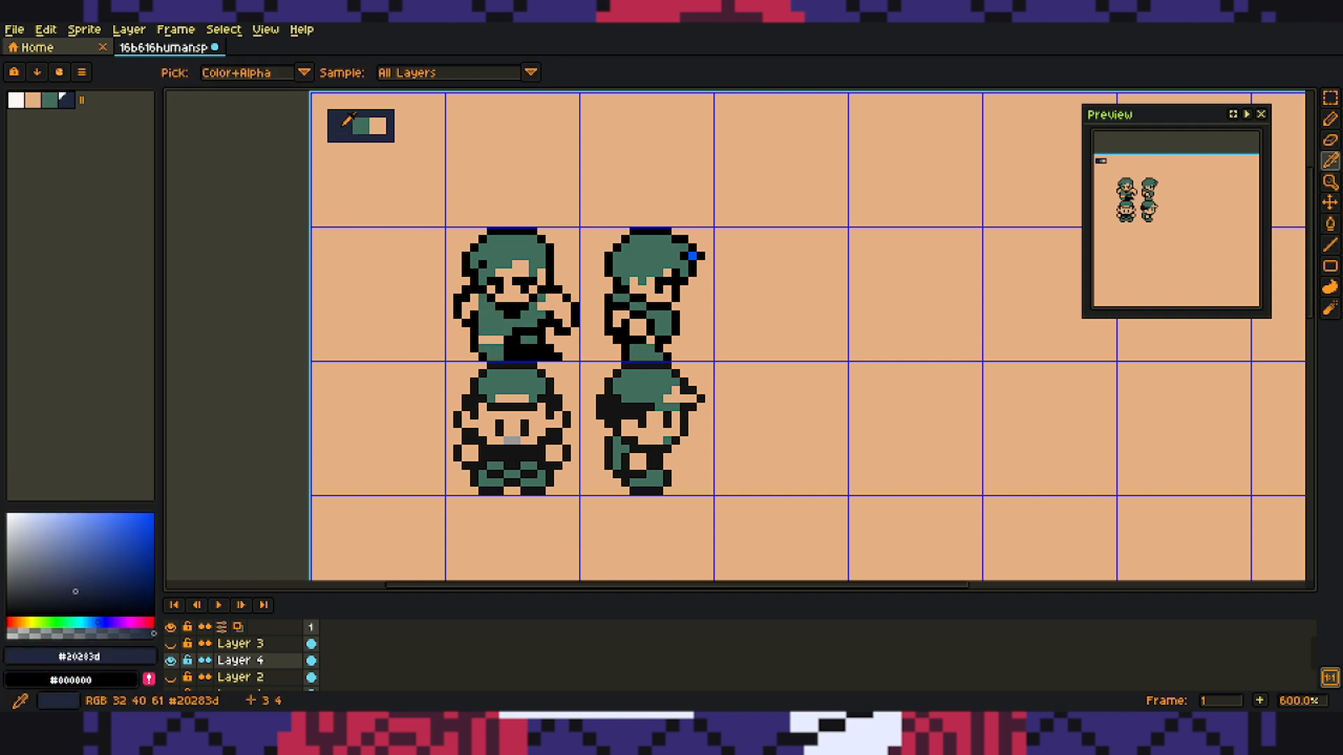
key("shift+r")
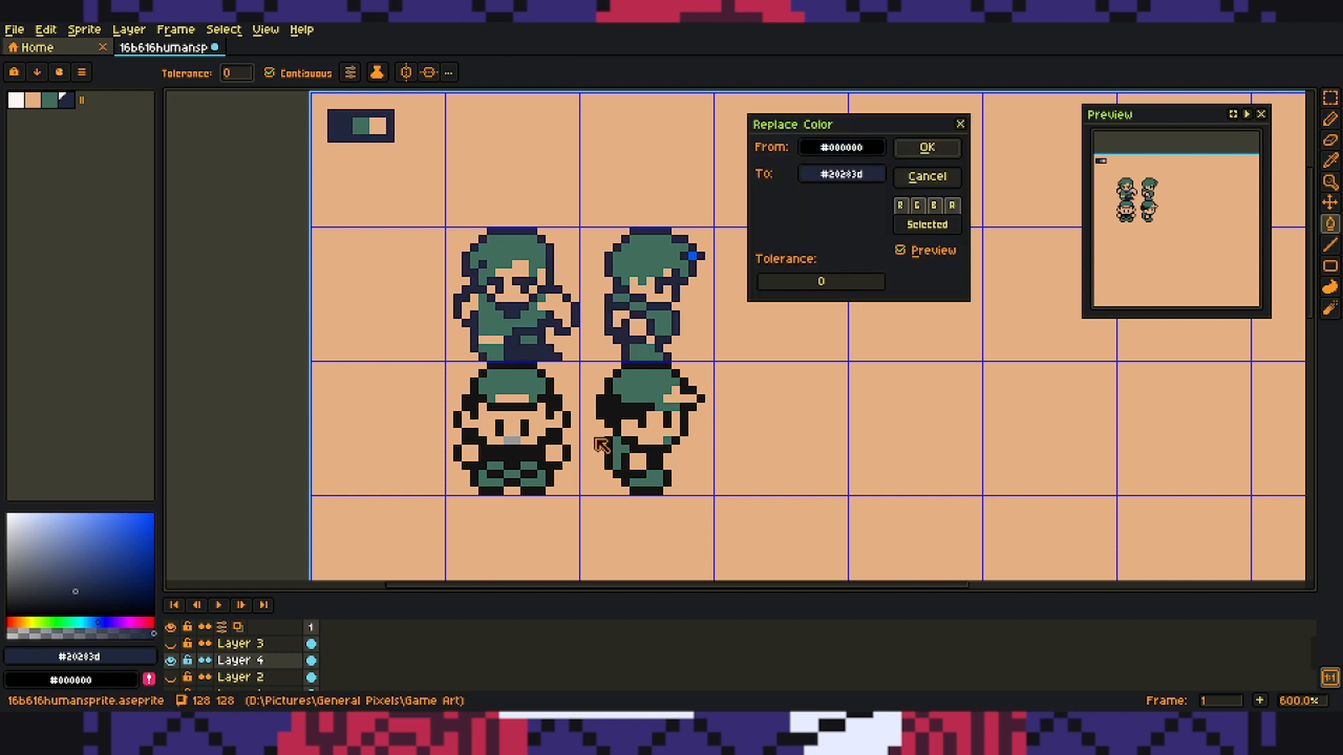
left_click(927, 148)
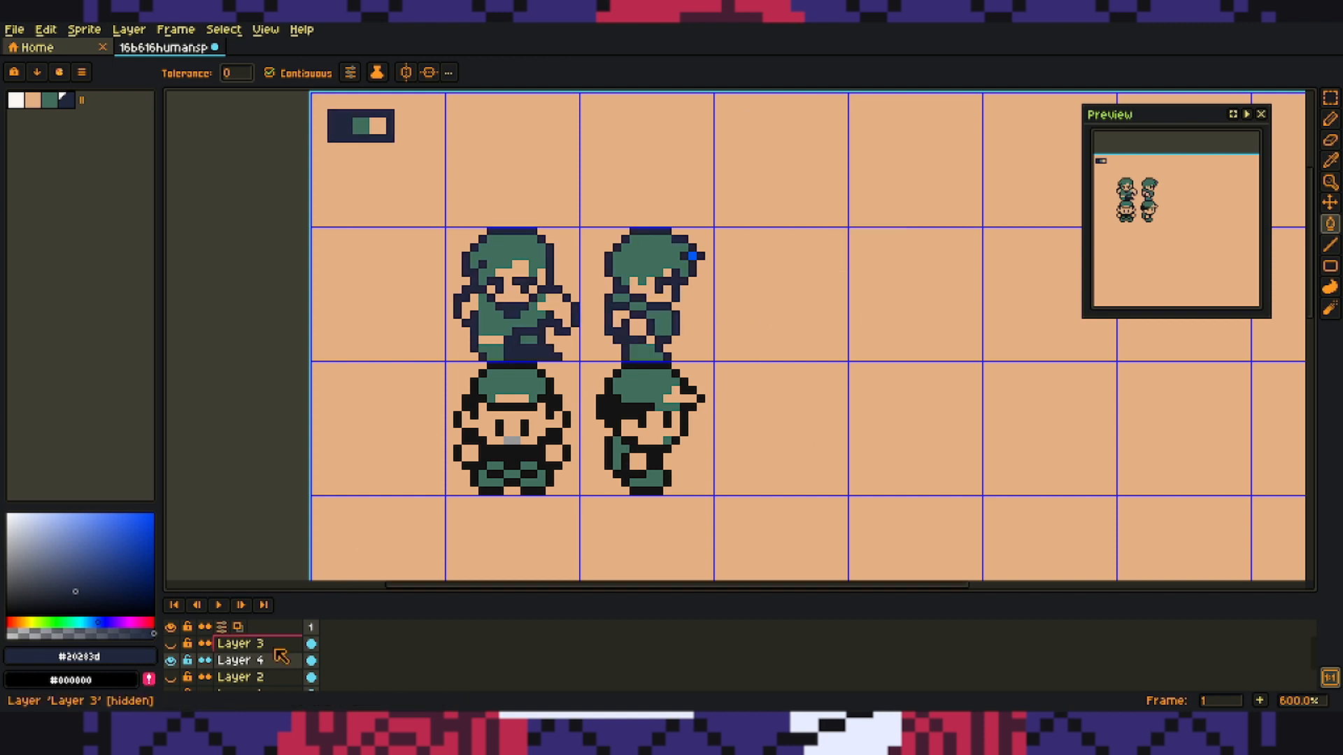
Step: Replace the lower sprites' near-black #141414 with the dark navy #20283d
key("x")
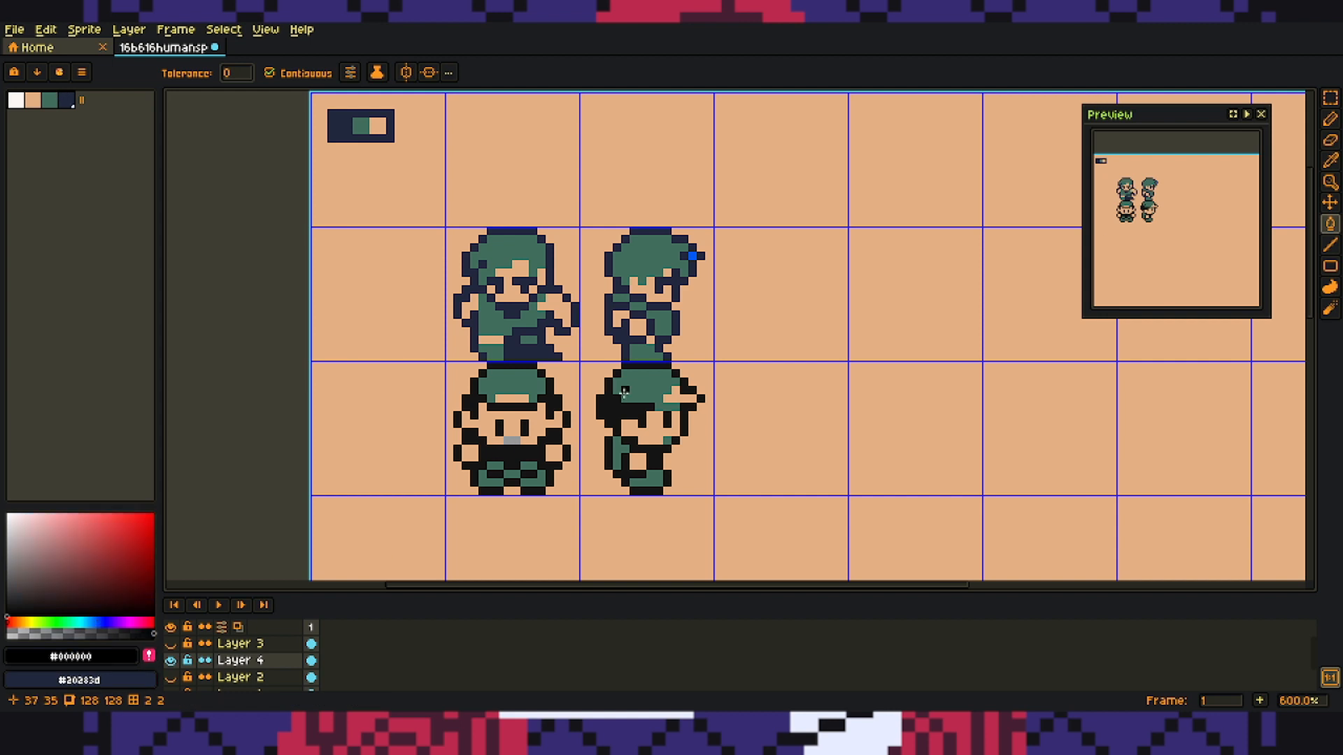
left_click(544, 389, "alt")
key("x")
key("shift+r")
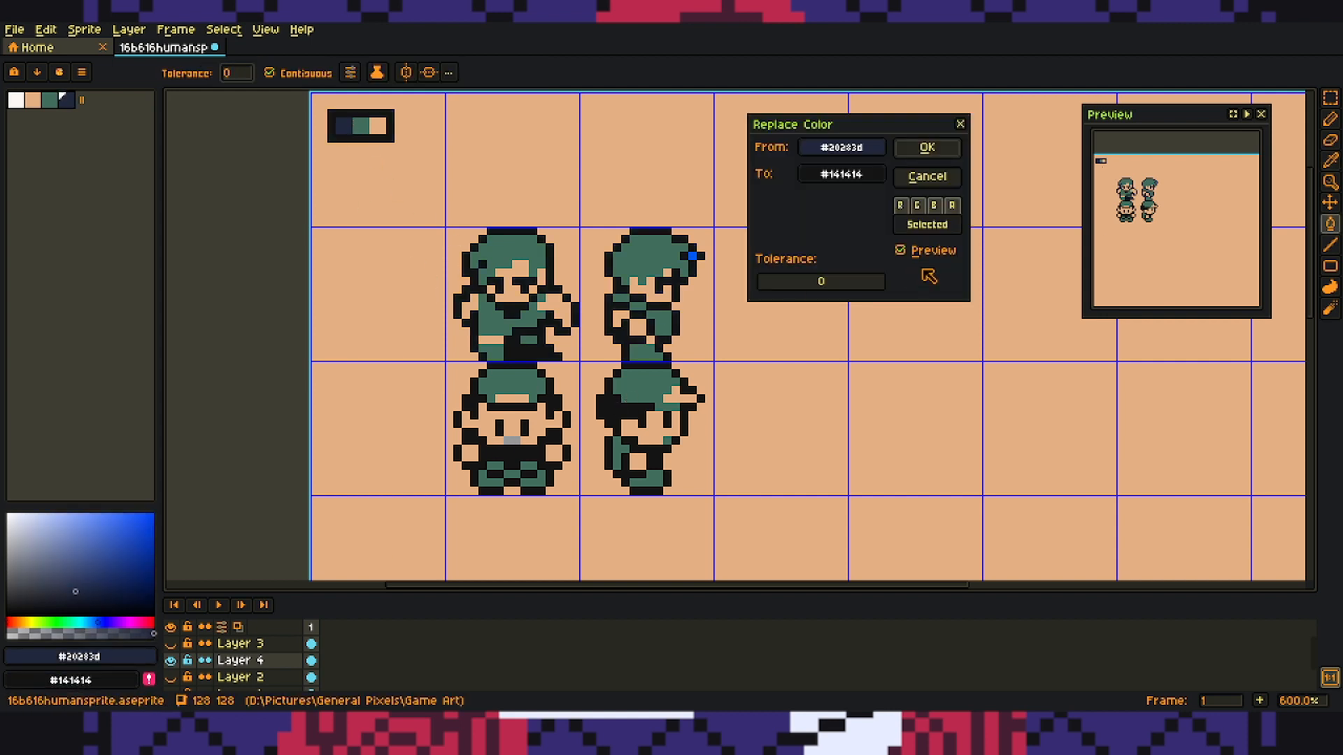
left_click(941, 154)
Step: Paint the grey mouth pixels of the front-facing cap-wearing sprite dark green
left_click(701, 256, "alt")
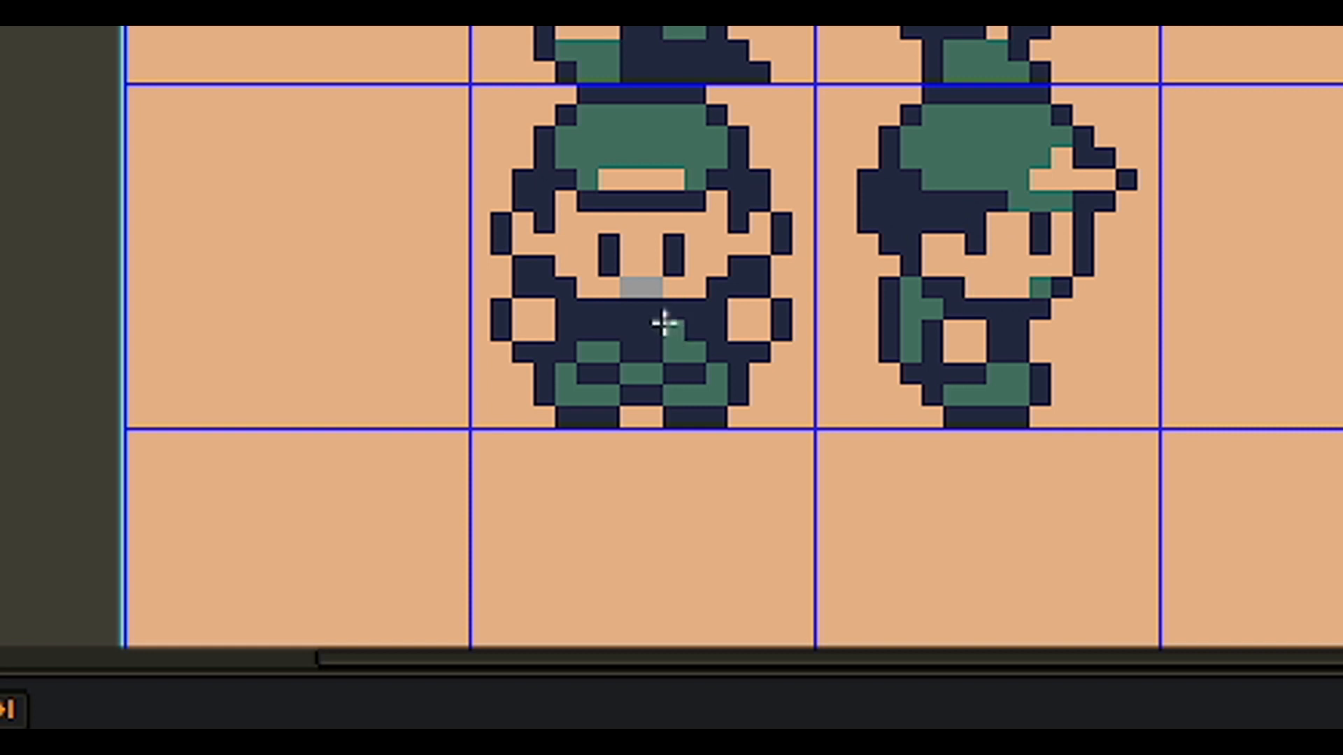
left_click_drag(646, 288, 632, 288)
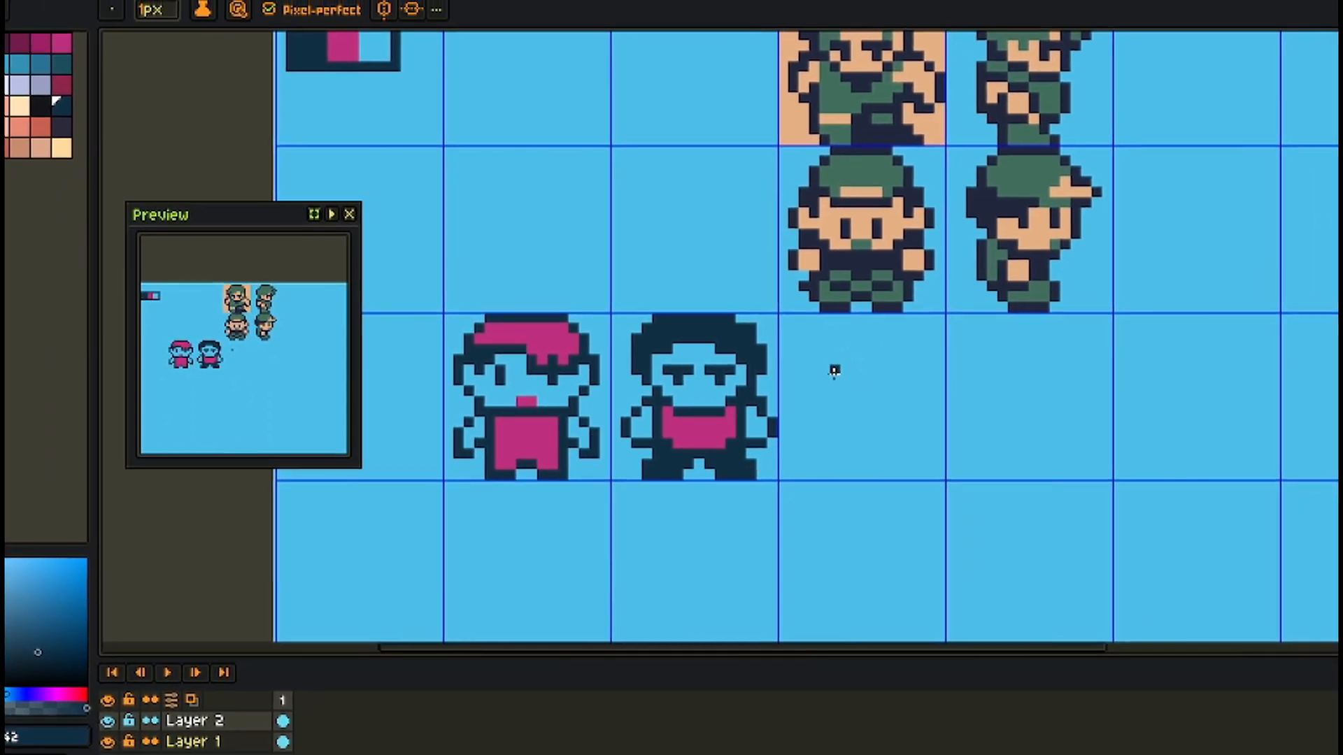
mouse_move(809, 380)
left_mouse_down()
mouse_move(799, 430)
mouse_move(811, 433)
mouse_move(793, 434)
mouse_move(846, 433)
left_mouse_up()
key("ctrl+z")
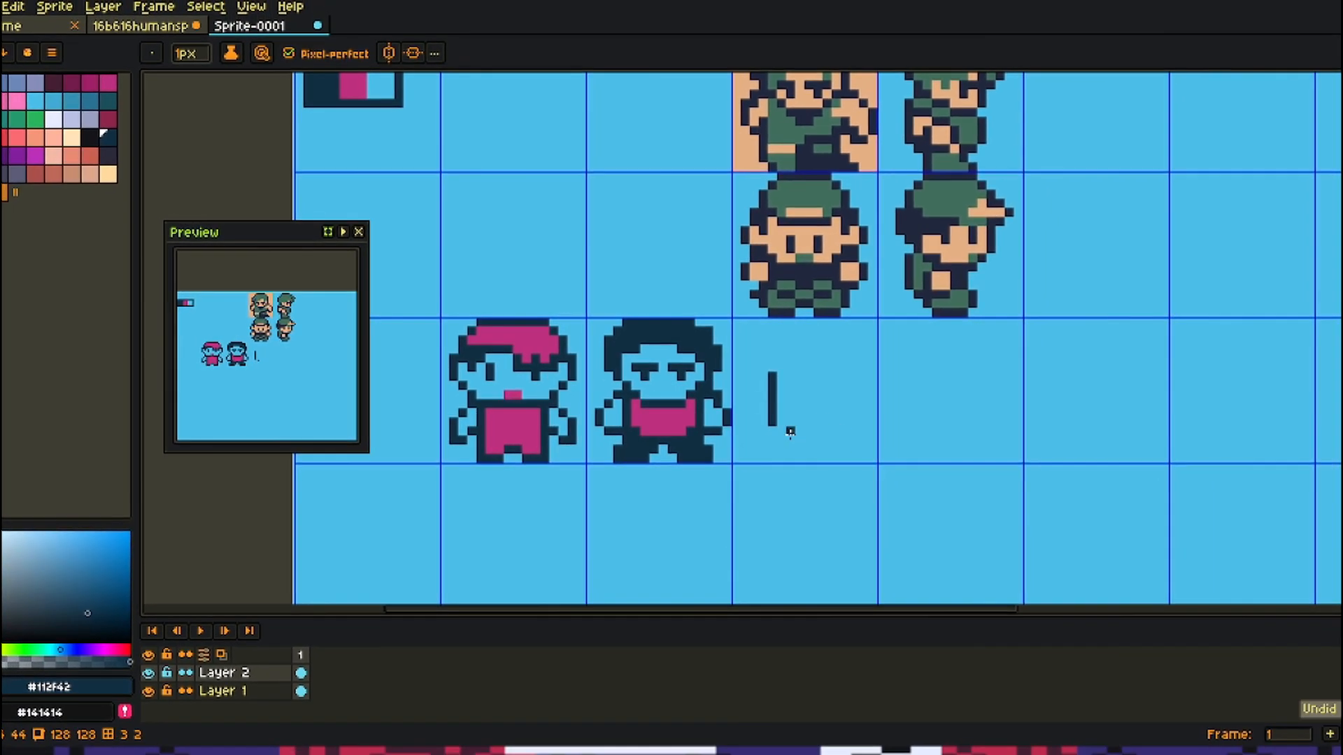
key("ctrl+z")
left_click_drag(753, 385, 761, 439)
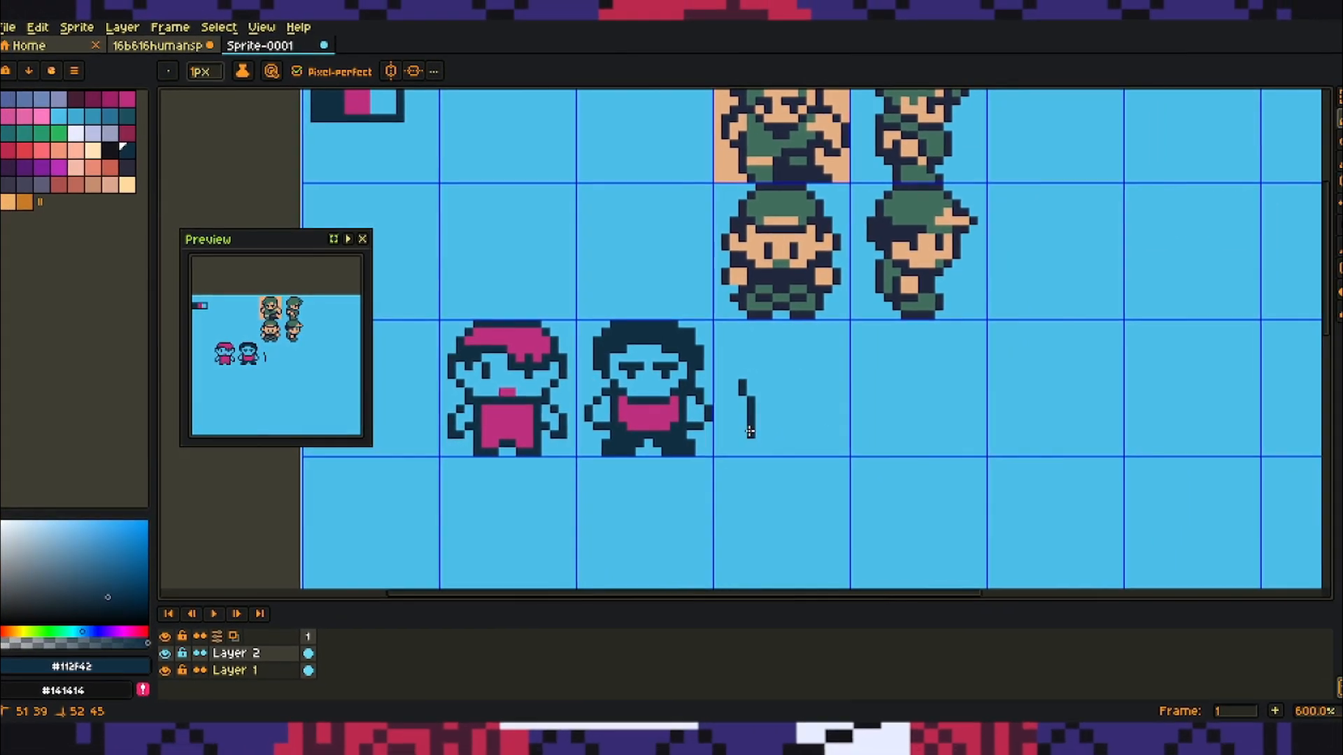
key("ctrl+z")
Step: Draw a square head outline of about 10 by 10 pixels in the empty grid cell beside the dark-haired character
left_click_drag(753, 376, 754, 429)
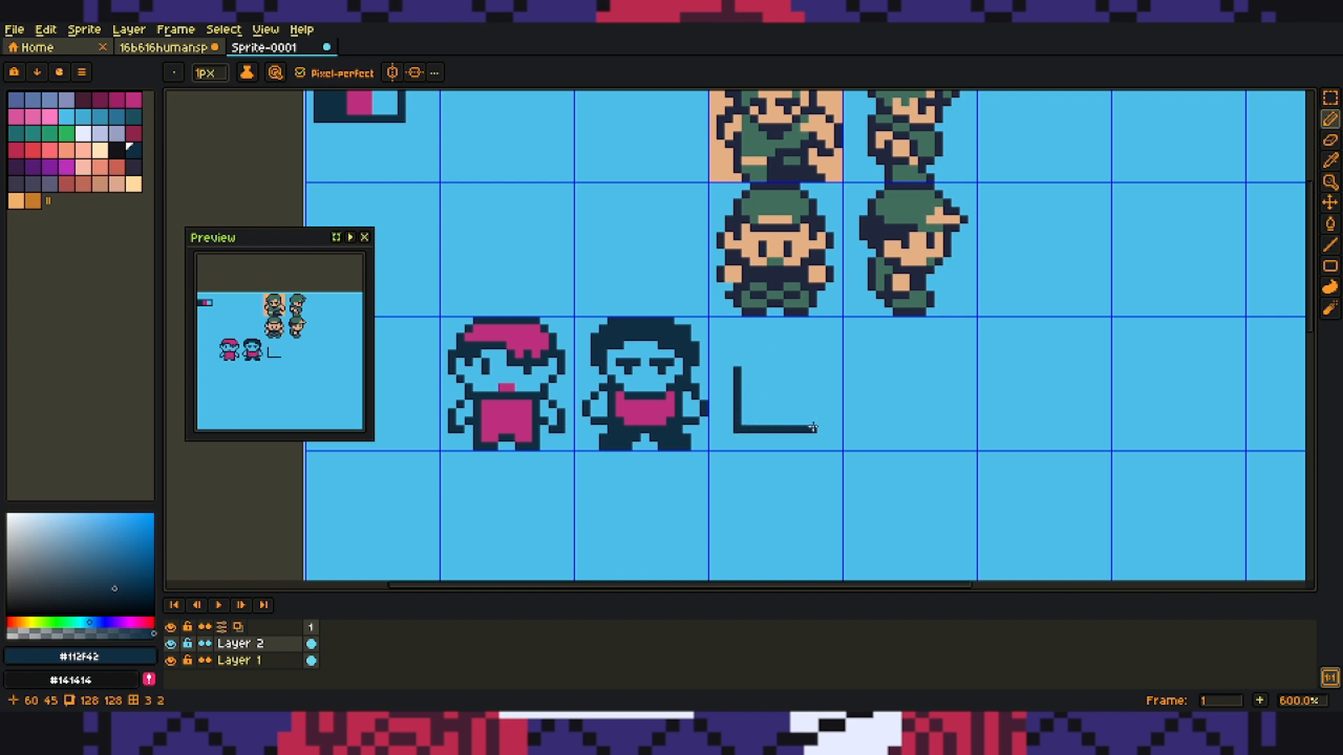
left_click_drag(813, 428, 810, 389)
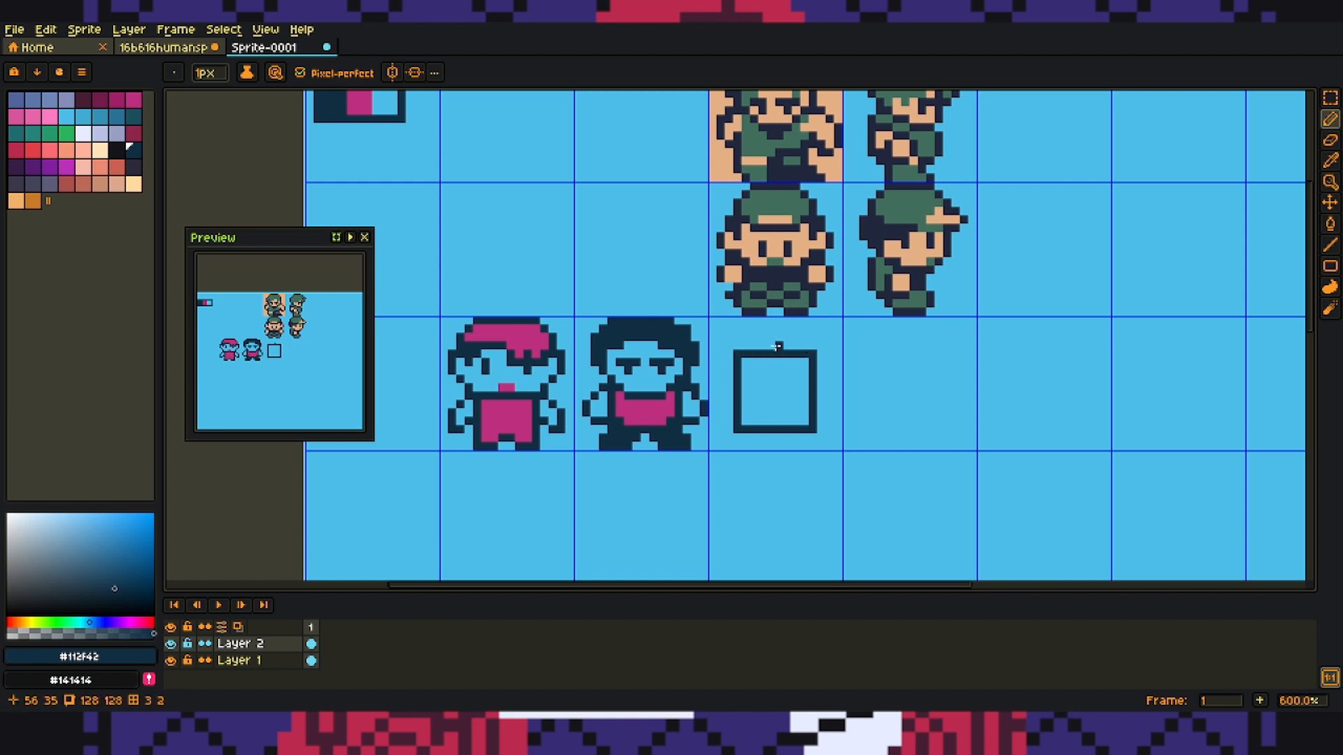
left_click_drag(747, 372, 752, 429)
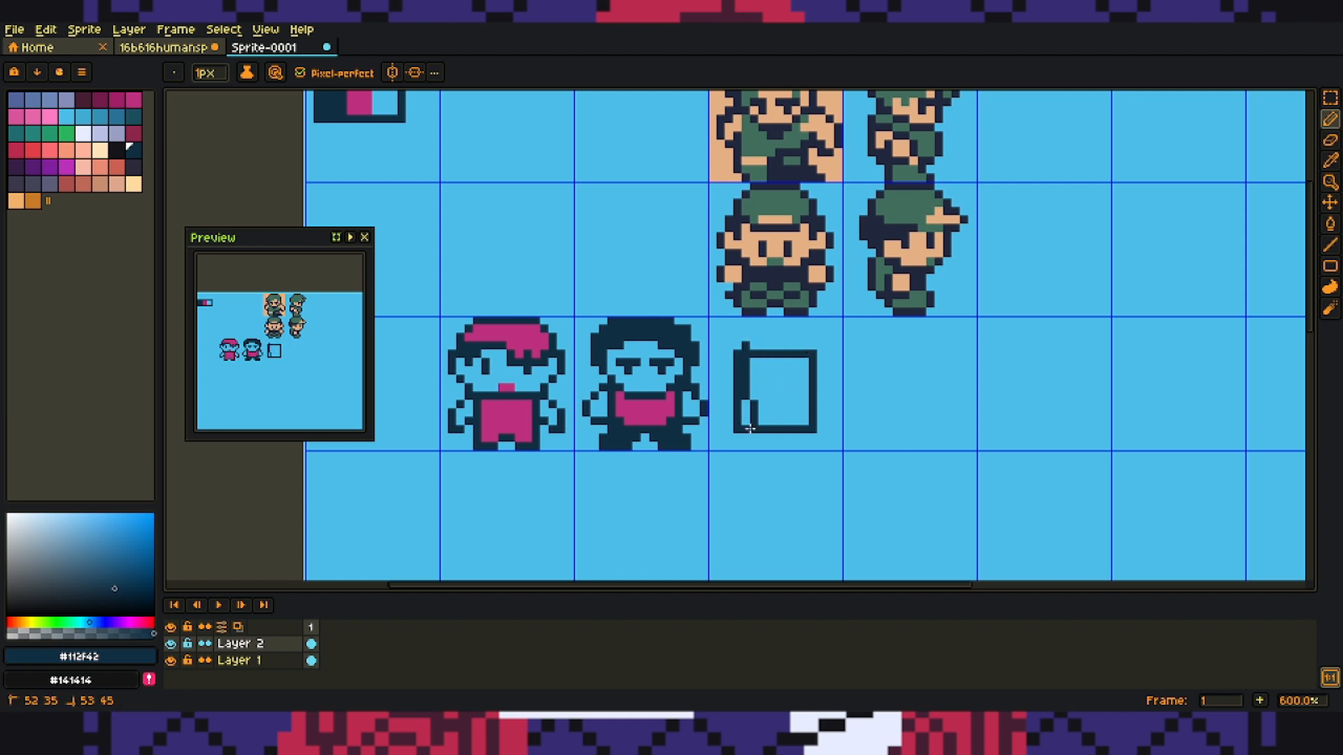
key("ctrl+z")
left_click_drag(754, 346, 753, 428)
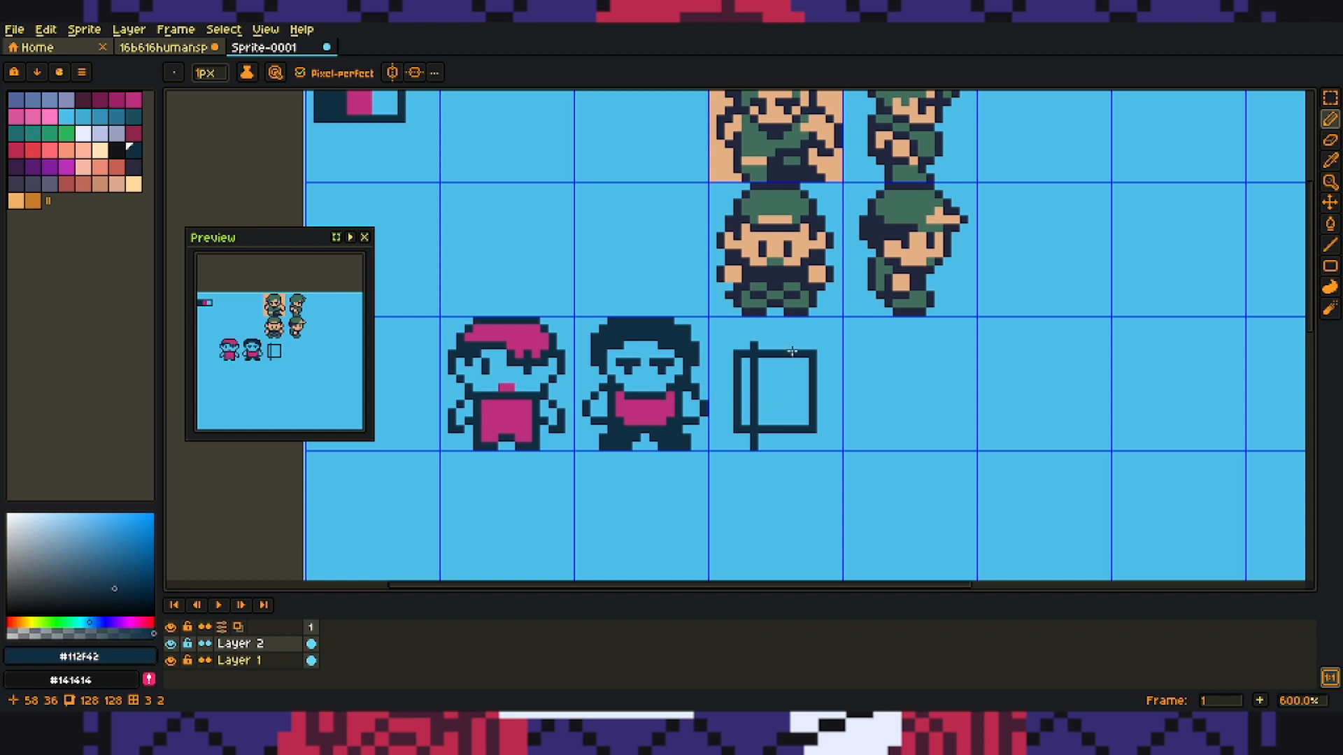
key("ctrl+z")
Step: Widen the head outline by one pixel on each side and erase its inner side lines
left_click_drag(731, 357, 731, 428)
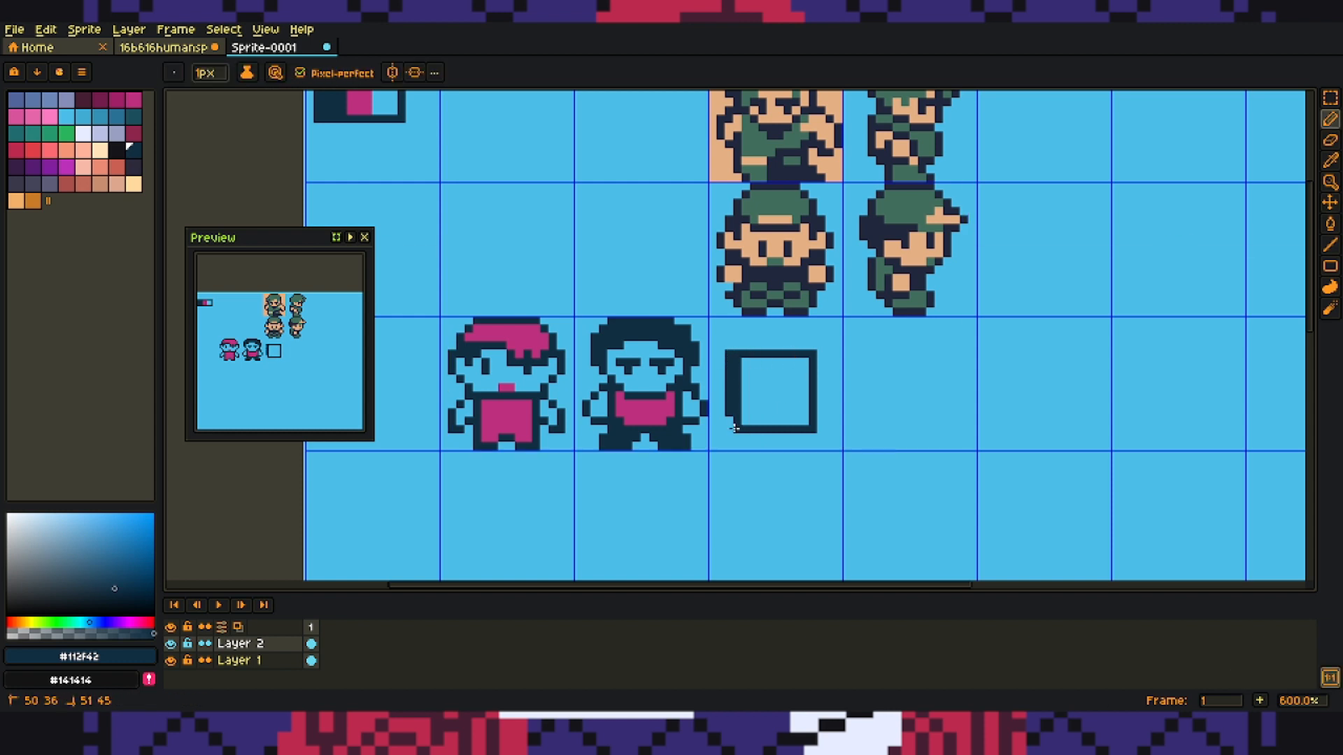
left_click_drag(820, 357, 820, 423)
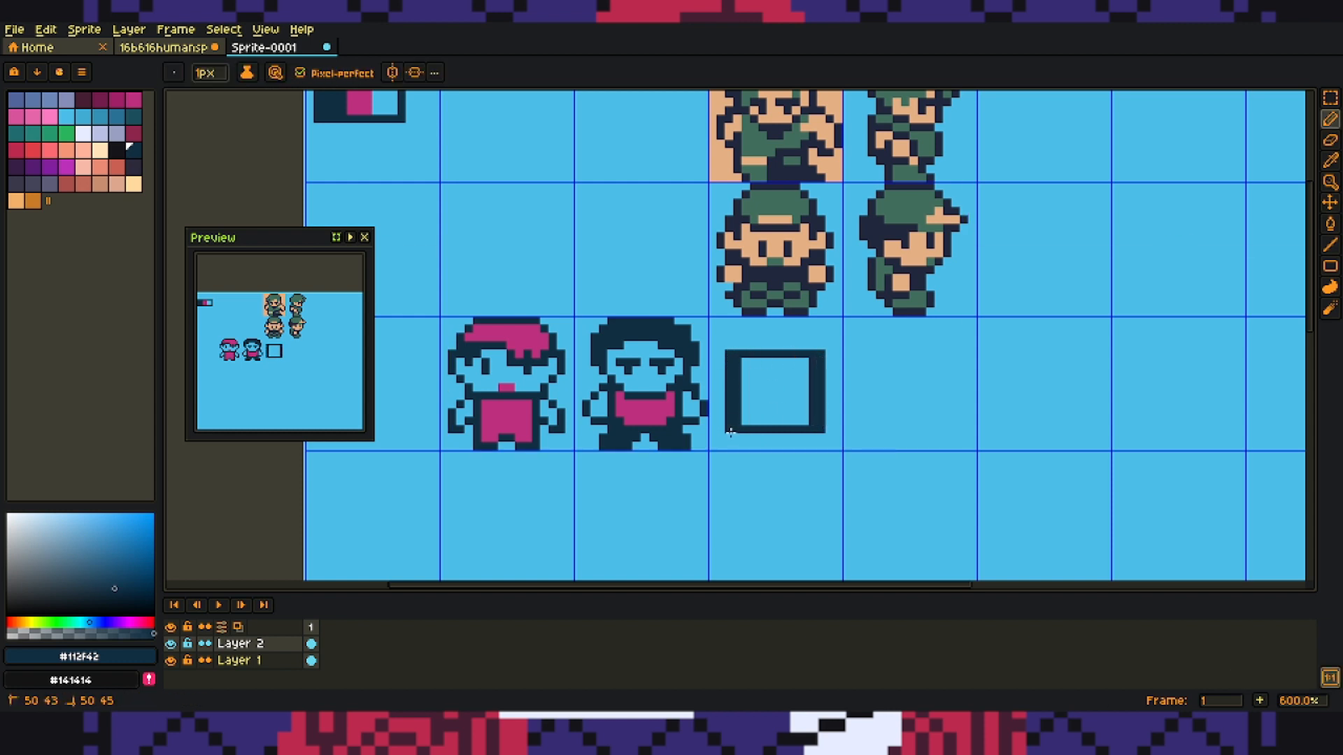
key("e")
left_click_drag(737, 387, 736, 429)
mouse_move(814, 370)
left_mouse_down()
mouse_move(814, 357)
mouse_move(814, 428)
left_mouse_up()
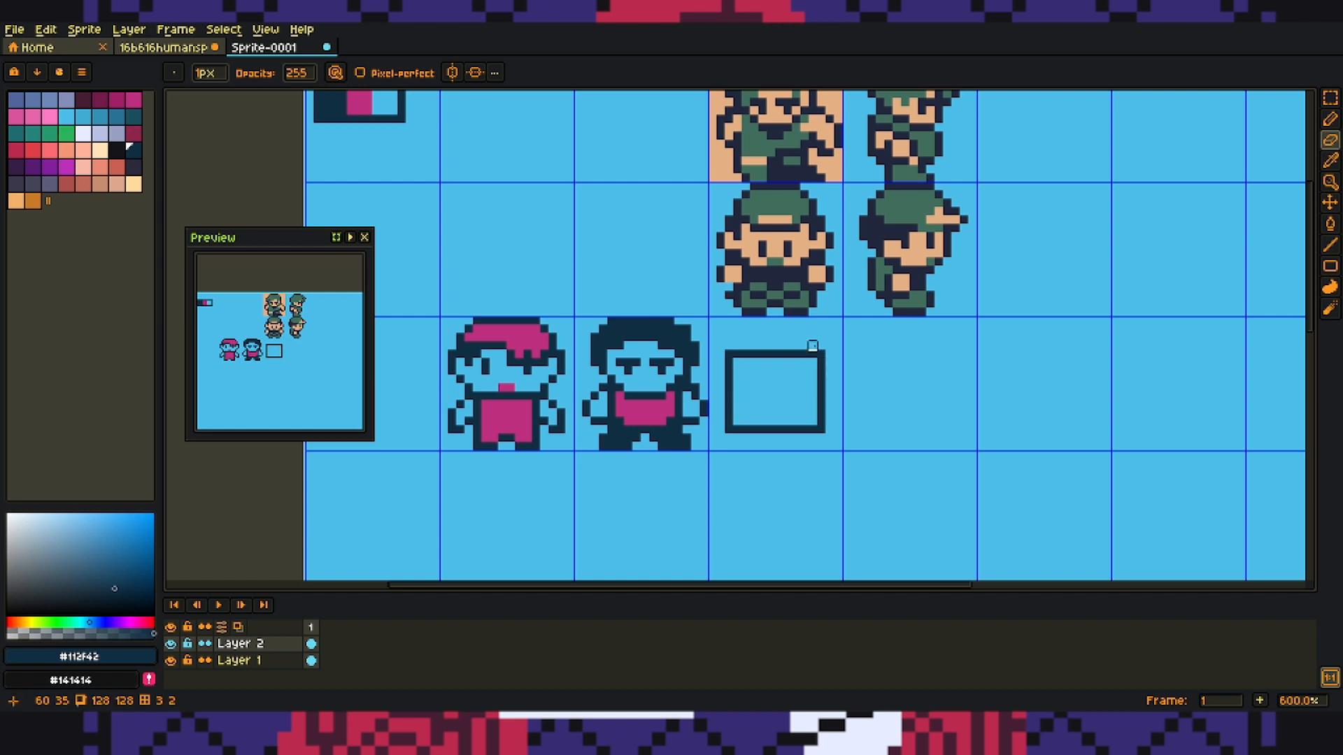
Step: Draw two leg outlines from the box down to the cell's lower edge and trim their outer sides inward
key("b")
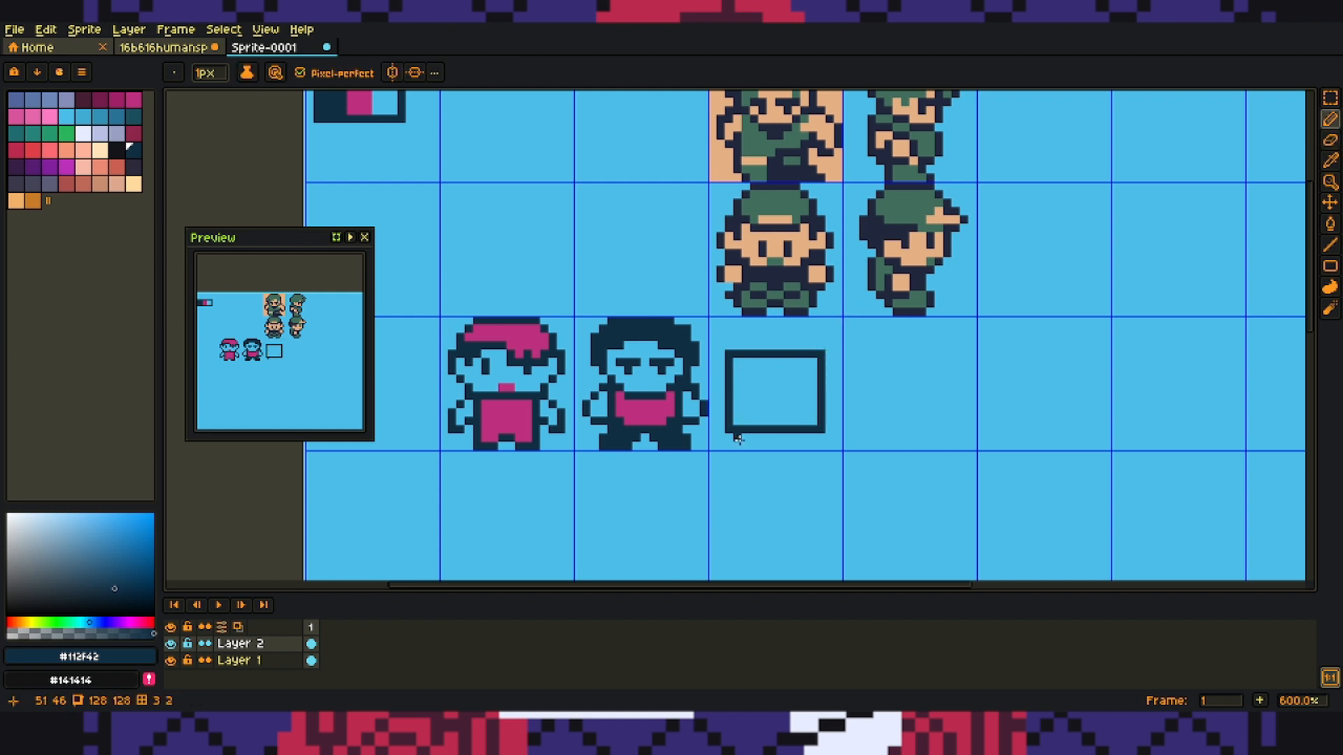
mouse_move(735, 435)
left_mouse_down()
mouse_move(735, 449)
mouse_move(812, 452)
mouse_move(791, 450)
left_mouse_up()
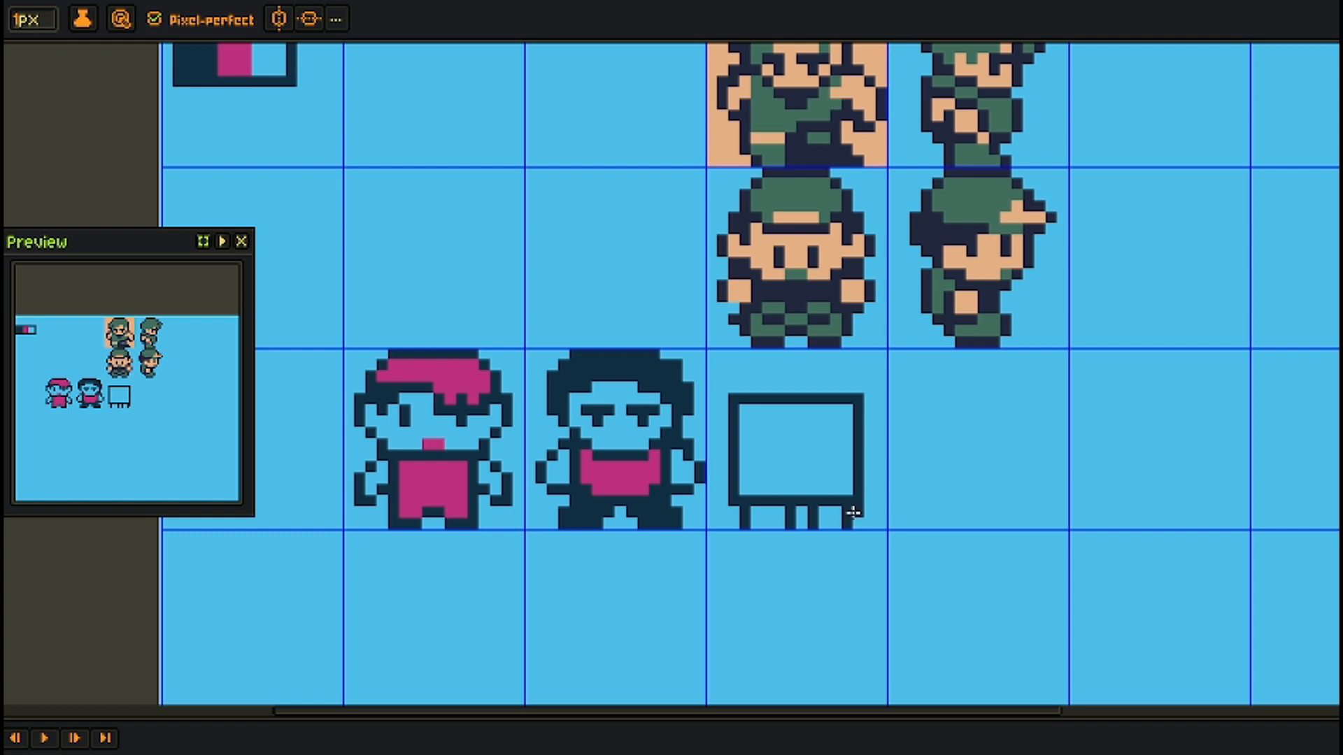
key("ctrl+z")
key("e")
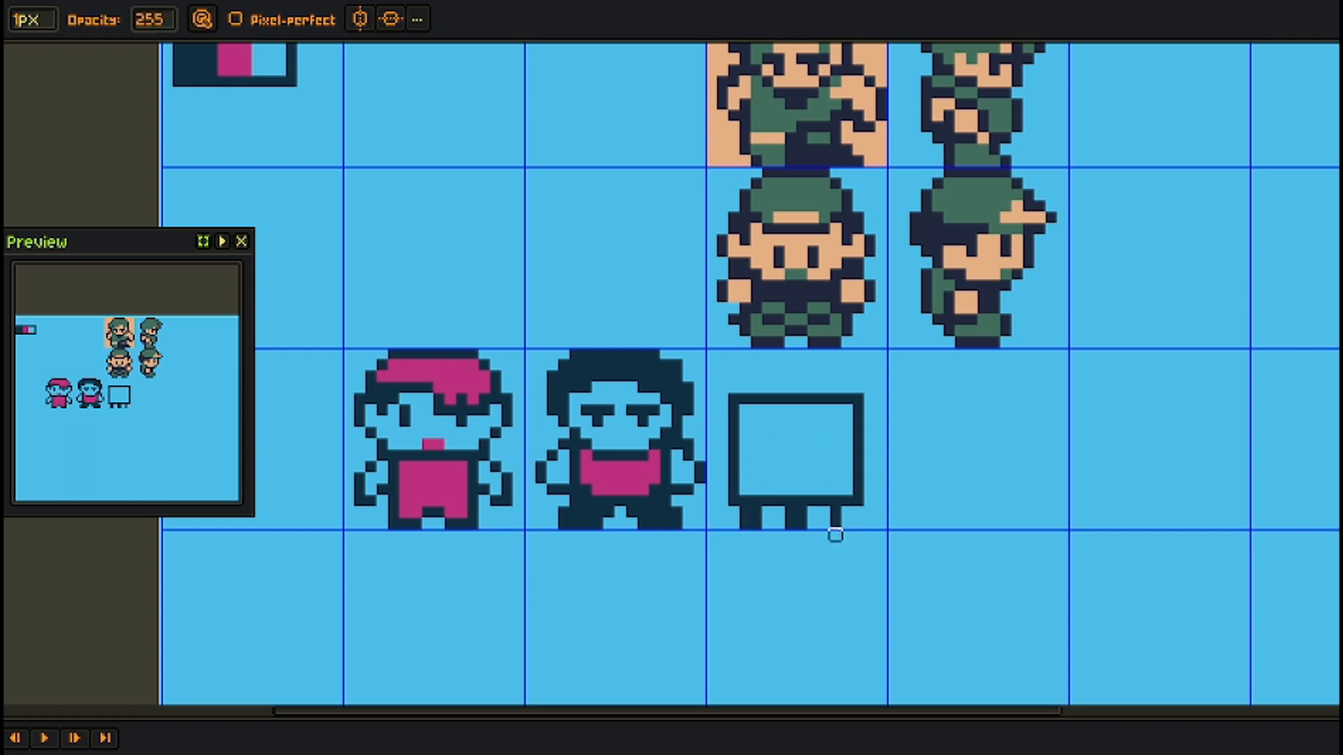
left_click_drag(750, 507, 745, 526)
key("b")
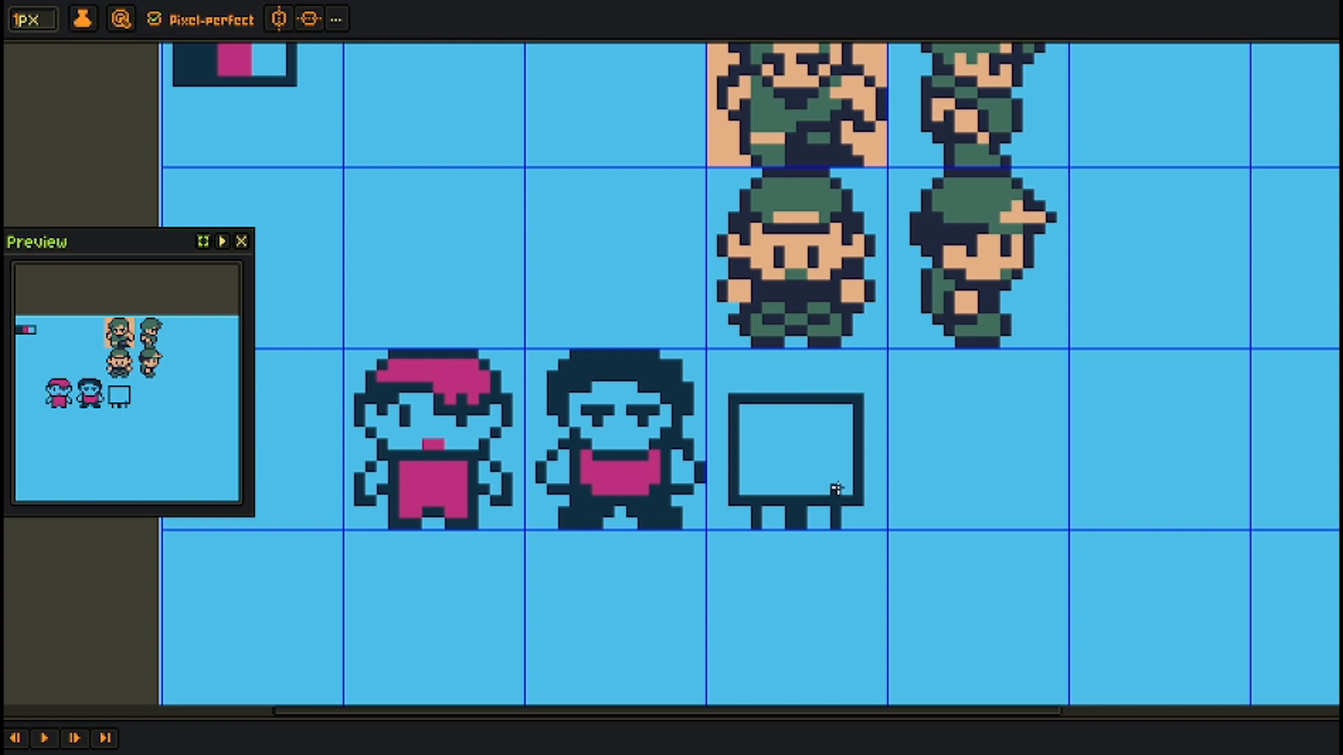
Step: Add a vertical line inside each side of the box and cap the figure with a rounded top
left_click_drag(836, 489, 835, 406)
left_click_drag(749, 407, 755, 495)
key("ctrl+z")
left_click_drag(753, 402, 755, 496)
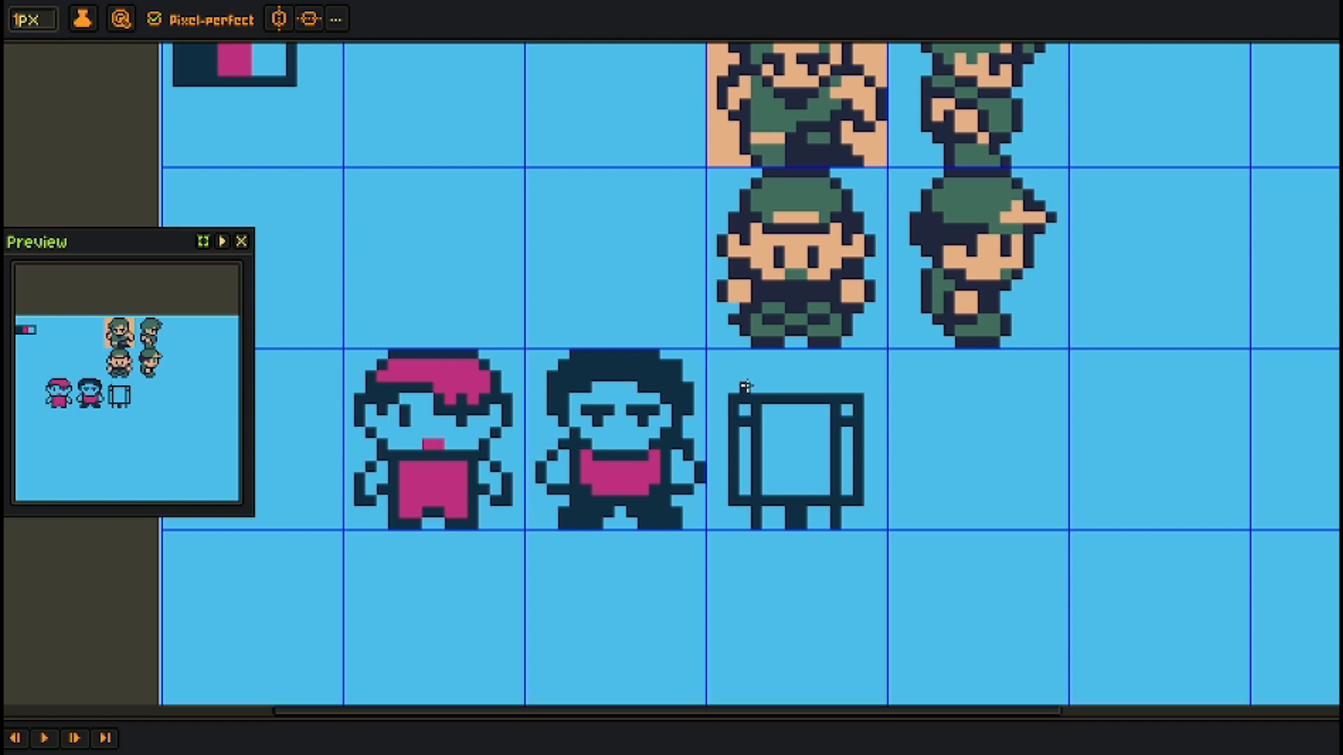
left_click_drag(757, 376, 845, 377)
key("e")
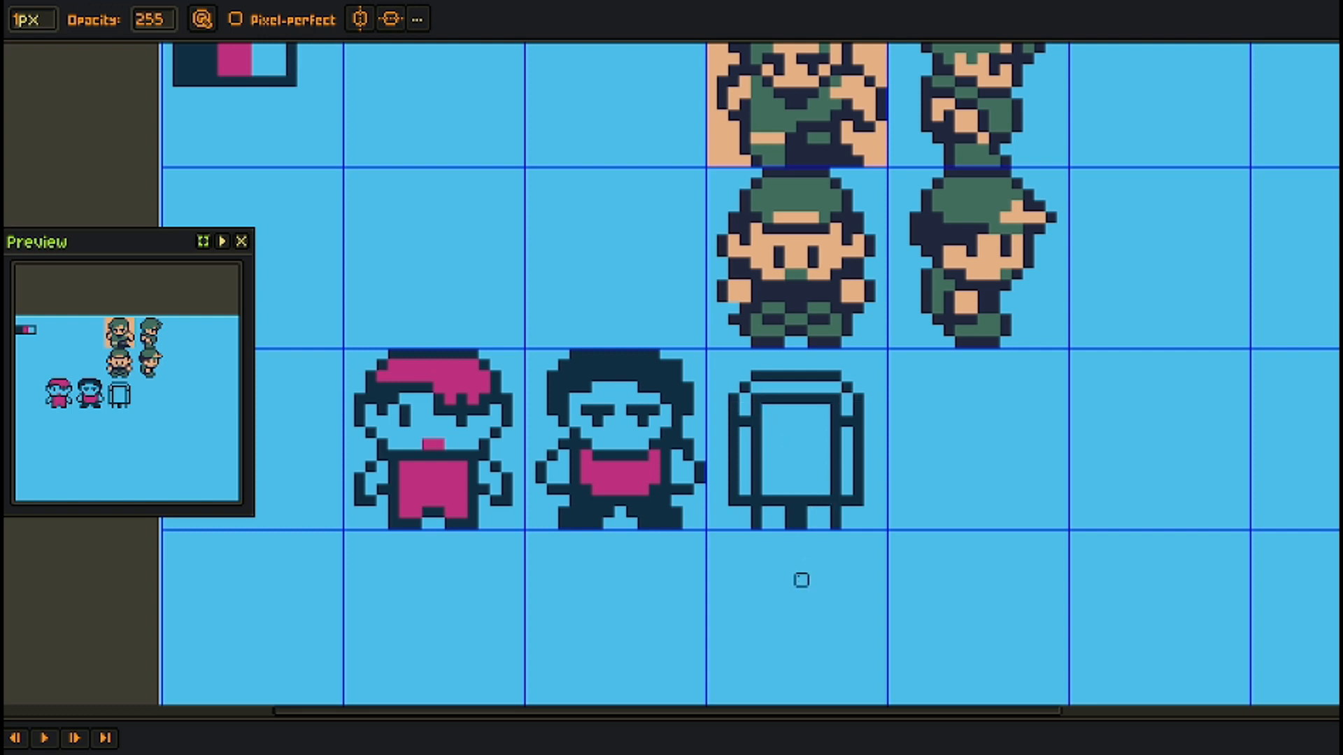
Step: Redraw the head outline up to the cell's upper edge with a chin line, erasing the old inner top lines and corners
key("b")
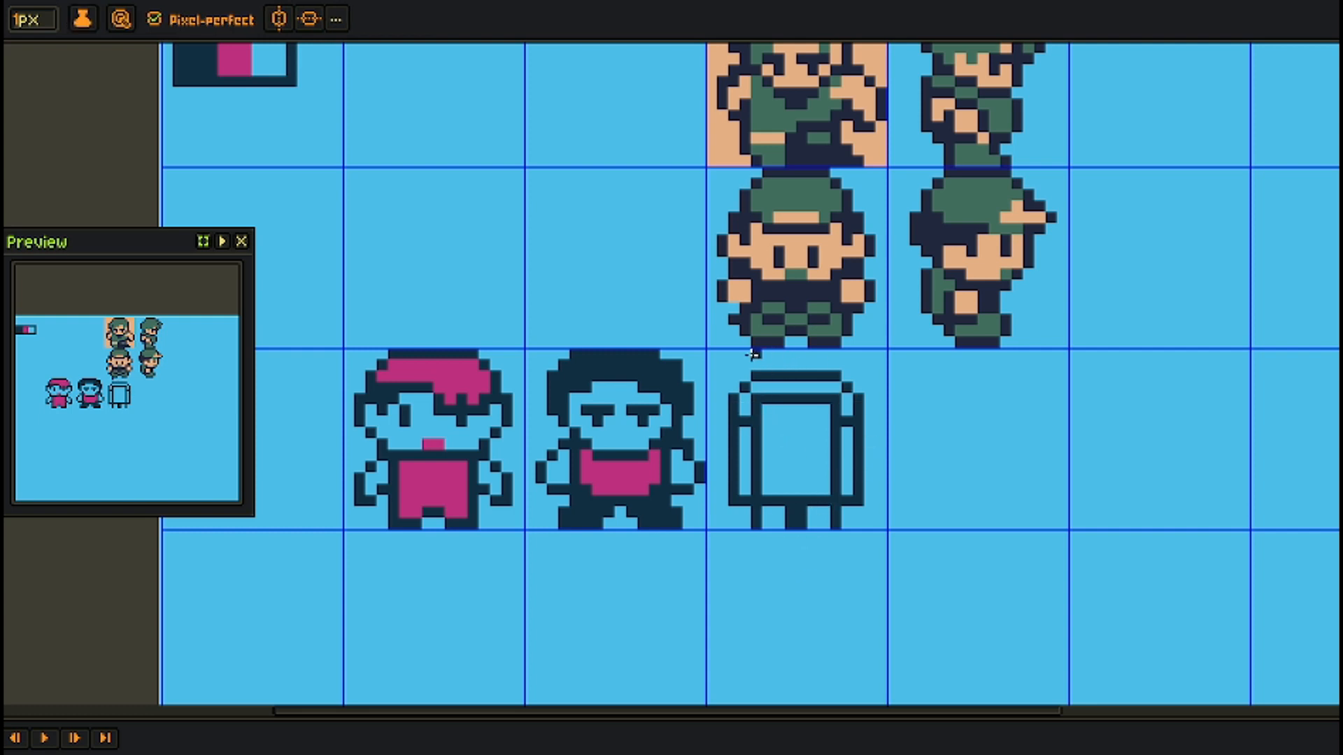
mouse_move(734, 354)
left_mouse_down()
mouse_move(870, 355)
mouse_move(869, 387)
left_mouse_up()
key("ctrl+z")
key("ctrl+z")
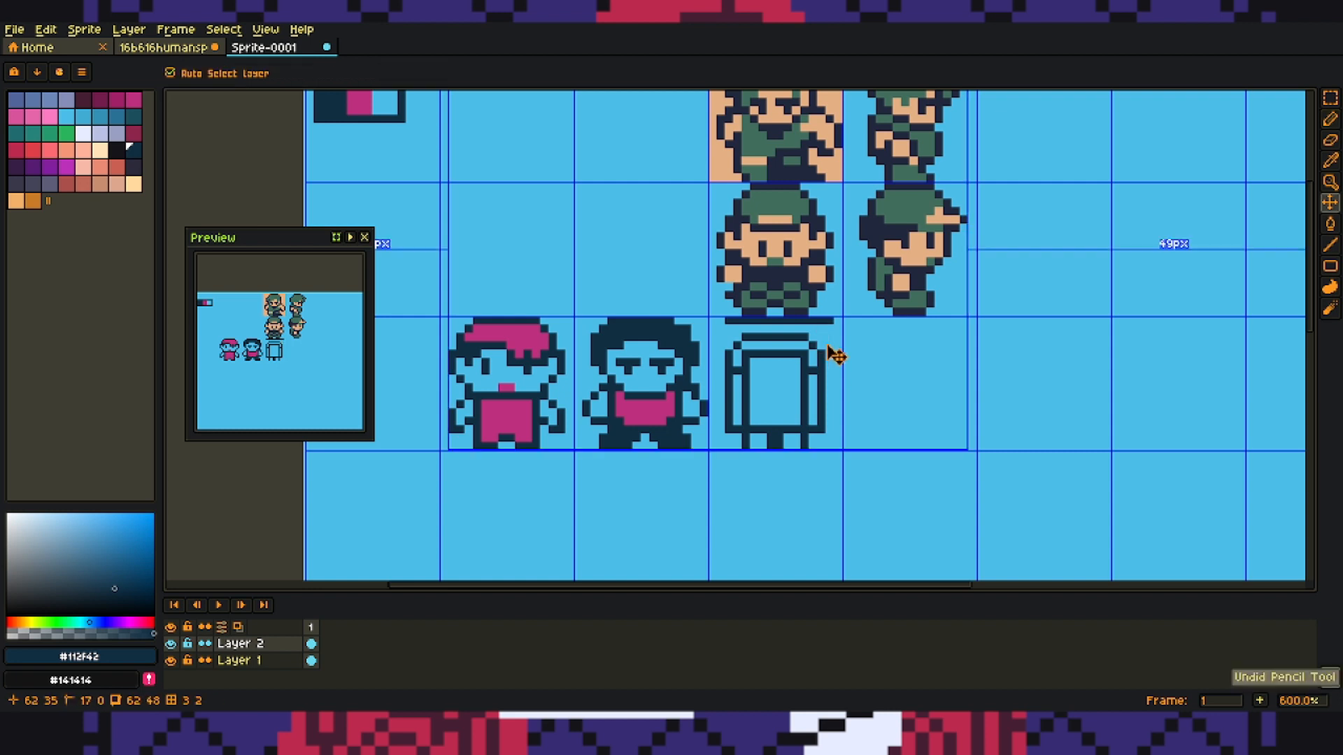
key("e")
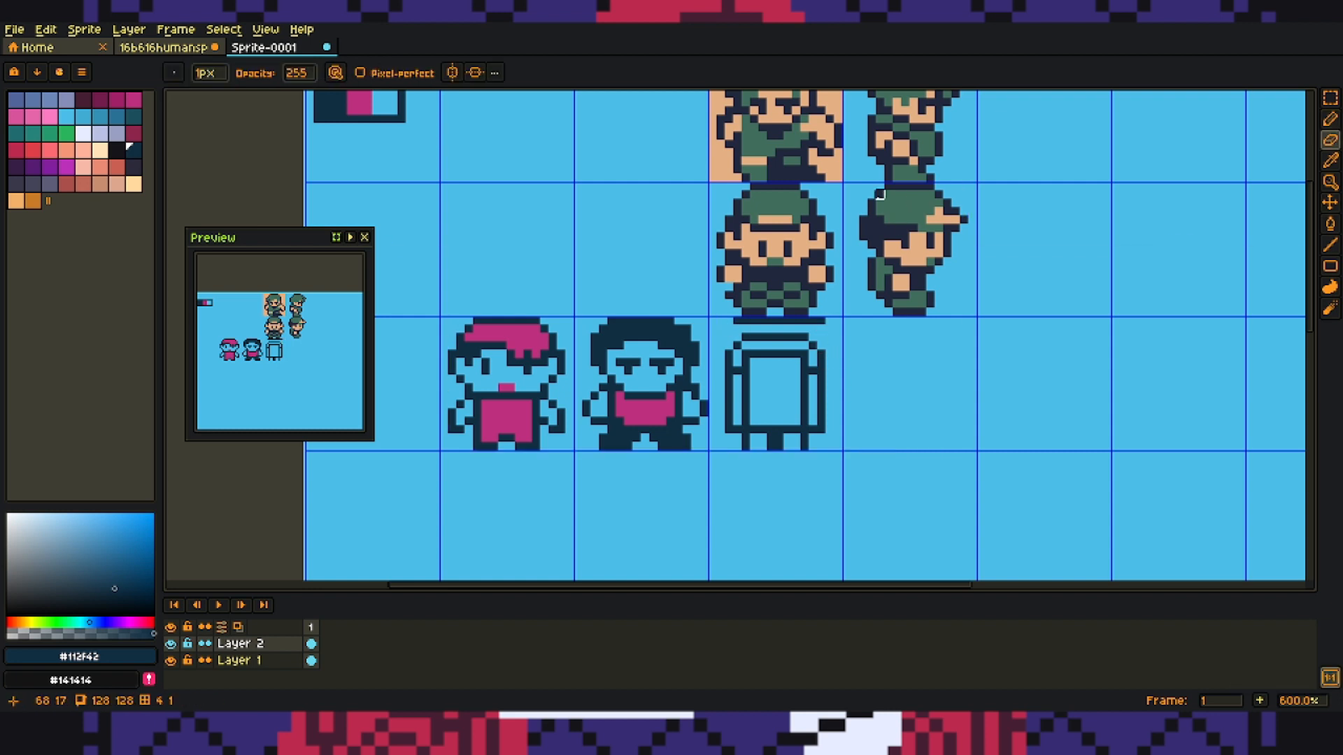
mouse_move(825, 326)
left_mouse_down()
mouse_move(737, 328)
mouse_move(788, 353)
mouse_move(804, 329)
mouse_move(810, 368)
mouse_move(754, 369)
mouse_move(743, 346)
mouse_move(745, 365)
mouse_move(746, 326)
mouse_move(792, 323)
mouse_move(801, 351)
mouse_move(800, 316)
mouse_move(763, 372)
left_mouse_up()
key("b")
key("e")
left_click(746, 321)
left_click(804, 321)
key("b")
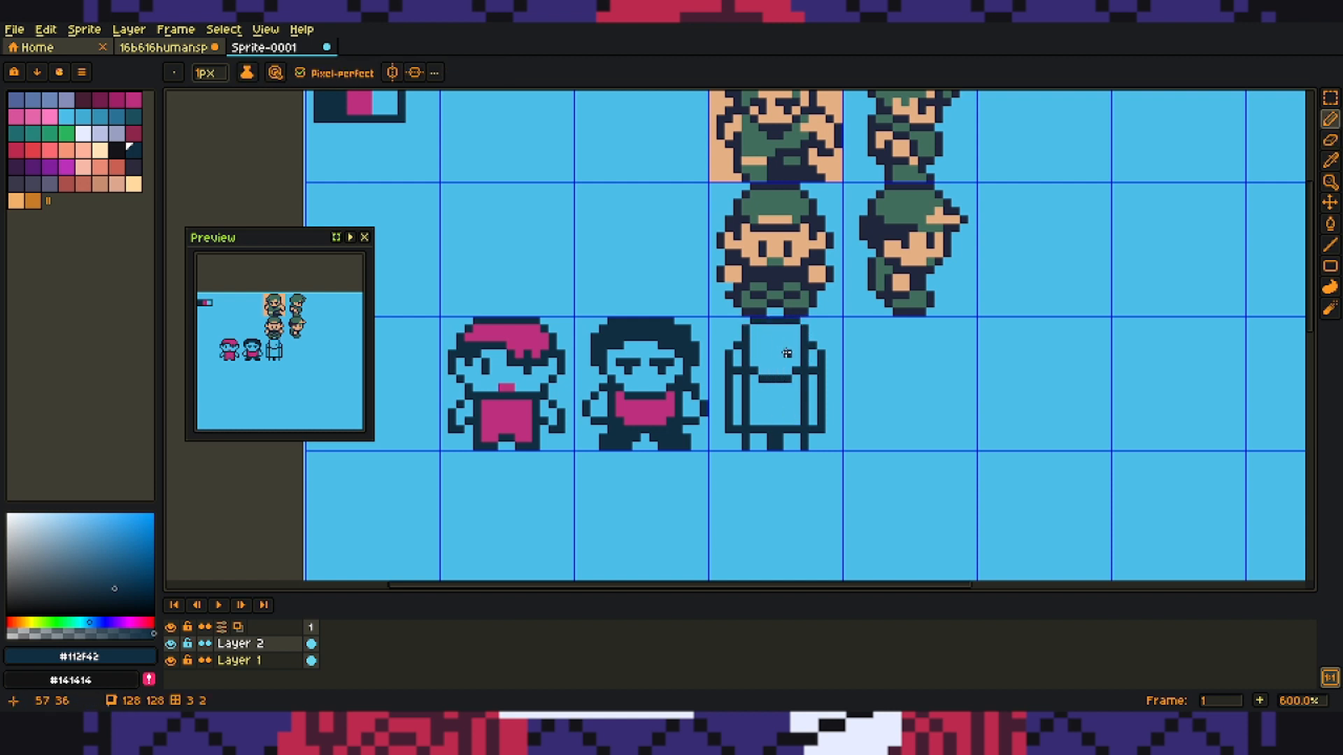
Step: Draw the eye marks on the face and narrow the torso with dark lines at the waist
left_click(788, 354)
left_click(791, 349)
key("ctrl+z")
key("ctrl+z")
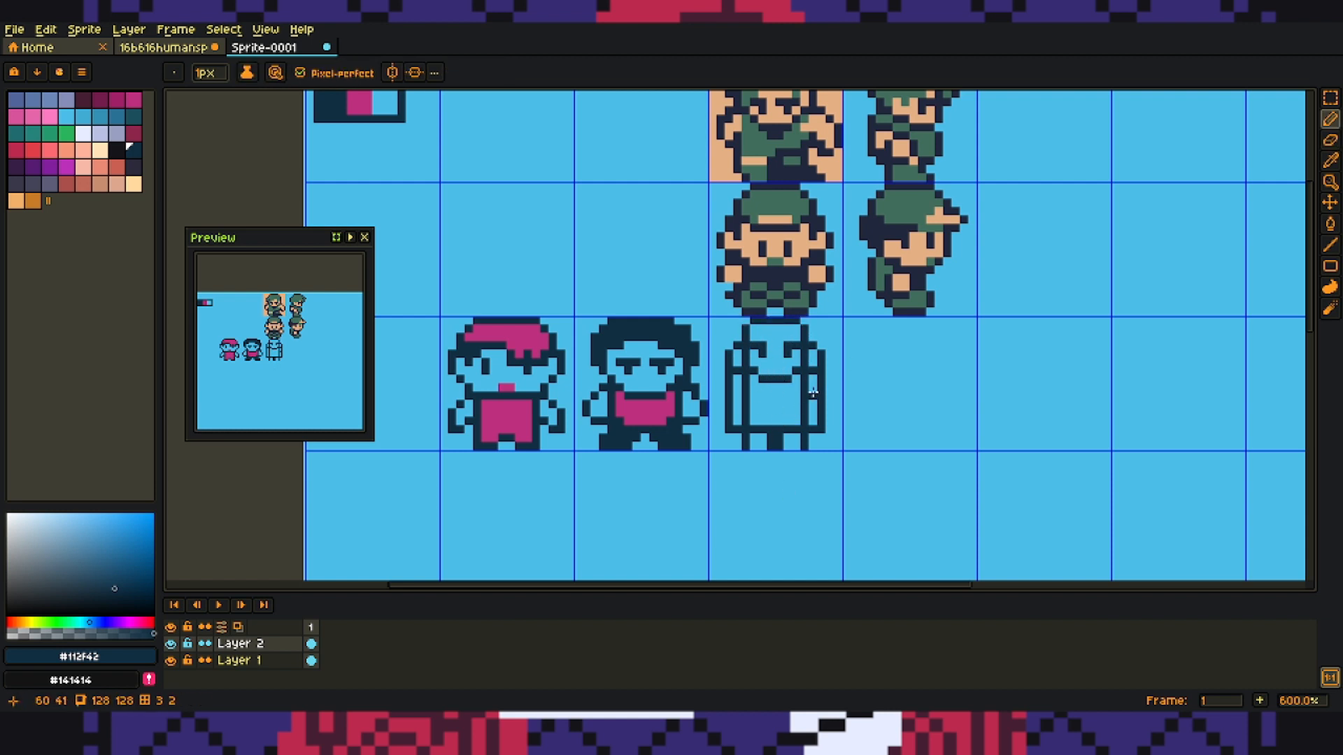
left_click_drag(787, 395, 789, 414)
Step: Fill the torso with the magenta #bd307d sampled from the neighbouring character's shirt
left_click(663, 407, "alt")
key("g")
left_click(776, 407)
key("b")
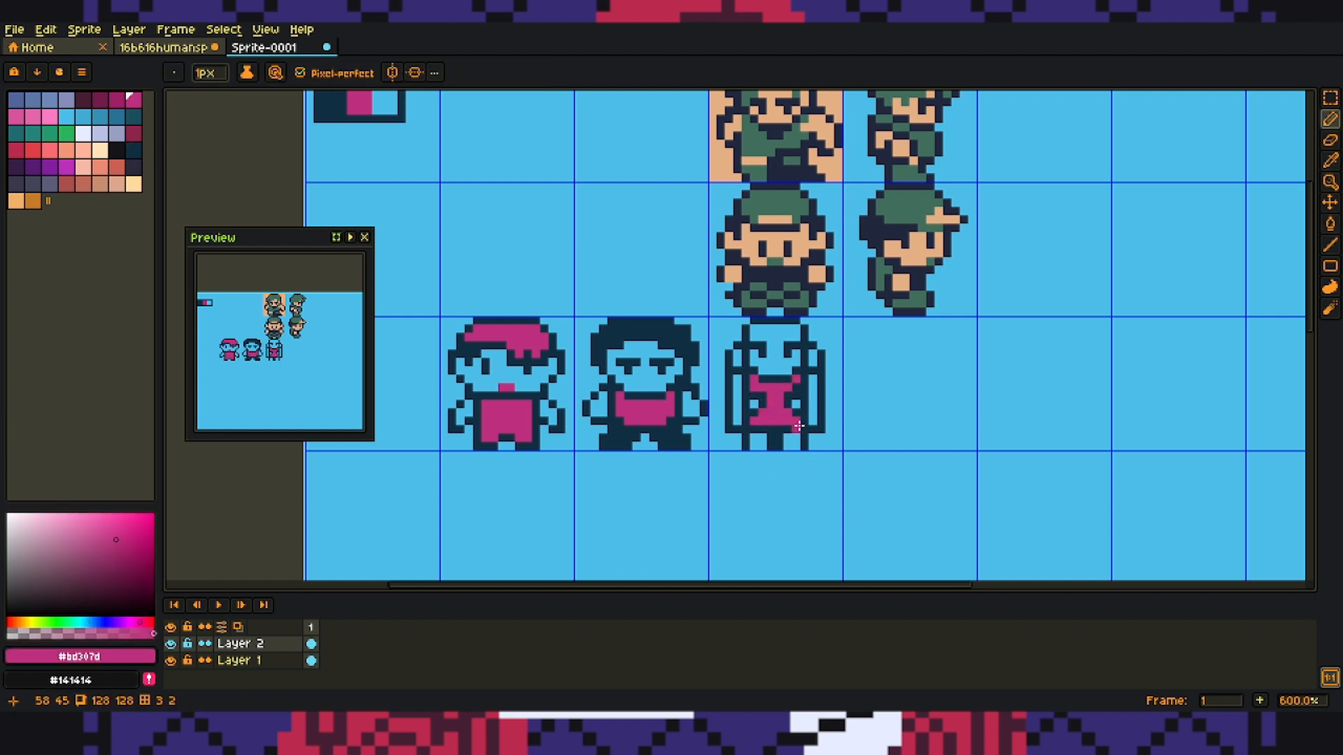
Step: Adjust the arm pixels and fill the strips on both sides of the head and body with dark navy #112f42 as long hair
left_click(755, 402, "alt")
left_click(763, 396, "alt")
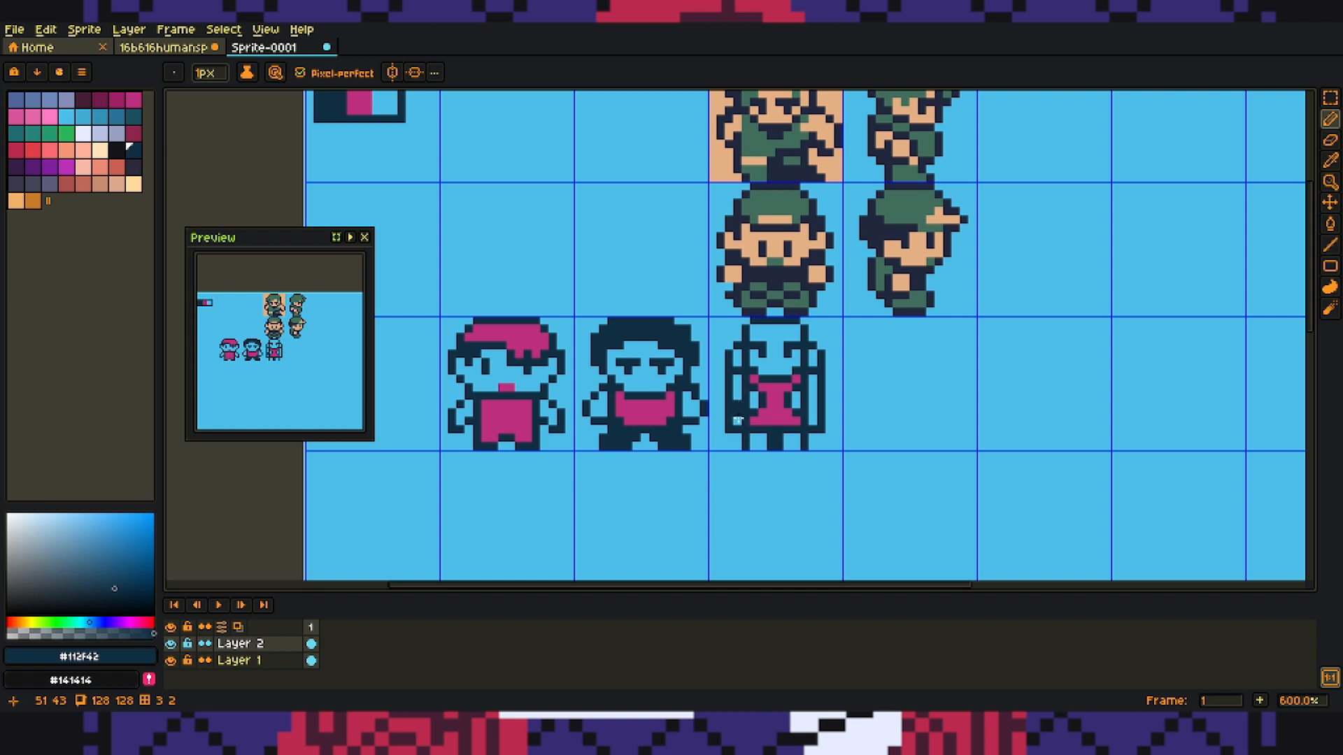
left_click(804, 430, "alt")
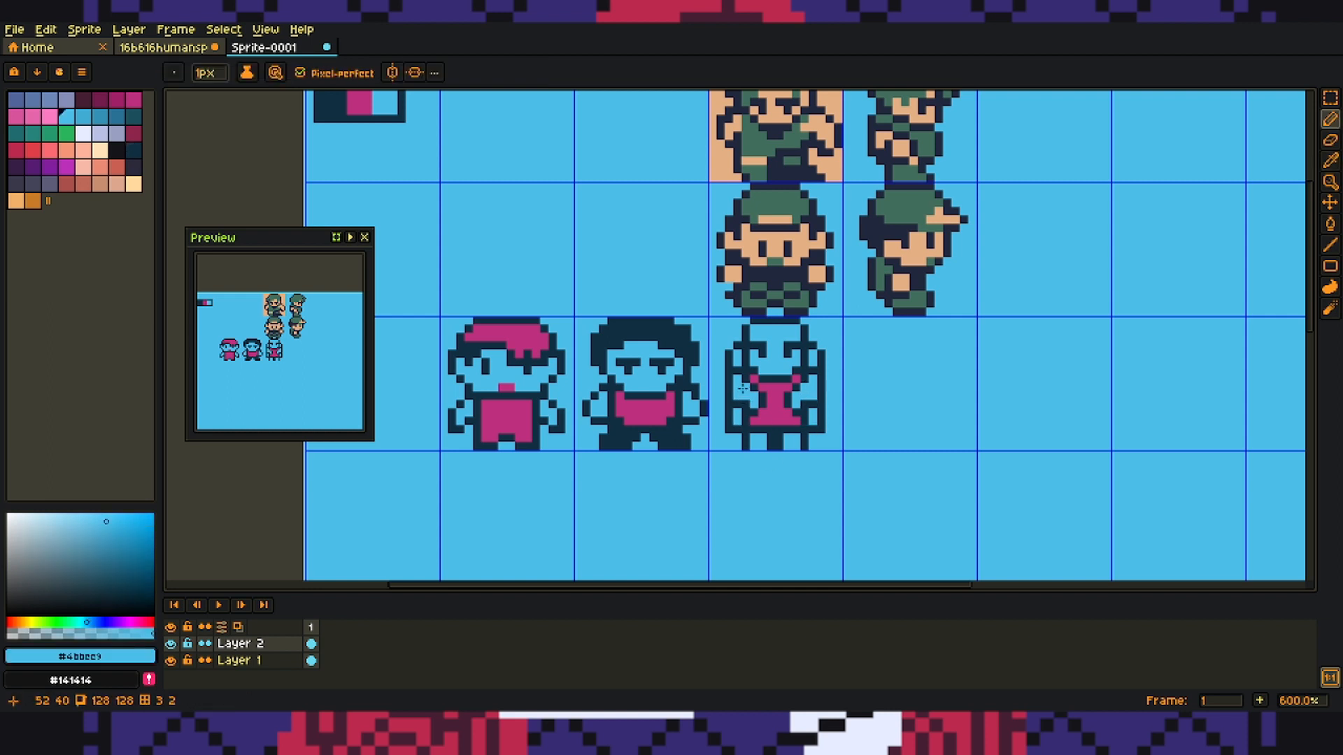
left_click(823, 411, "alt")
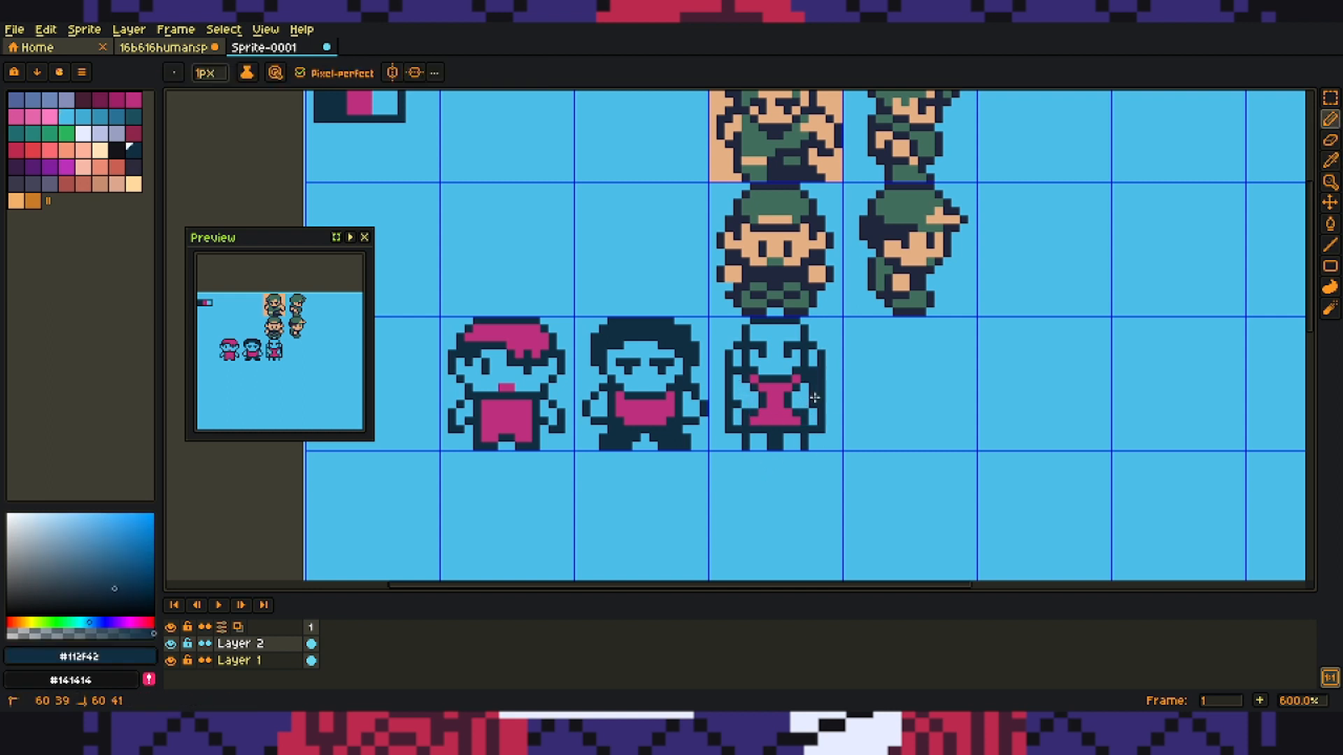
left_click_drag(735, 358, 737, 420)
key("e")
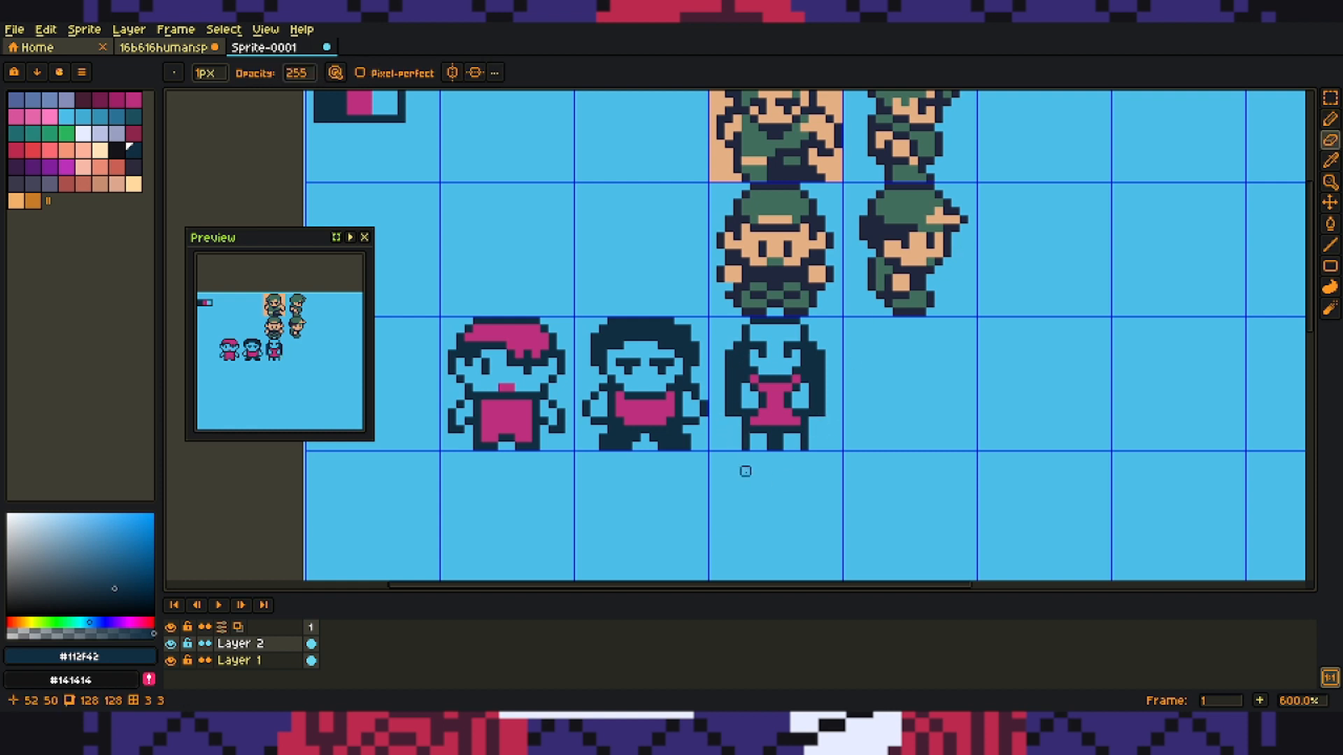
Step: Paint dark navy feet and a dark band across the waist
key("b")
mouse_move(798, 442)
left_mouse_down()
mouse_move(756, 486)
mouse_move(755, 439)
mouse_move(727, 443)
left_mouse_up()
key("e")
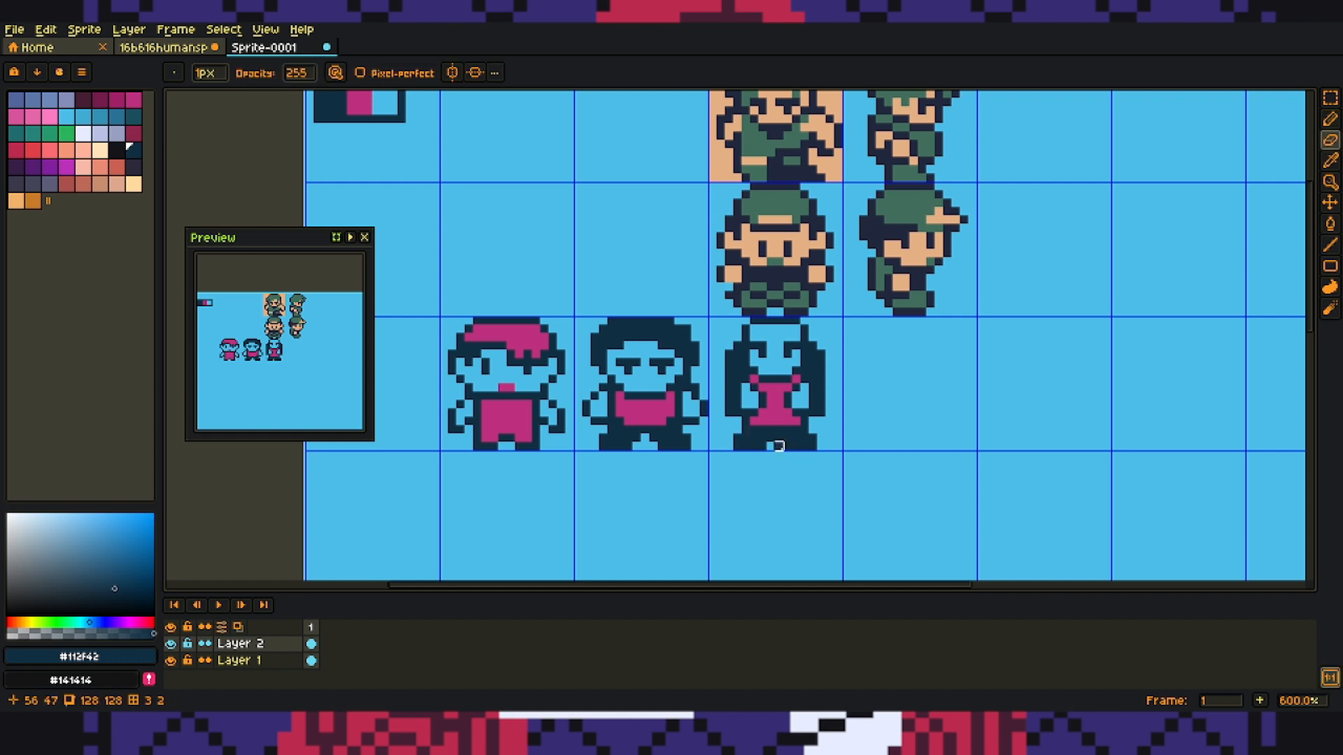
key("b")
left_click(759, 428, "alt")
left_click(759, 428, "alt")
left_click_drag(763, 413, 787, 413)
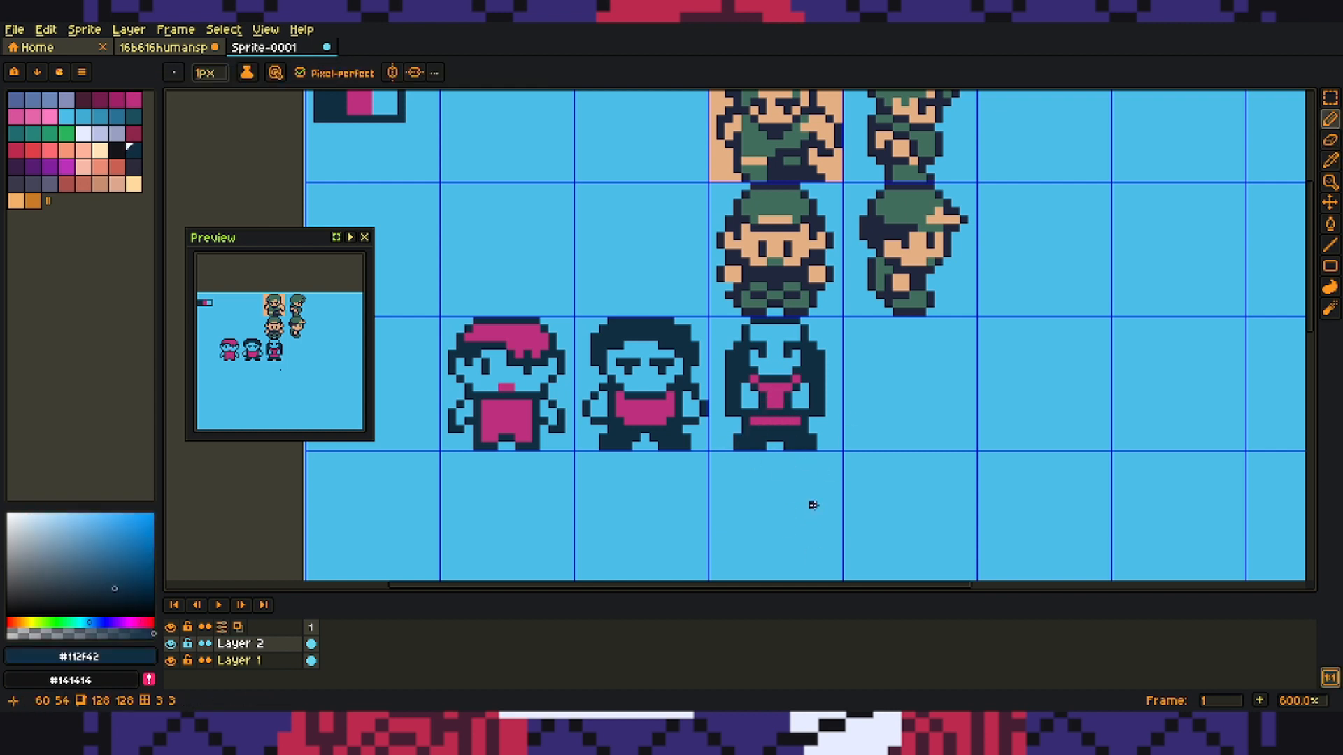
Step: Paint the lower part of the dress and the hair on top of the head in magenta #bd307d
left_click(785, 422, "alt")
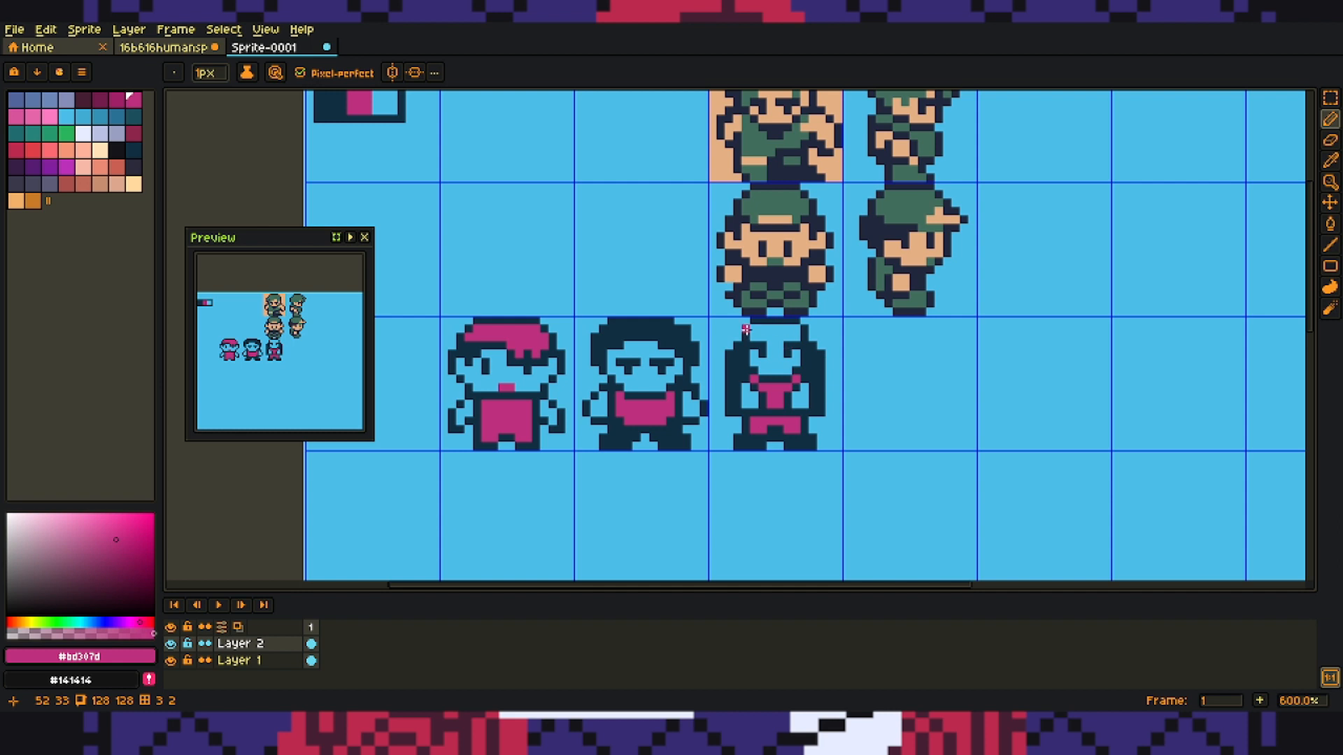
left_click_drag(747, 330, 804, 324)
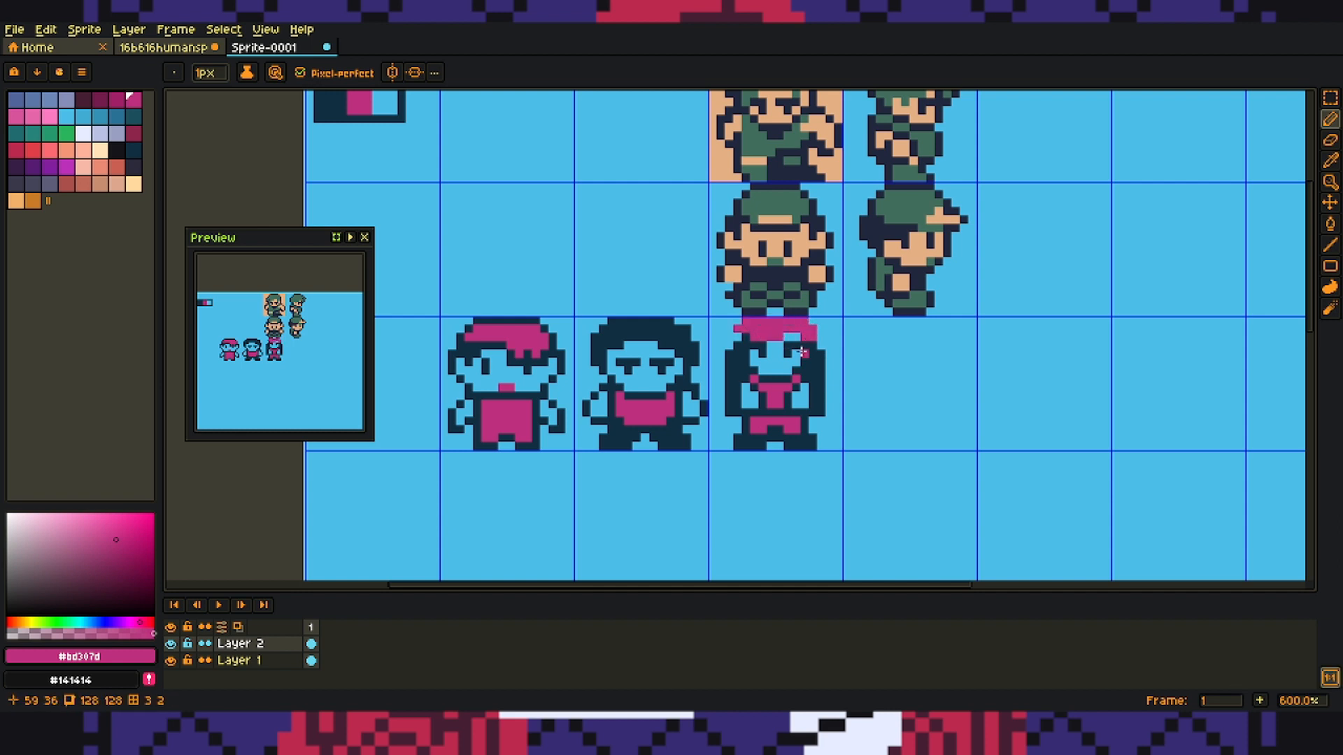
left_click(738, 337)
left_click(813, 413, "alt")
left_click(805, 405)
left_click(746, 405)
left_click(756, 404, "alt")
left_click(763, 405)
left_click(788, 405)
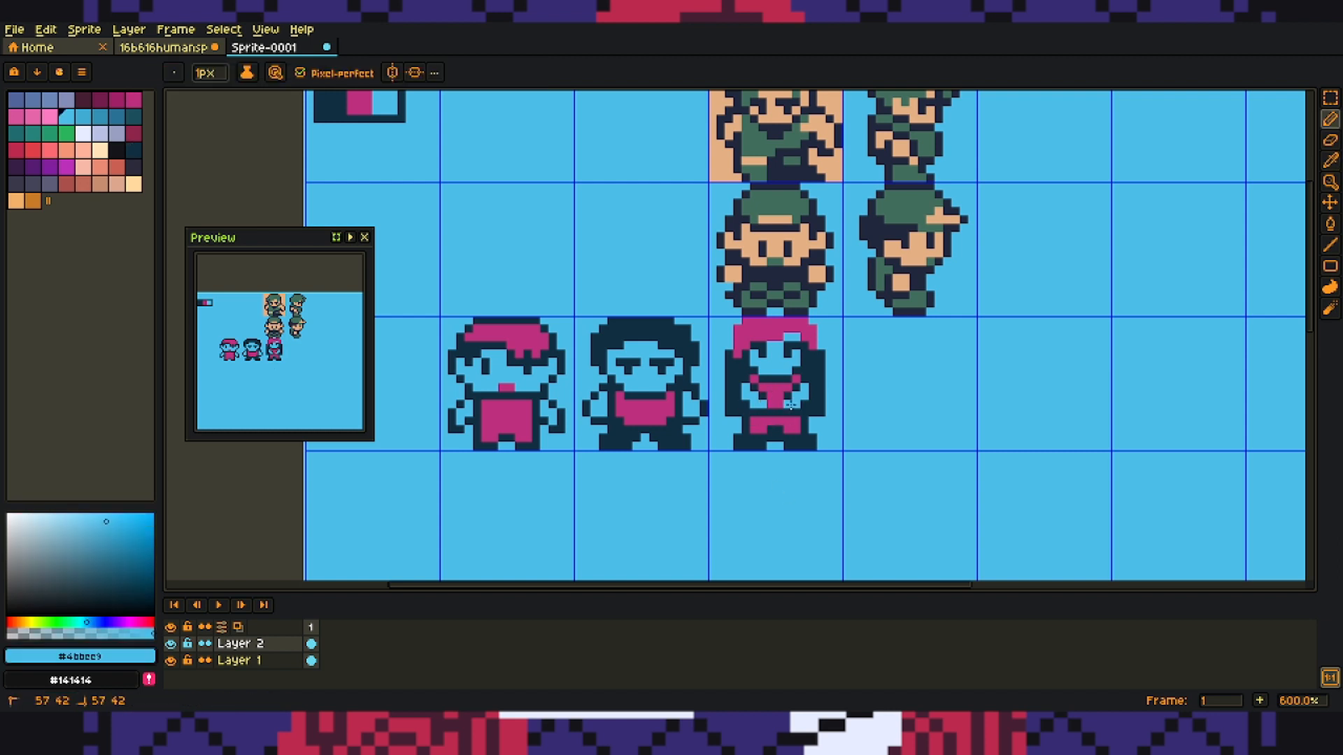
key("ctrl+z")
key("ctrl+z")
key("ctrl+z")
key("ctrl+z")
Step: Darken the torso sides beside the central magenta strip and outline the top of the hair in dark navy #112f42
left_click(819, 376, "alt")
left_click(789, 388)
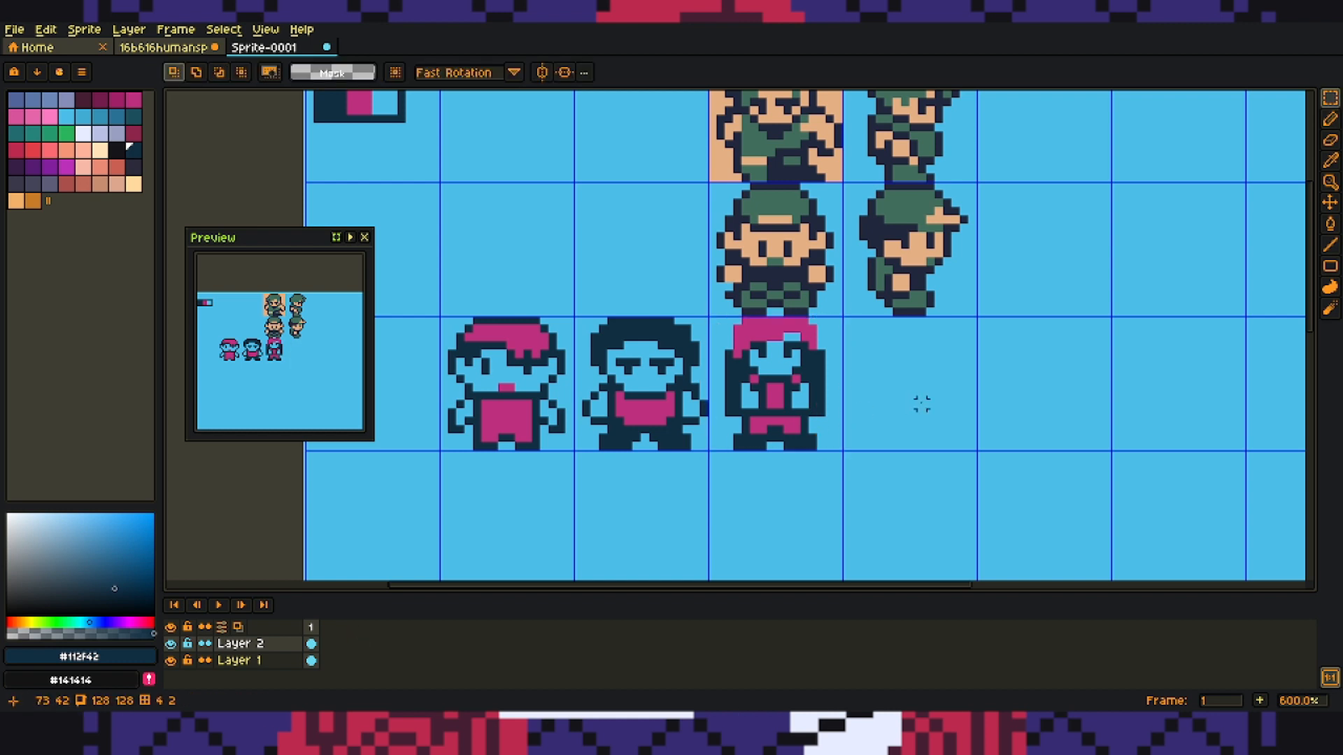
left_click_drag(747, 321, 805, 321)
left_click(819, 335)
key("ctrl+z")
left_click(814, 329)
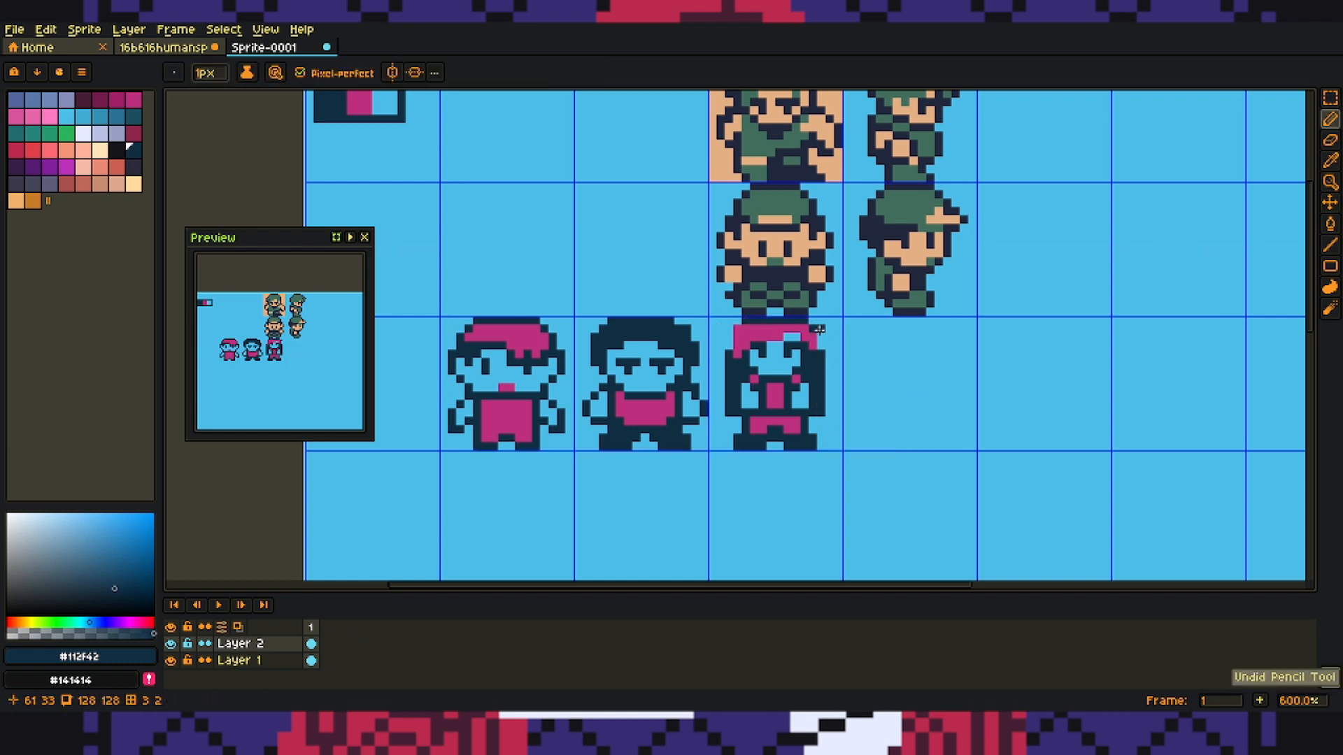
Step: Repaint the eyes in dark navy and reshape the magenta fringe above them
left_click(795, 411, "alt")
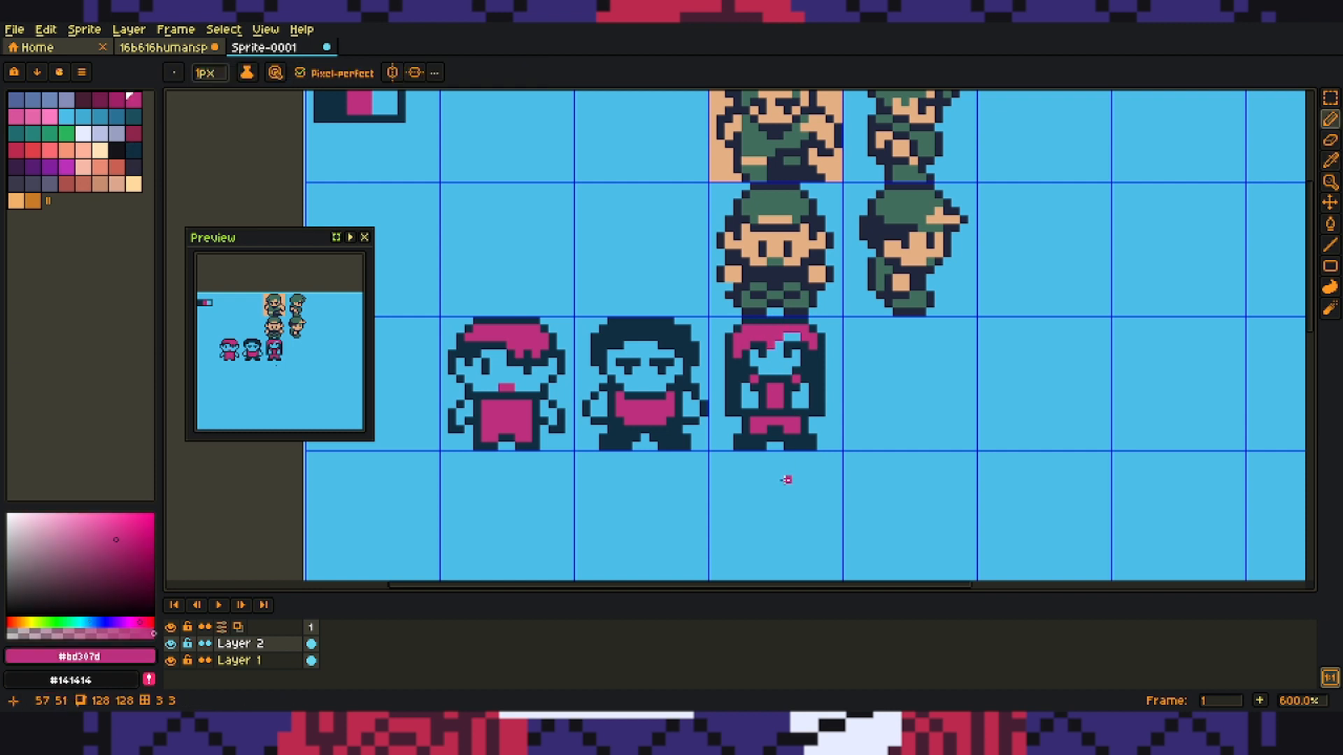
left_click(805, 363, "alt")
left_click(788, 363)
left_click(777, 363, "alt")
mouse_move(763, 355)
left_mouse_down()
mouse_move(795, 343)
mouse_move(791, 353)
mouse_move(750, 360)
mouse_move(792, 316)
mouse_move(787, 337)
mouse_move(737, 329)
left_mouse_up()
left_click(788, 355, "alt")
left_click(761, 356)
left_click(787, 336, "alt")
Step: Round the head's upper corners by erasing pixels, redo the dark outline there, and extend the magenta fringe
key("e")
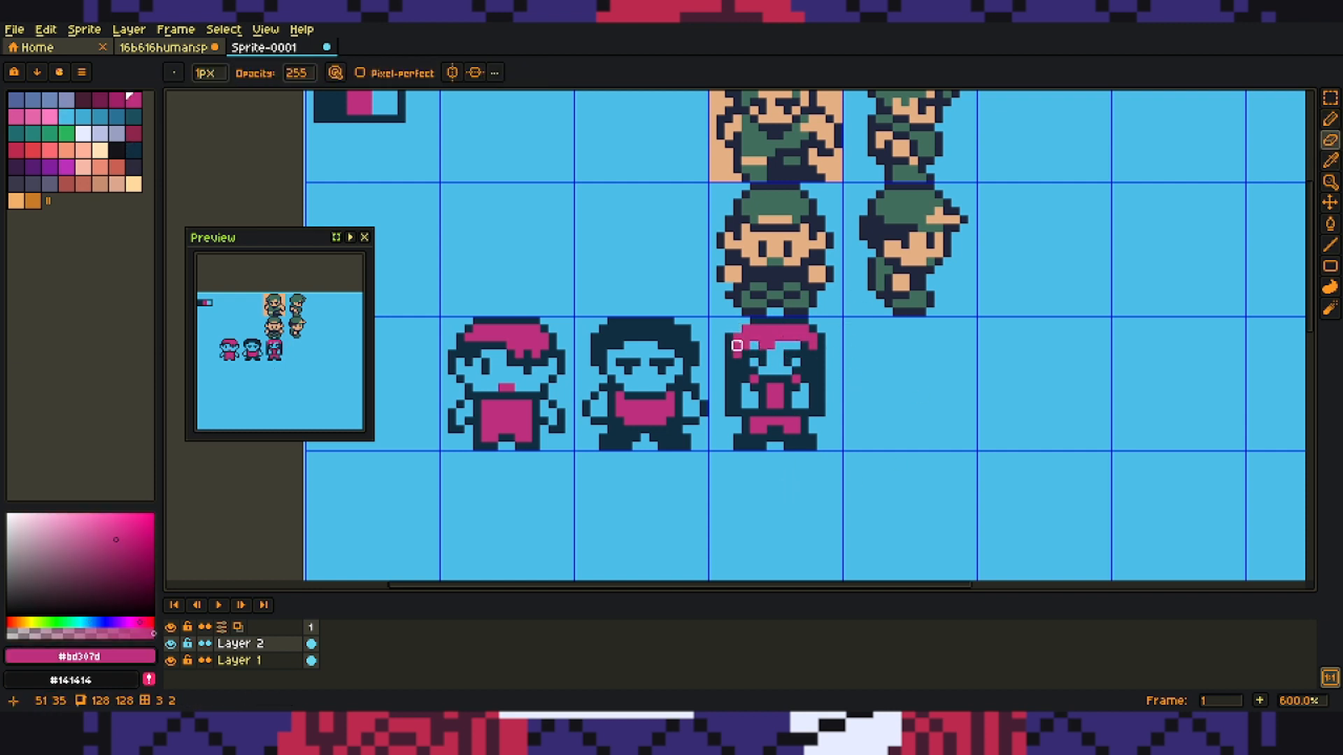
left_click(730, 337)
left_click_drag(821, 337, 804, 321)
key("b")
left_click(809, 374, "alt")
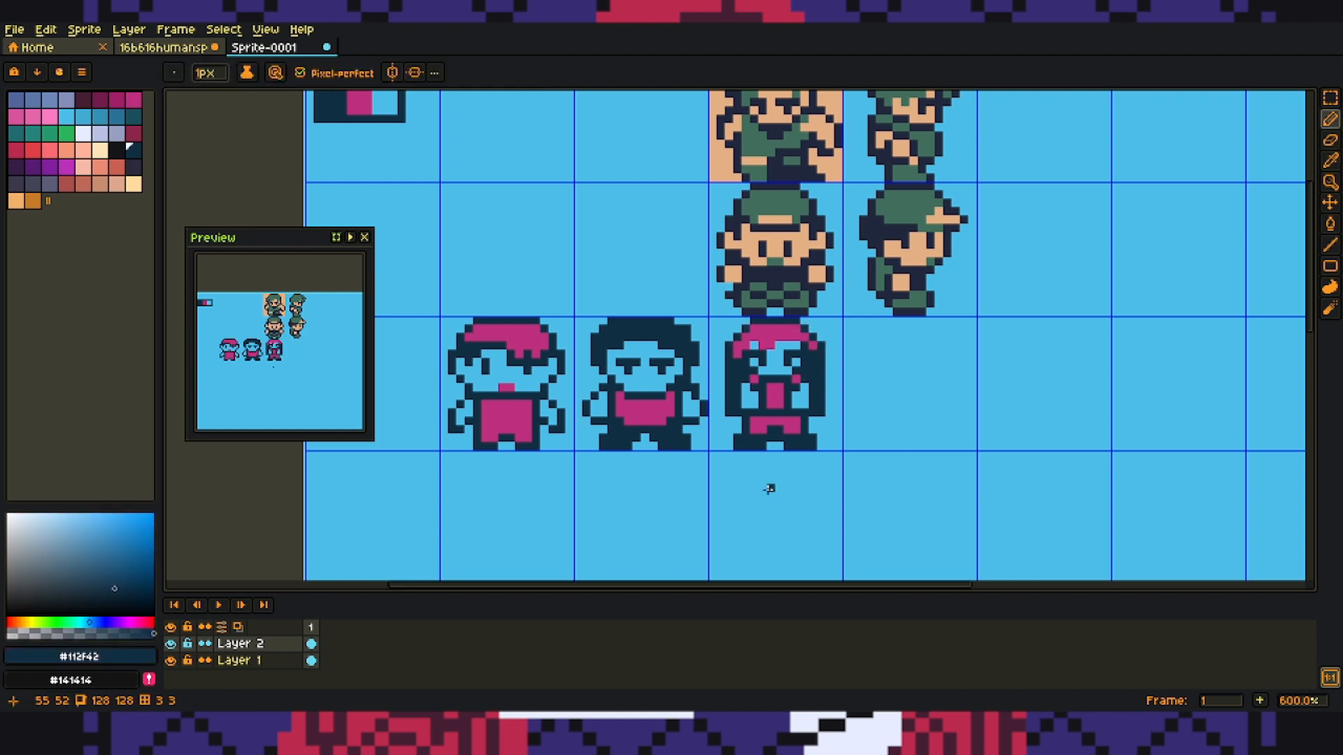
left_click(784, 342, "alt")
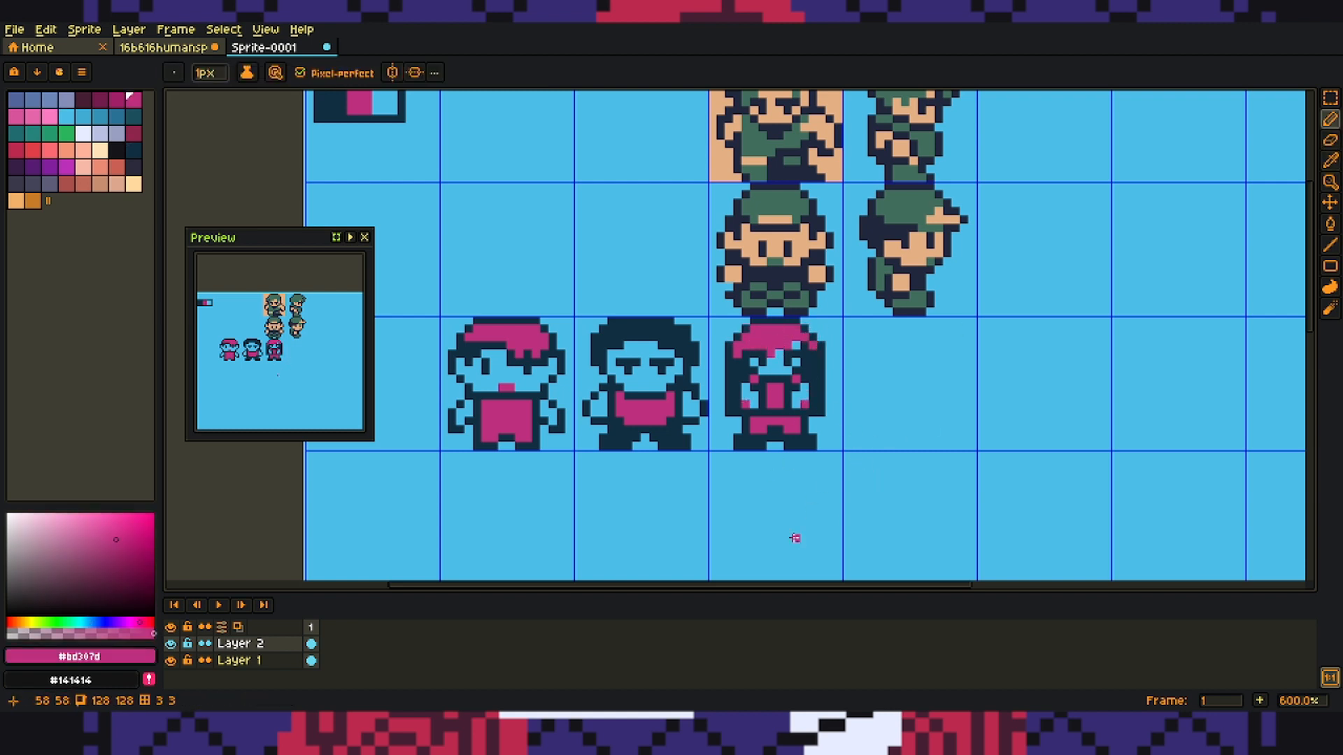
key("ctrl+z")
key("ctrl+z")
left_click_drag(796, 395, 796, 404)
left_click(805, 404)
key("ctrl+z")
key("ctrl+z")
key("ctrl+z")
key("ctrl+z")
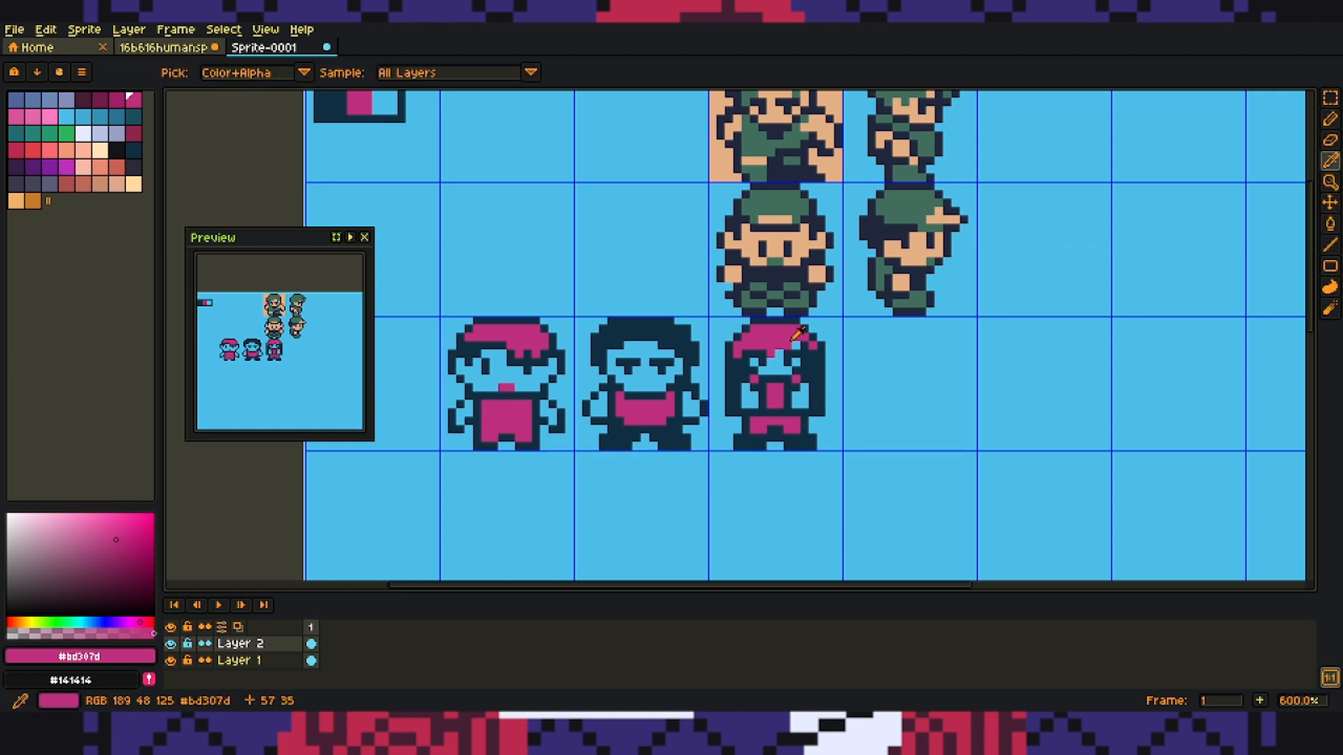
Step: Draw a dark navy square head outline of about 8 by 8 pixels at the upper edge of the next empty cell
left_click(785, 380, "alt")
mouse_move(922, 379)
left_mouse_down()
mouse_move(881, 375)
mouse_move(937, 379)
mouse_move(934, 322)
mouse_move(879, 374)
left_mouse_up()
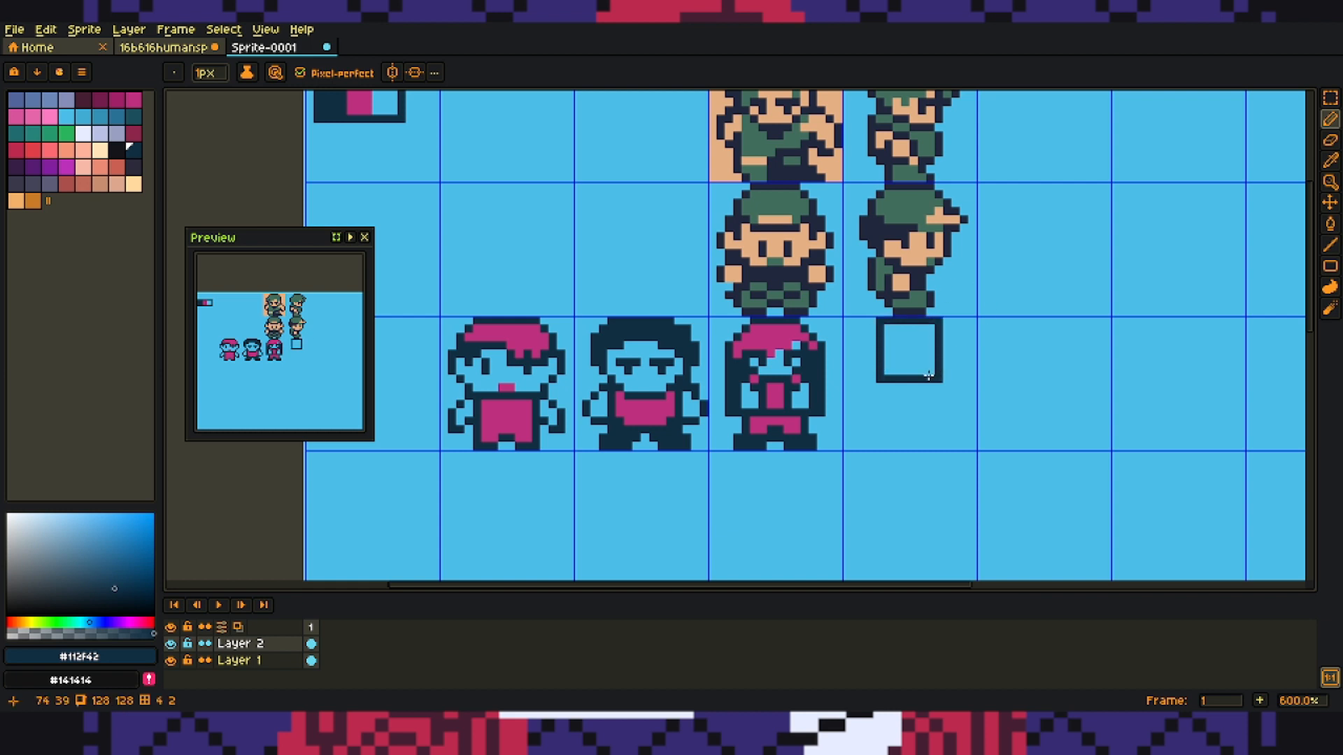
key("e")
key("b")
Step: Paint magenta #bd307d hair over the upper part of the new head, with a jagged fringe and a front tuft
left_click(805, 337, "alt")
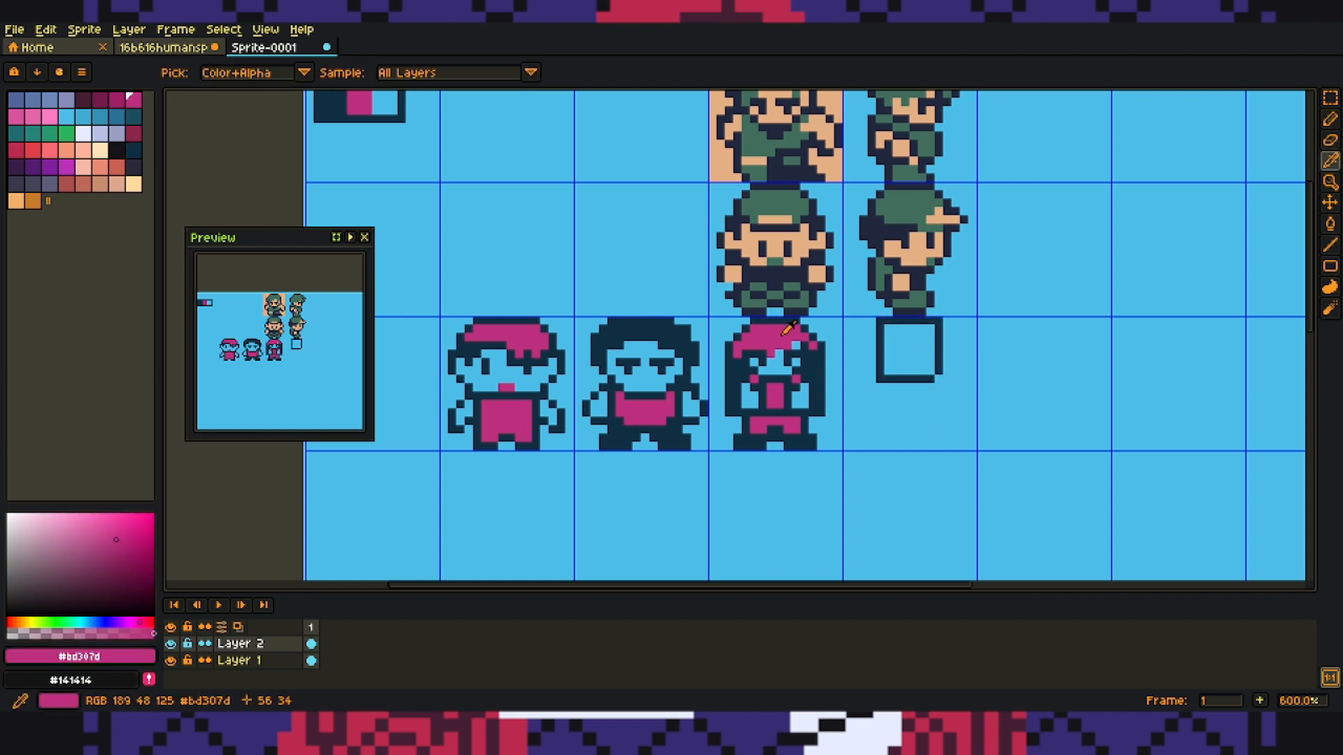
mouse_move(880, 346)
left_mouse_down()
mouse_move(912, 319)
mouse_move(934, 340)
mouse_move(886, 331)
mouse_move(918, 328)
mouse_move(914, 359)
left_mouse_up()
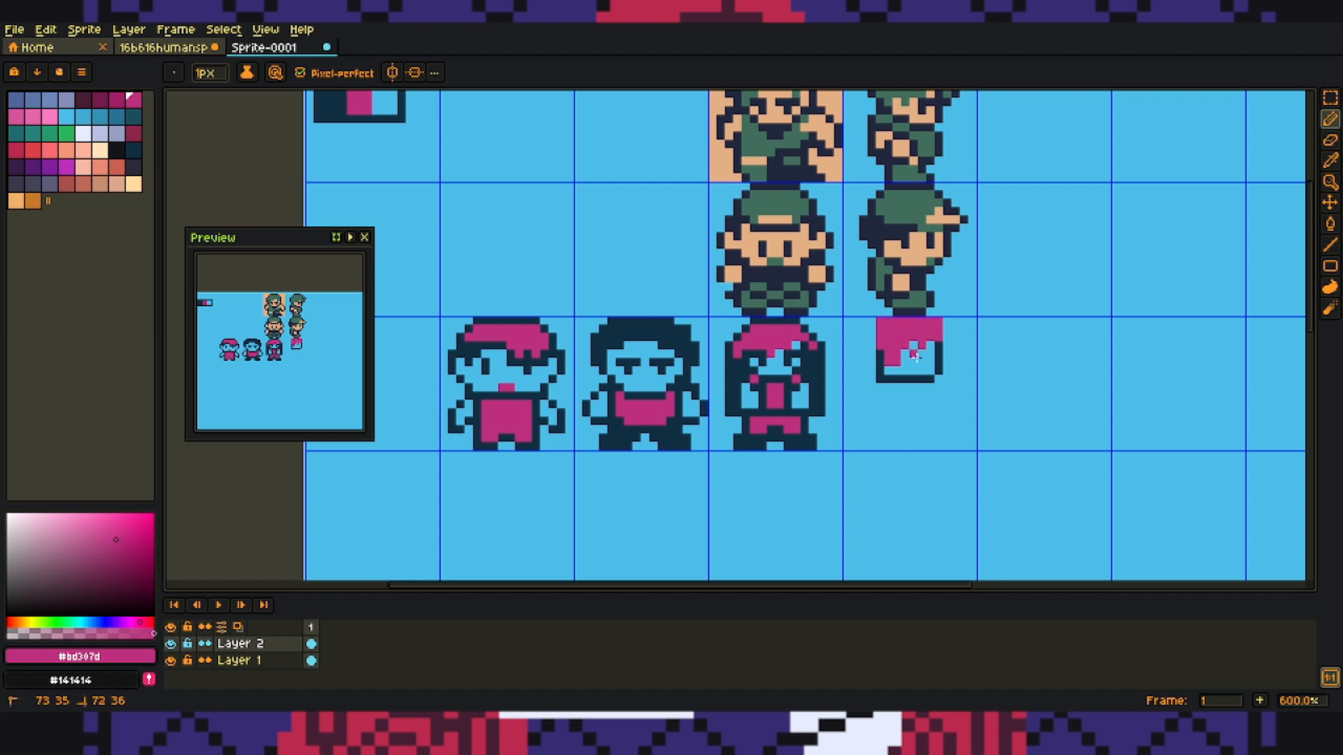
key("ctrl+z")
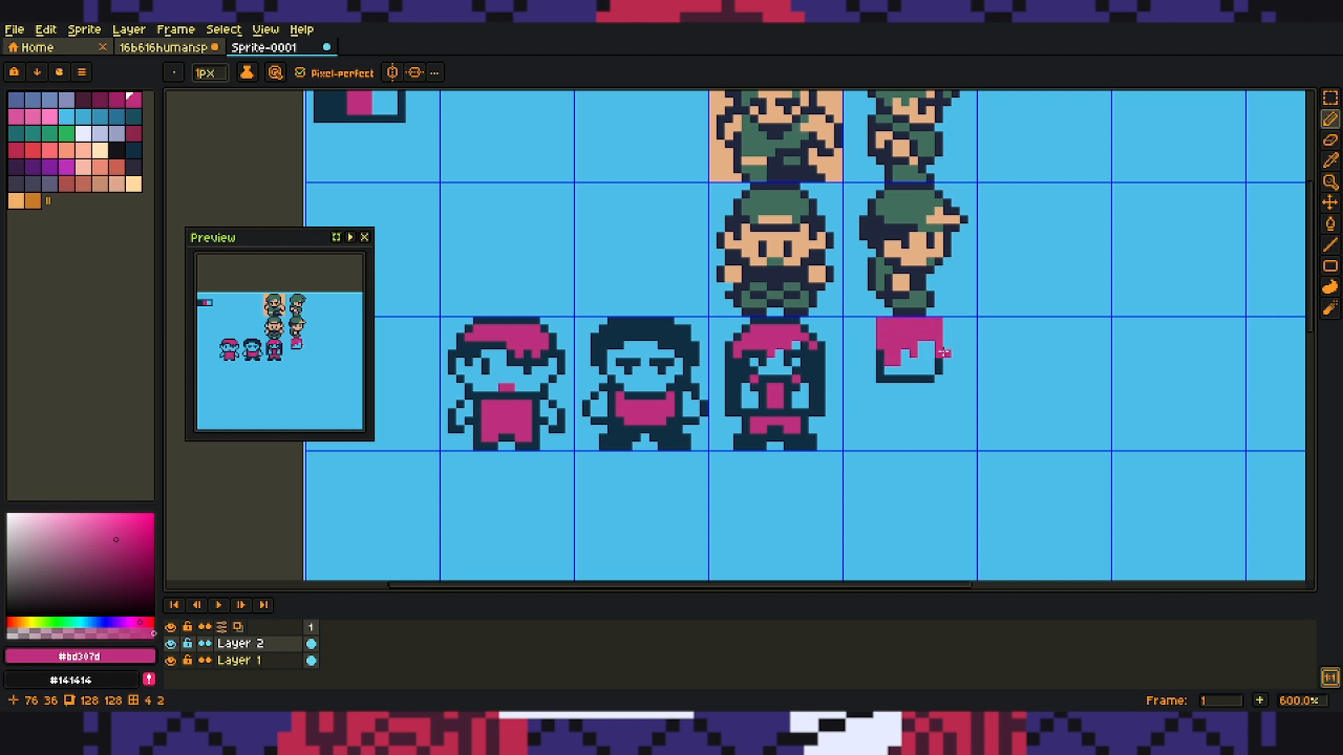
key("ctrl+z")
mouse_move(947, 337)
left_mouse_down()
mouse_move(937, 370)
mouse_move(952, 326)
mouse_move(880, 345)
left_mouse_up()
left_click(947, 329)
key("ctrl+z")
Step: Outline the new head's hair in dark navy #112f42, trim its back corner, and add an eye under the fringe
left_click(937, 370, "alt")
left_click(882, 321, "shift")
key("e")
left_click(880, 321)
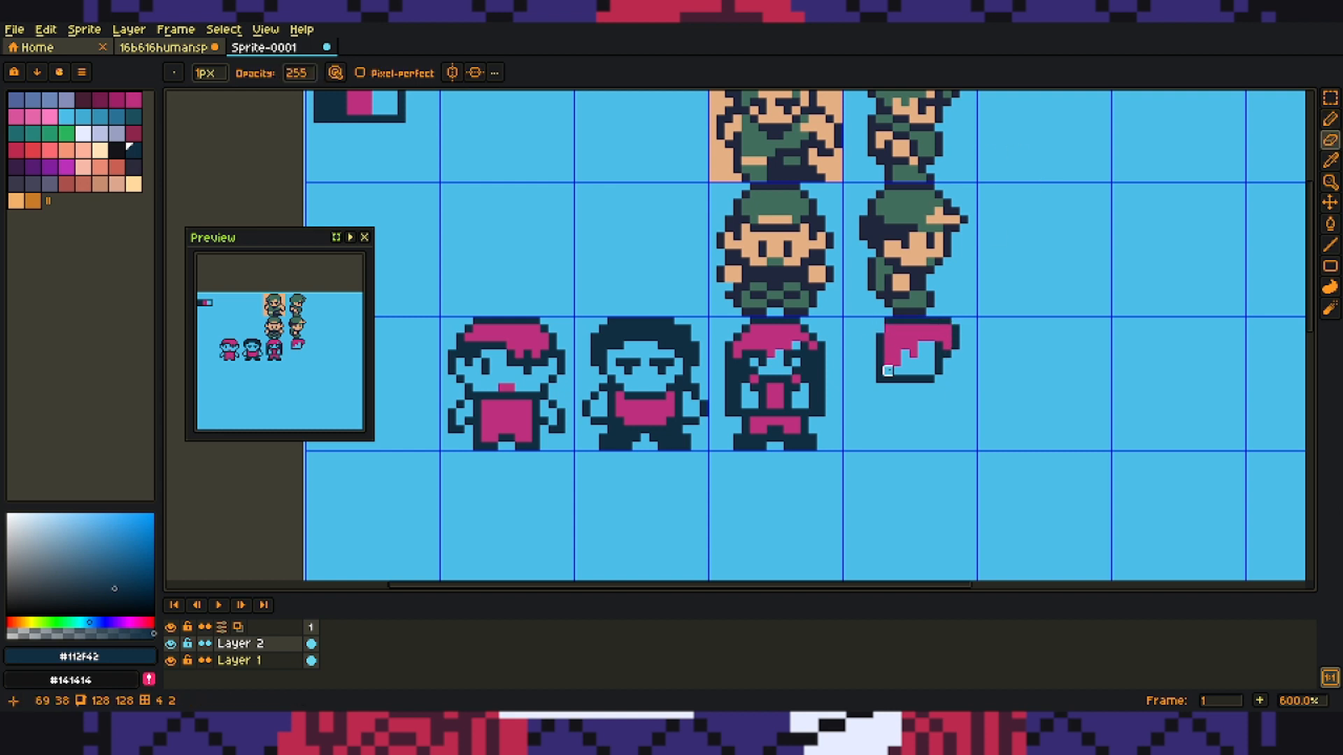
key("b")
left_click(927, 354)
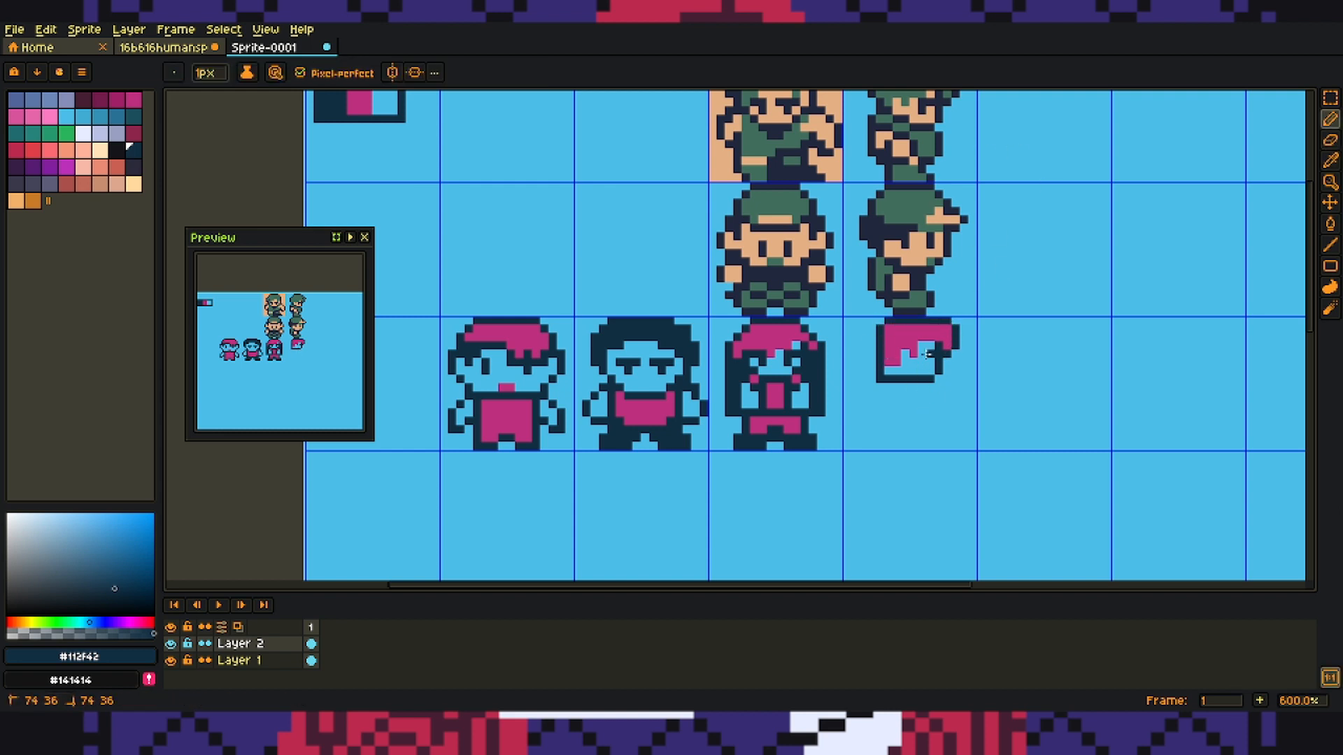
left_click(931, 380, "alt")
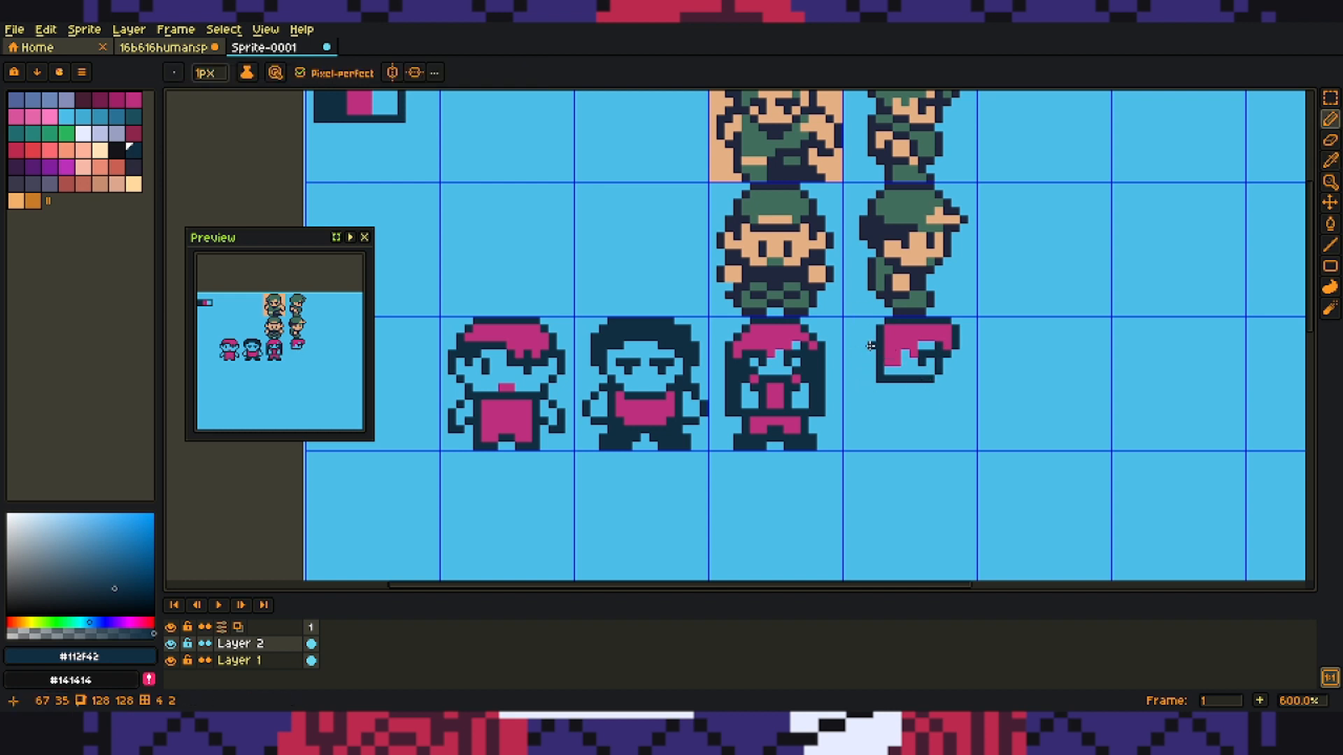
Step: Draw a long dark navy ponytail behind the side-view head and paint its upper part magenta with a jagged lower edge
mouse_move(870, 346)
left_mouse_down()
mouse_move(848, 358)
mouse_move(848, 428)
mouse_move(871, 413)
mouse_move(854, 429)
mouse_move(874, 387)
mouse_move(849, 371)
mouse_move(867, 404)
mouse_move(851, 402)
mouse_move(866, 406)
left_mouse_up()
key("e")
key("b")
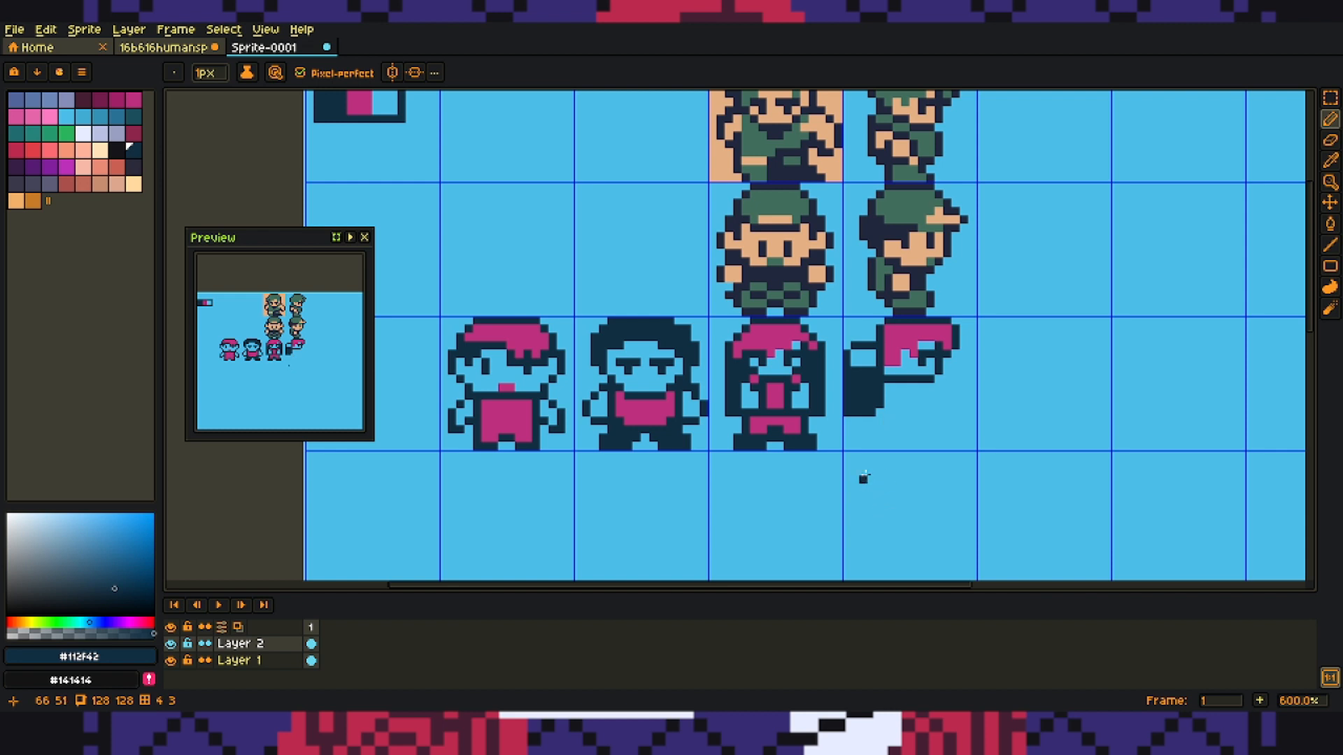
left_click(883, 349, "alt")
left_click_drag(874, 353, 853, 364)
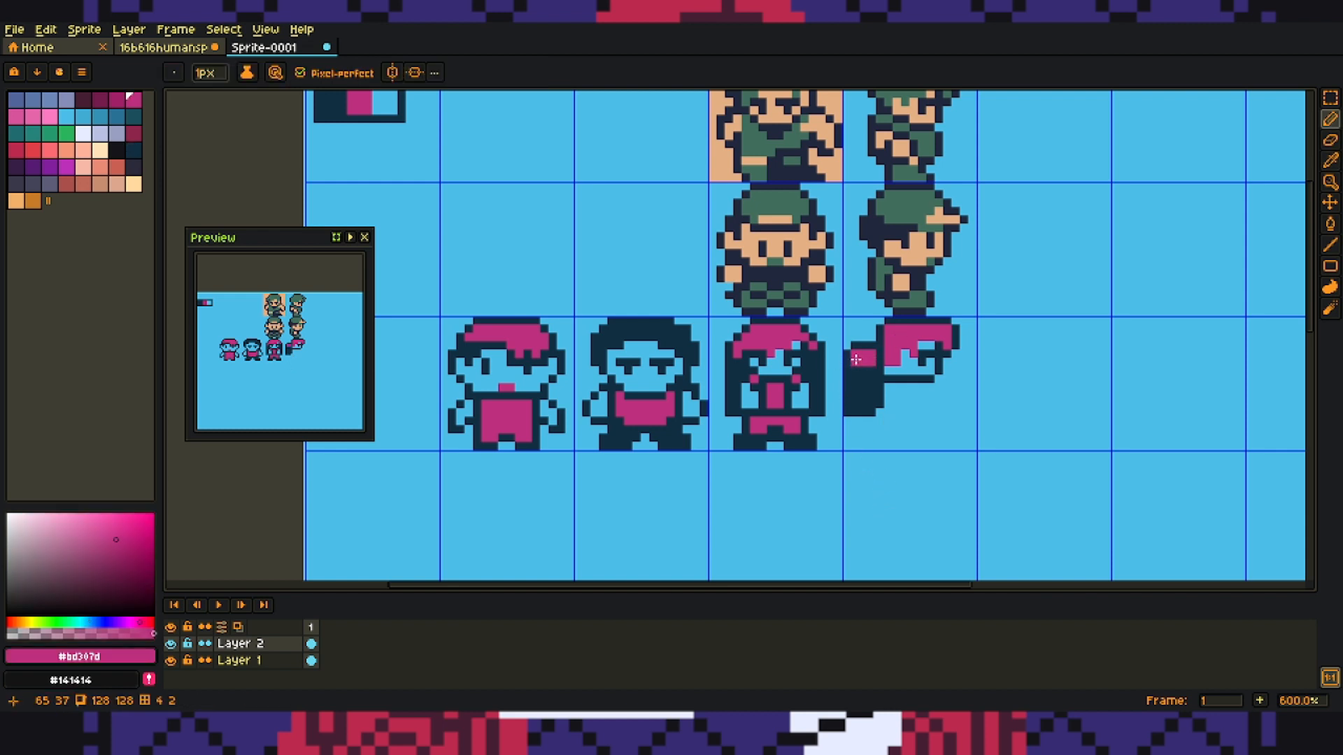
left_click(870, 369, "alt")
left_click(863, 361)
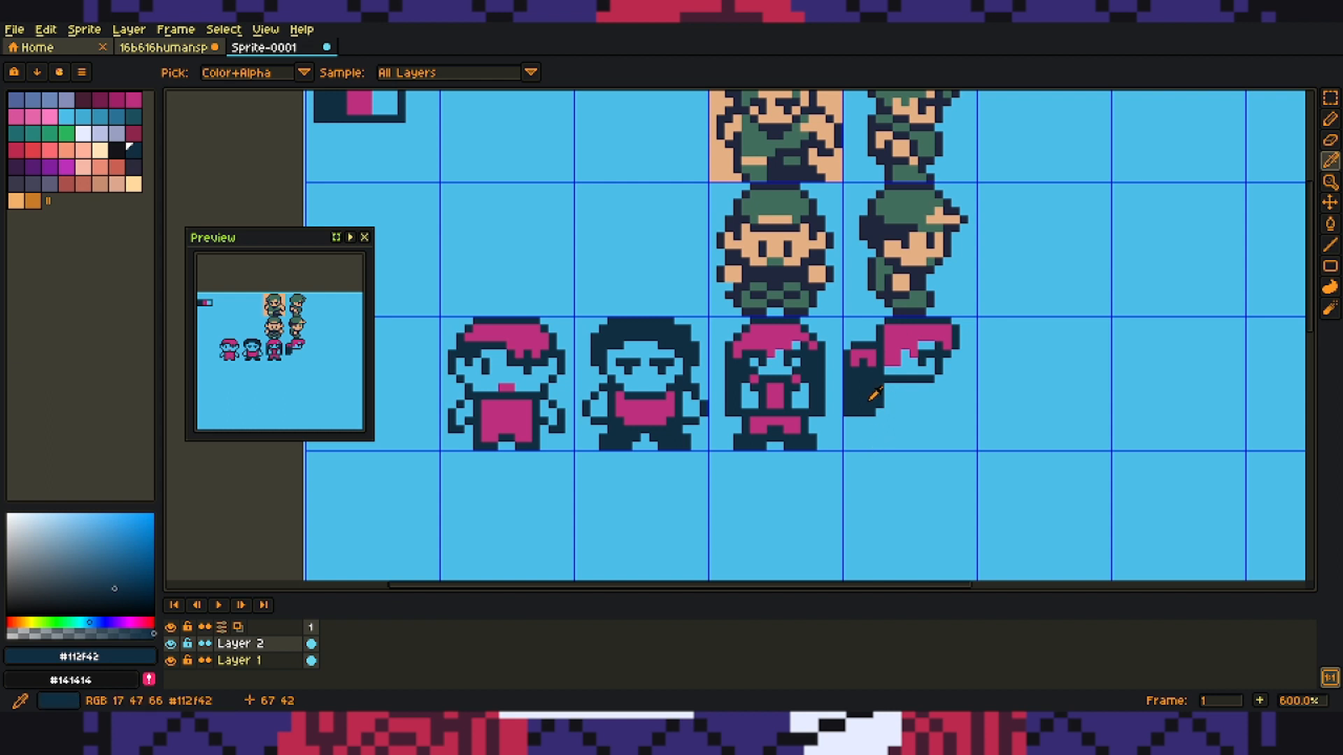
Step: Paint the side-view character's body magenta #bd307d beneath the head, and outline a bent forearm in front in dark navy #112f42
left_click(917, 338, "alt")
mouse_move(896, 389)
left_mouse_down()
mouse_move(894, 431)
mouse_move(922, 391)
mouse_move(903, 437)
left_mouse_up()
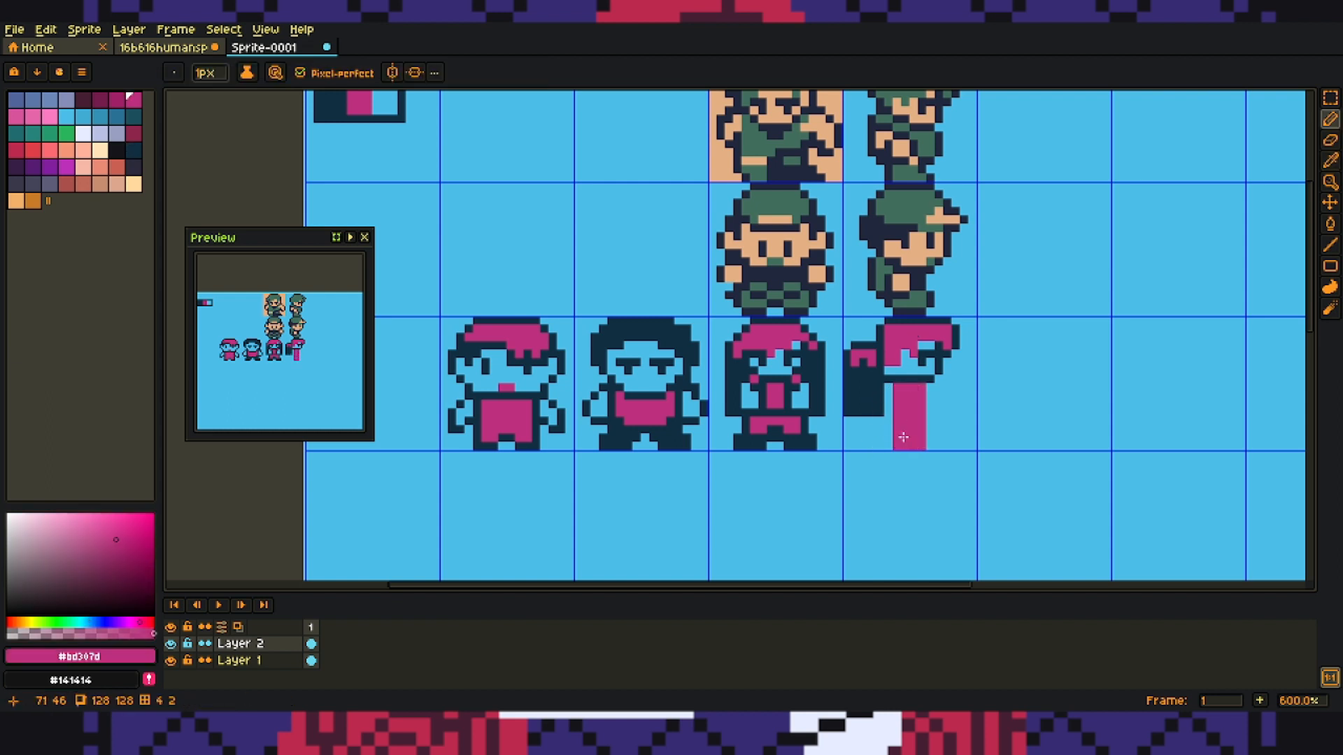
mouse_move(888, 386)
left_mouse_down()
mouse_move(888, 432)
mouse_move(922, 462)
mouse_move(934, 342)
mouse_move(930, 424)
mouse_move(940, 397)
left_mouse_up()
left_click(914, 402, "alt")
left_click(922, 380, "alt")
left_click_drag(939, 405, 940, 422)
mouse_move(939, 421)
left_mouse_down()
mouse_move(921, 420)
mouse_move(930, 413)
left_mouse_up()
left_click(930, 410, "alt")
left_click(931, 380, "alt")
left_click(922, 375, "alt")
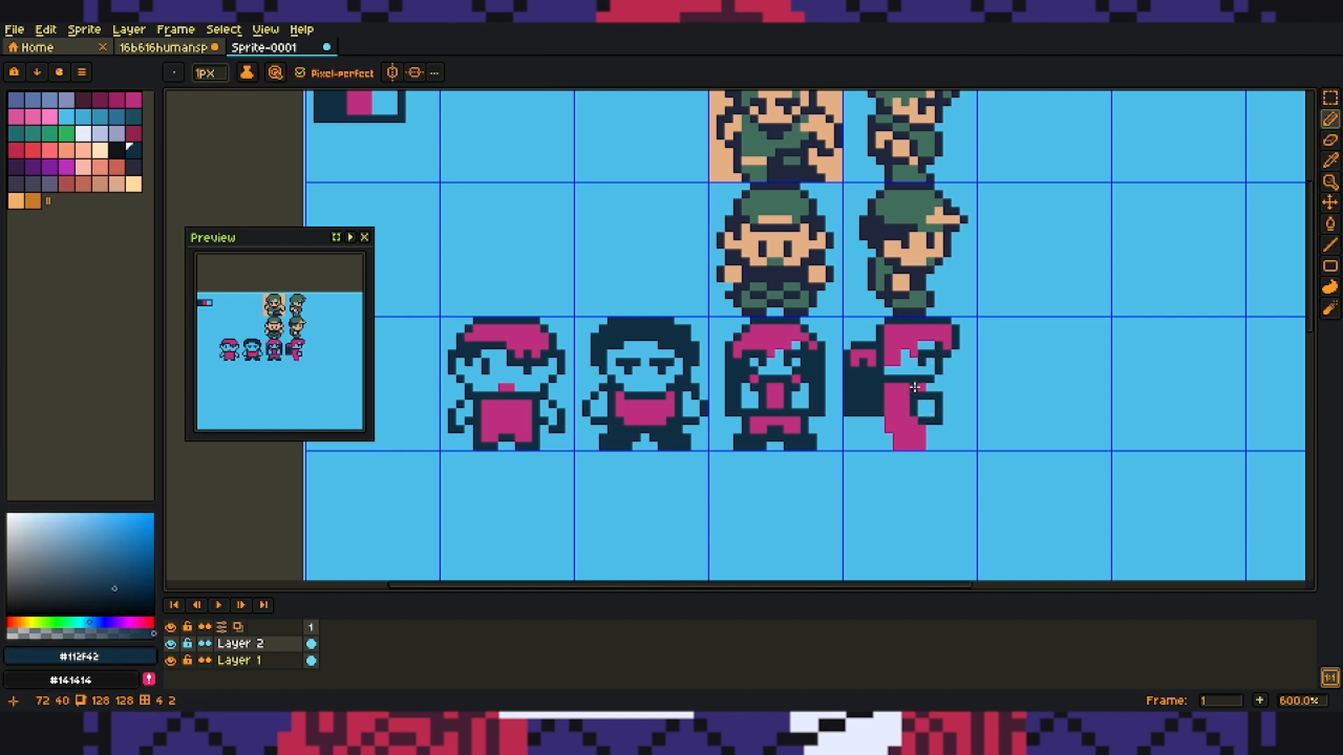
Step: Define the side-view character's waist and magenta skirt, and draw the dark navy feet beneath, extended one pixel backward
left_click(888, 412)
left_click(897, 429, "alt")
left_click(888, 428)
left_click(887, 421, "alt")
mouse_move(902, 446)
left_mouse_down()
mouse_move(923, 446)
mouse_move(897, 446)
left_mouse_up()
key("e")
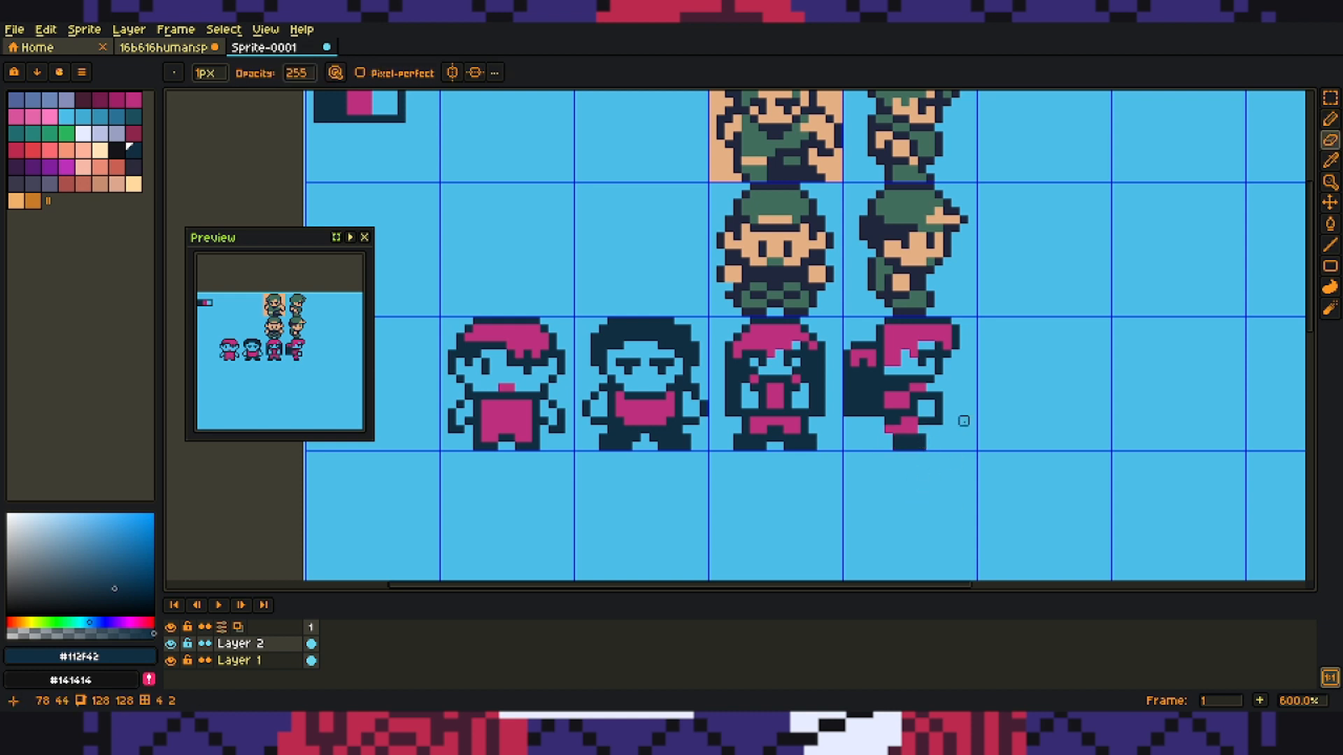
key("b")
left_click_drag(881, 438, 882, 446)
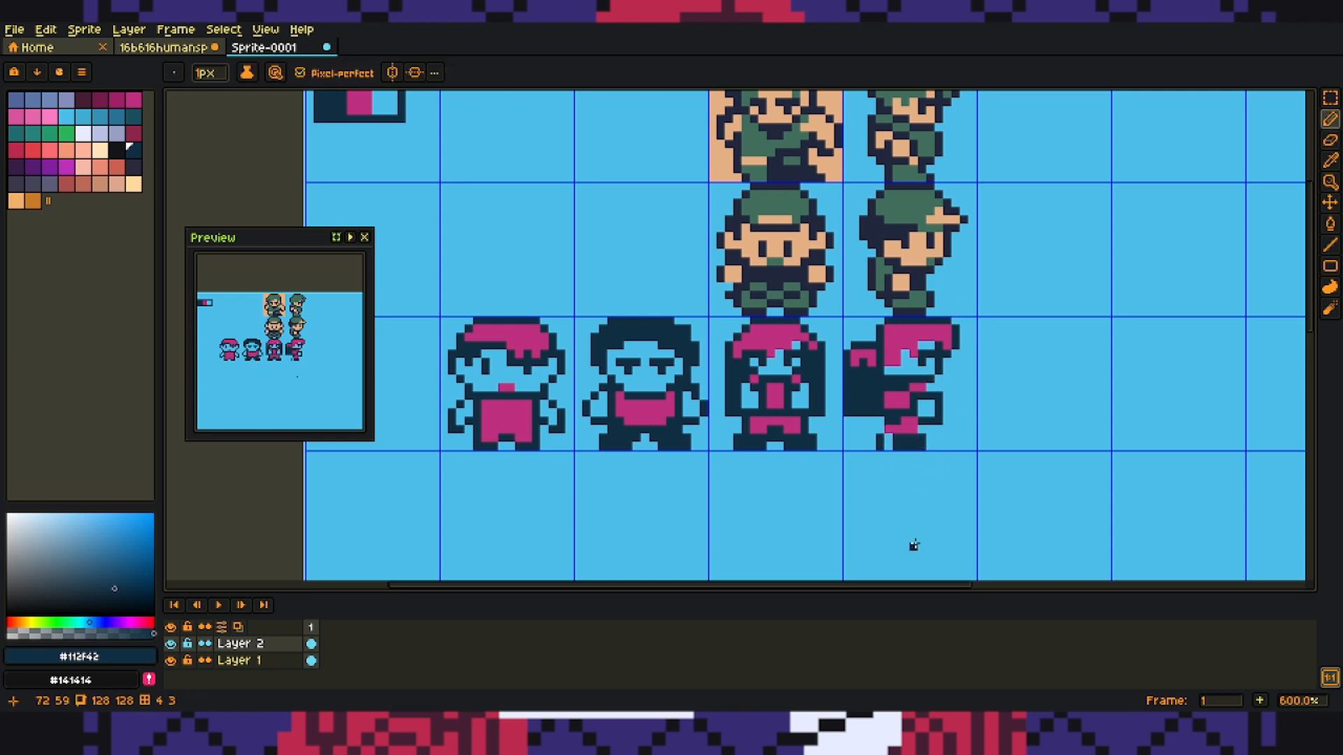
key("ctrl+z")
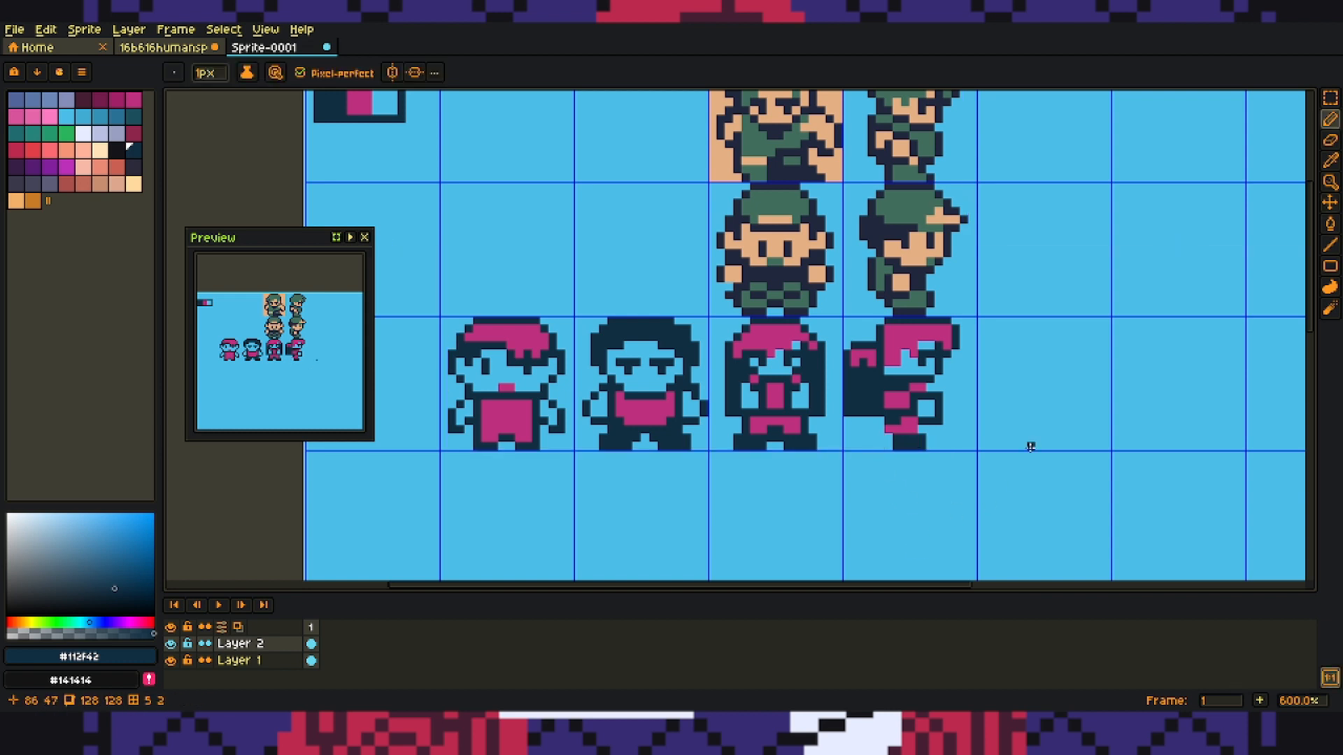
left_click_drag(888, 439, 888, 446)
left_click(902, 428, "alt")
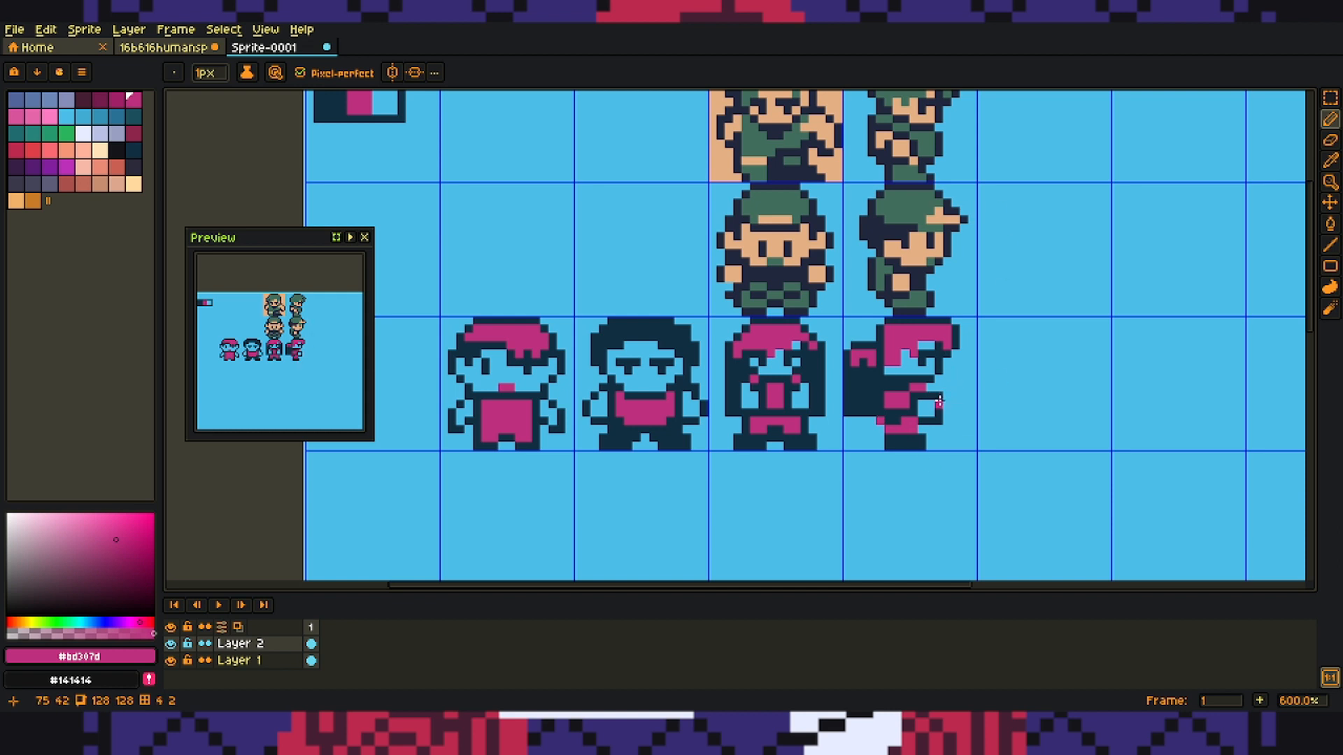
Step: Round the upper front and back corners of the side-view head by redrawing the dark navy outline inward and erasing the outer pixels
left_click(948, 321, "alt")
left_click(947, 328)
key("e")
left_click_drag(948, 321, 956, 329)
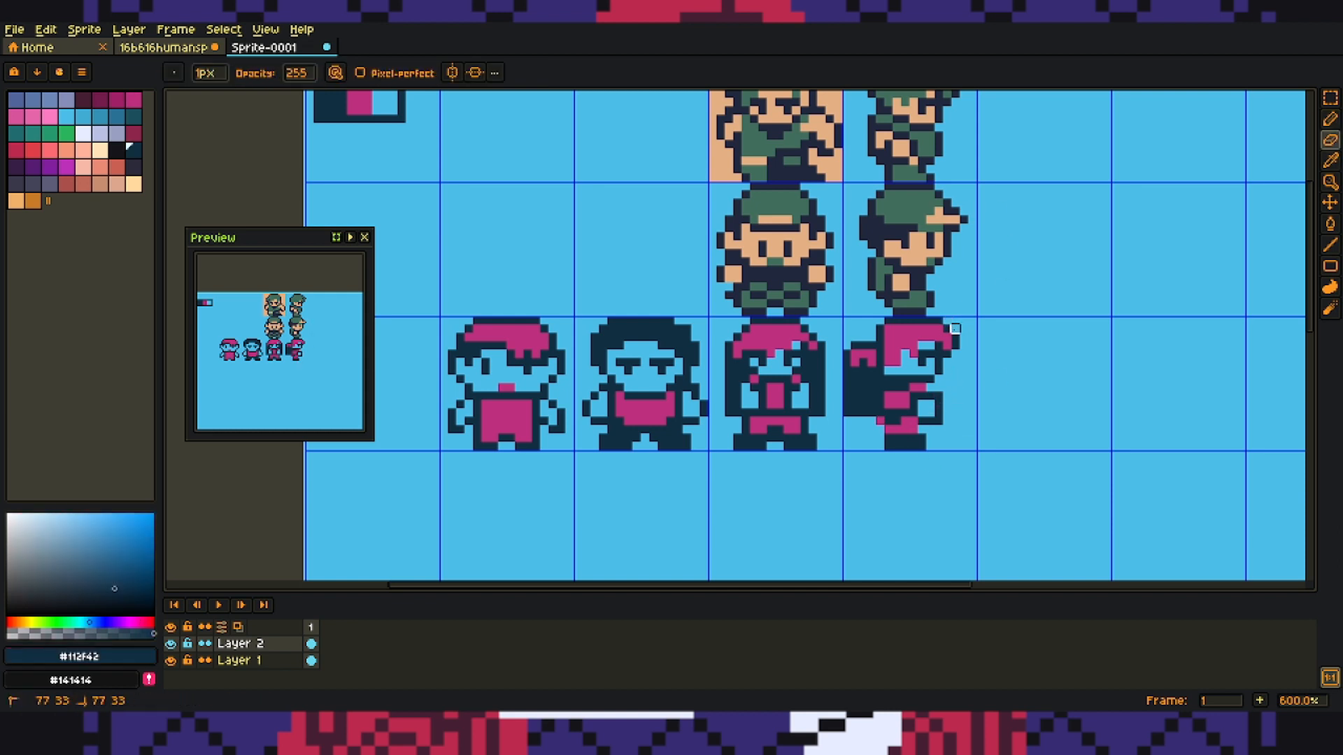
key("b")
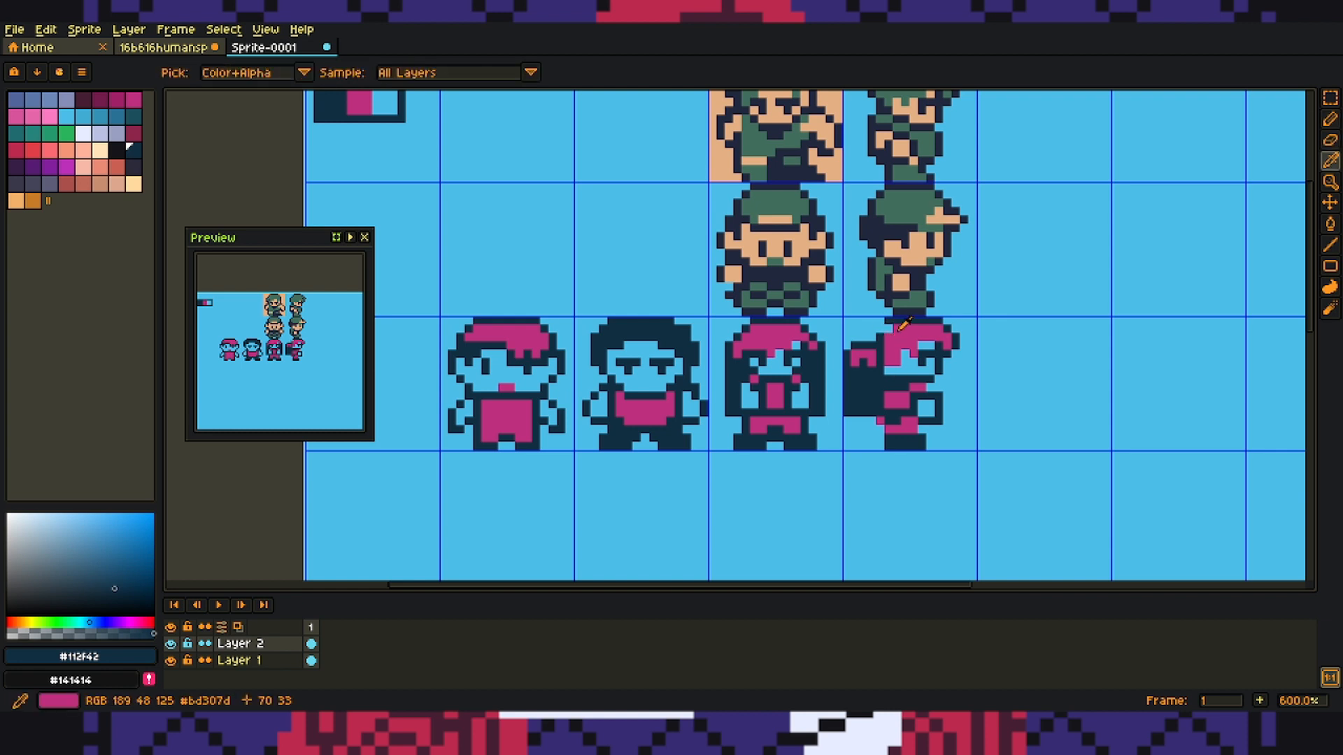
left_click(897, 321, "alt")
left_click(888, 329)
key("e")
key("b")
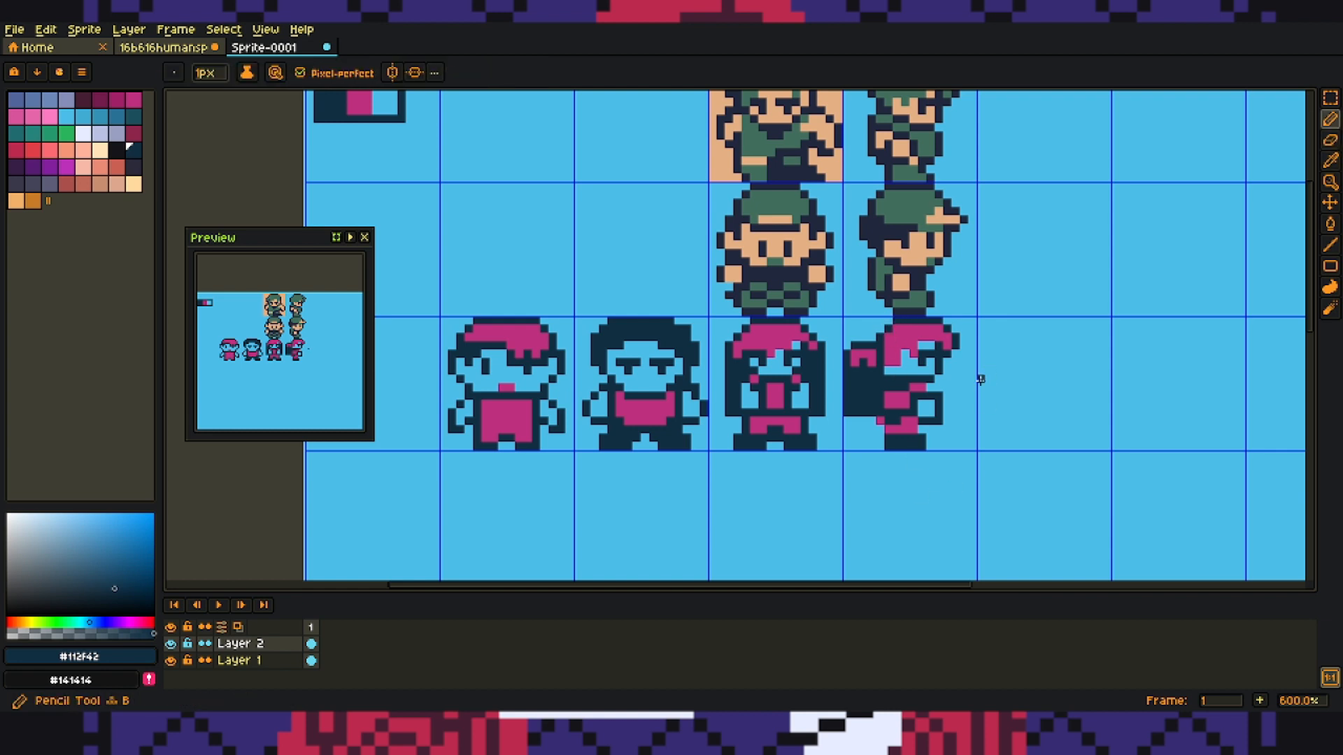
Step: Try magenta strands beside the front-facing long-haired character's face, undo them, and touch up the hair with a single magenta pixel
left_click(893, 369, "alt")
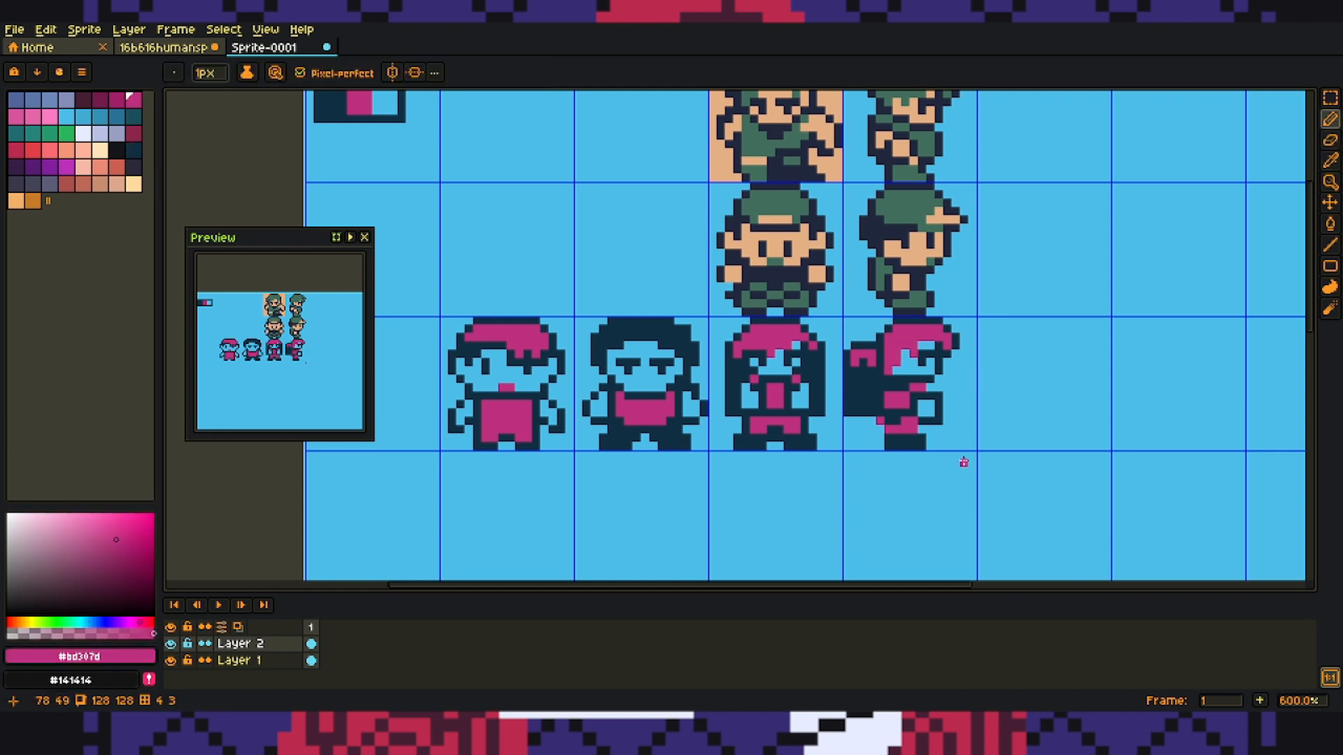
left_click_drag(812, 350, 803, 374)
key("ctrl+z")
key("ctrl+z")
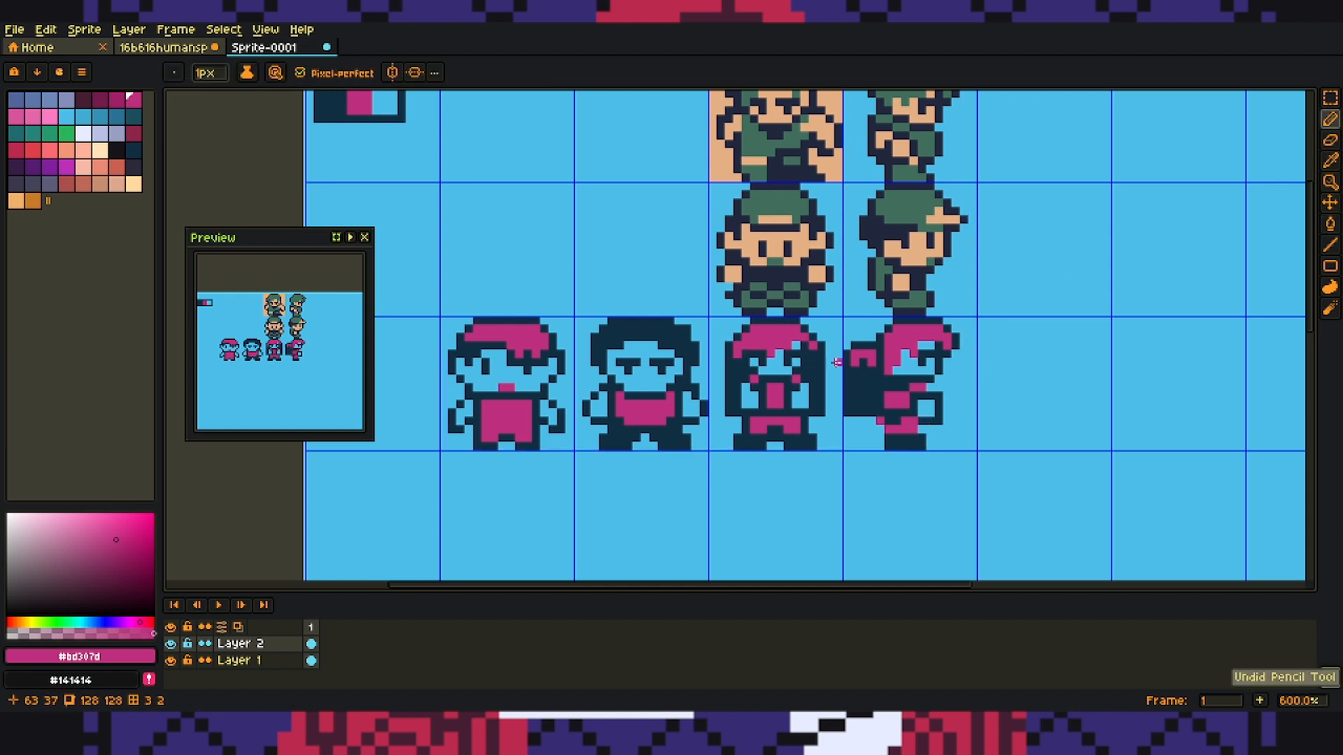
left_click(737, 361)
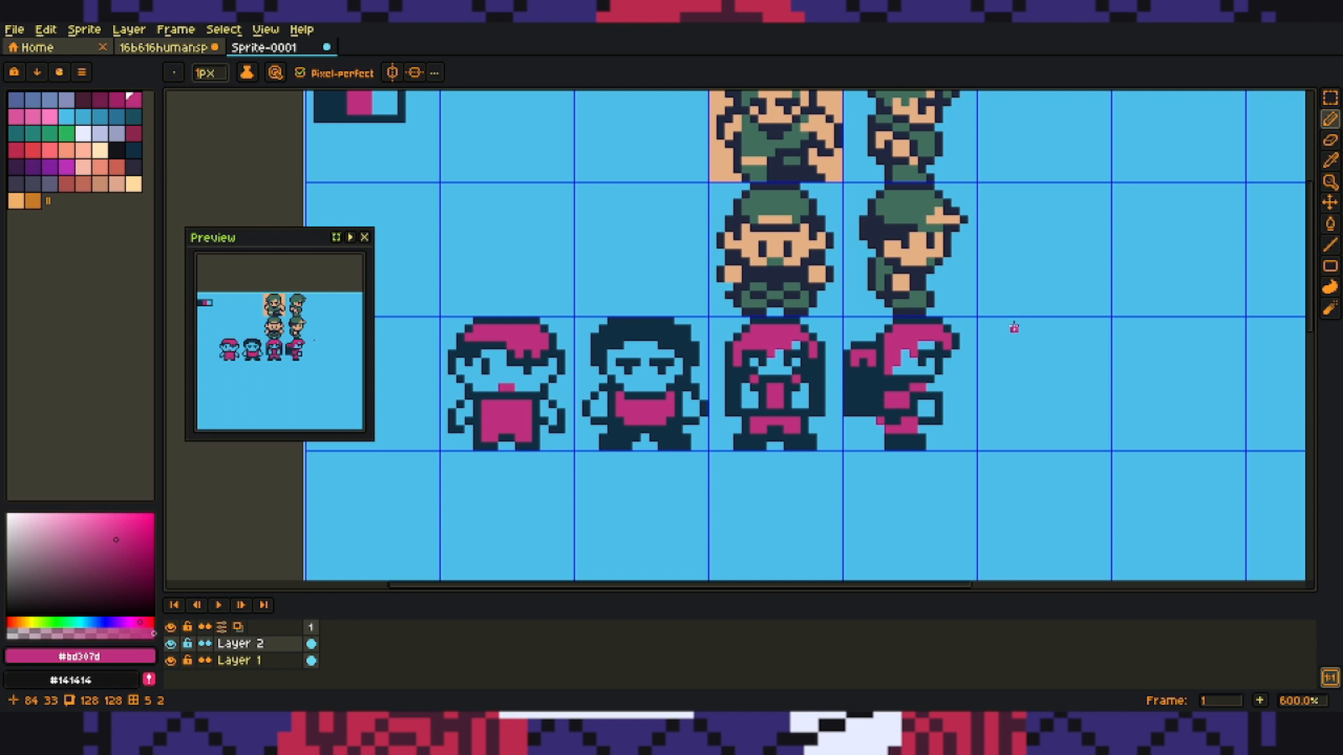
left_click(799, 364, "alt")
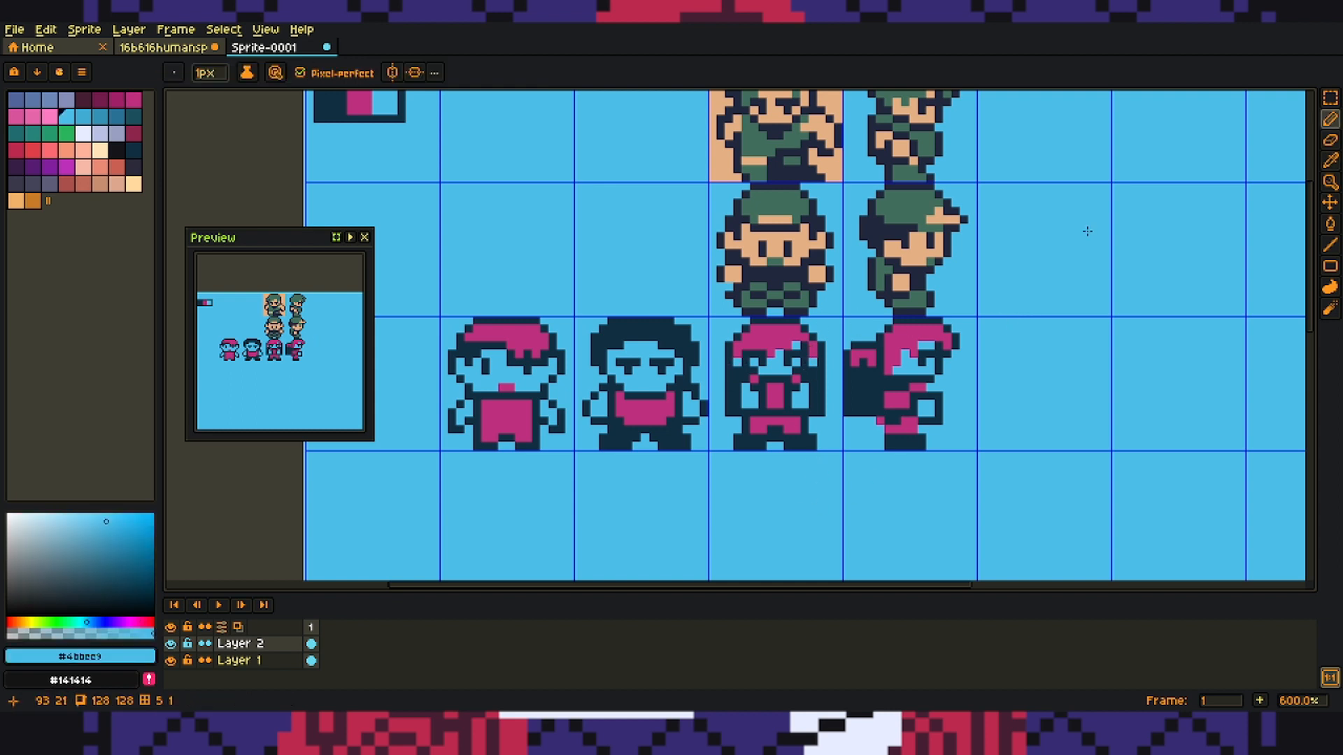
Step: Outline a dark navy body about 10 by 11 pixels with a notch between the legs in the cell below the front-facing long-haired character
left_click(924, 358, "alt")
left_click_drag(776, 560, 762, 436)
mouse_move(757, 441)
left_mouse_down()
mouse_move(756, 458)
mouse_move(789, 458)
mouse_move(733, 458)
mouse_move(724, 388)
left_mouse_up()
left_click_drag(799, 457, 798, 431)
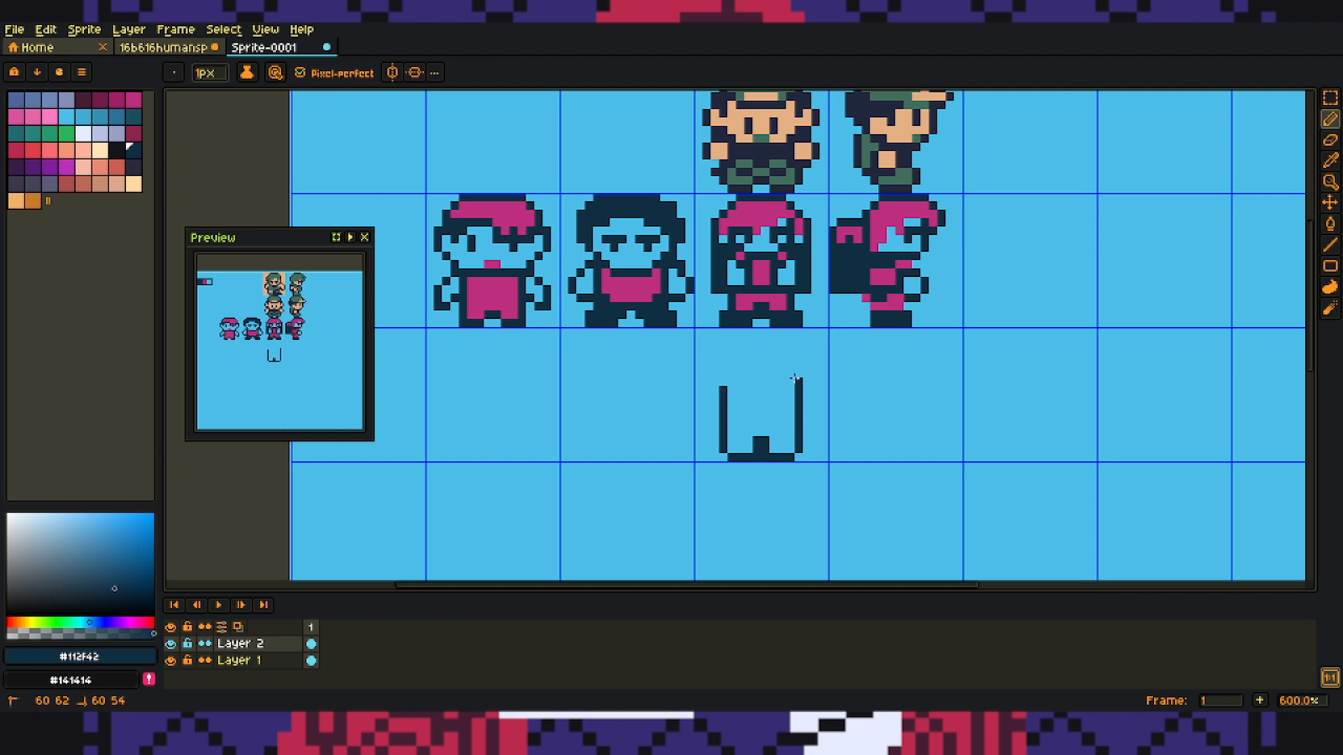
left_click_drag(795, 378, 724, 373)
key("e")
key("b")
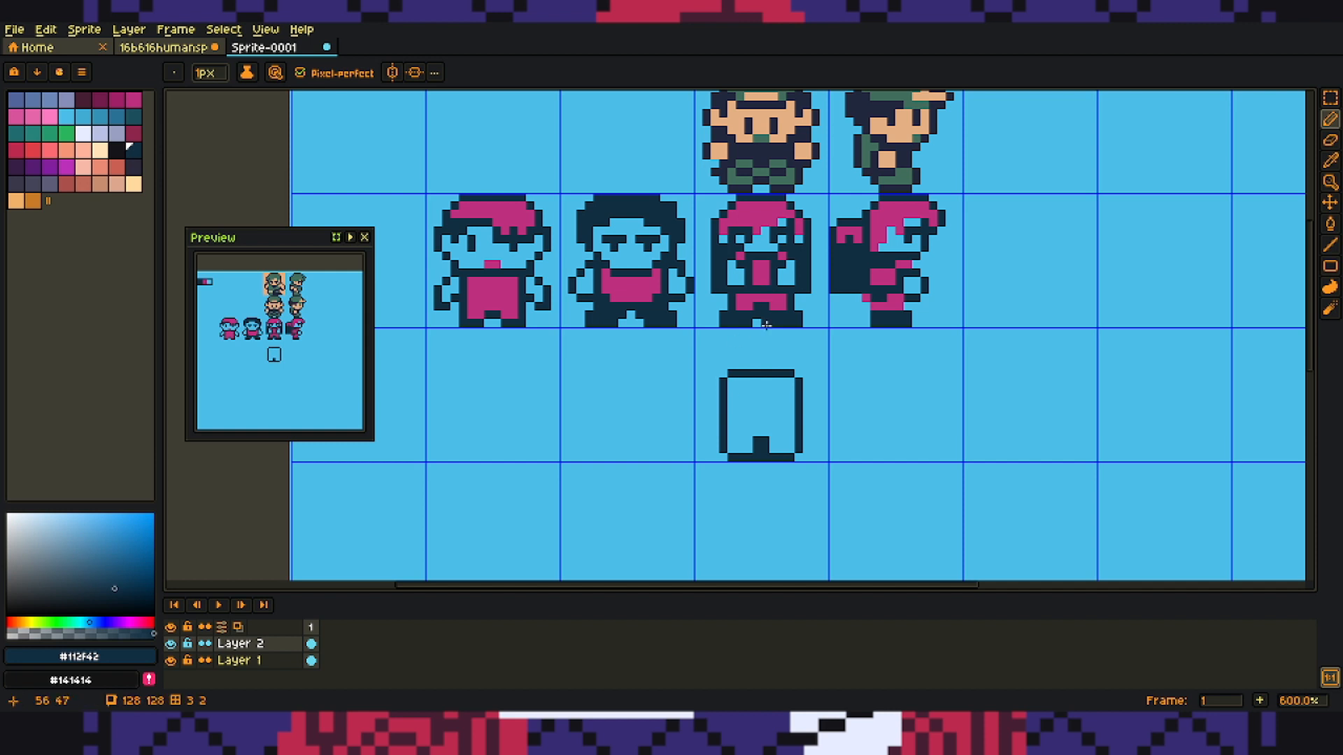
Step: Paint magenta shorts across the new body's lower half, and shape dark-outlined legs with feet pointing outward
left_click(774, 305, "alt")
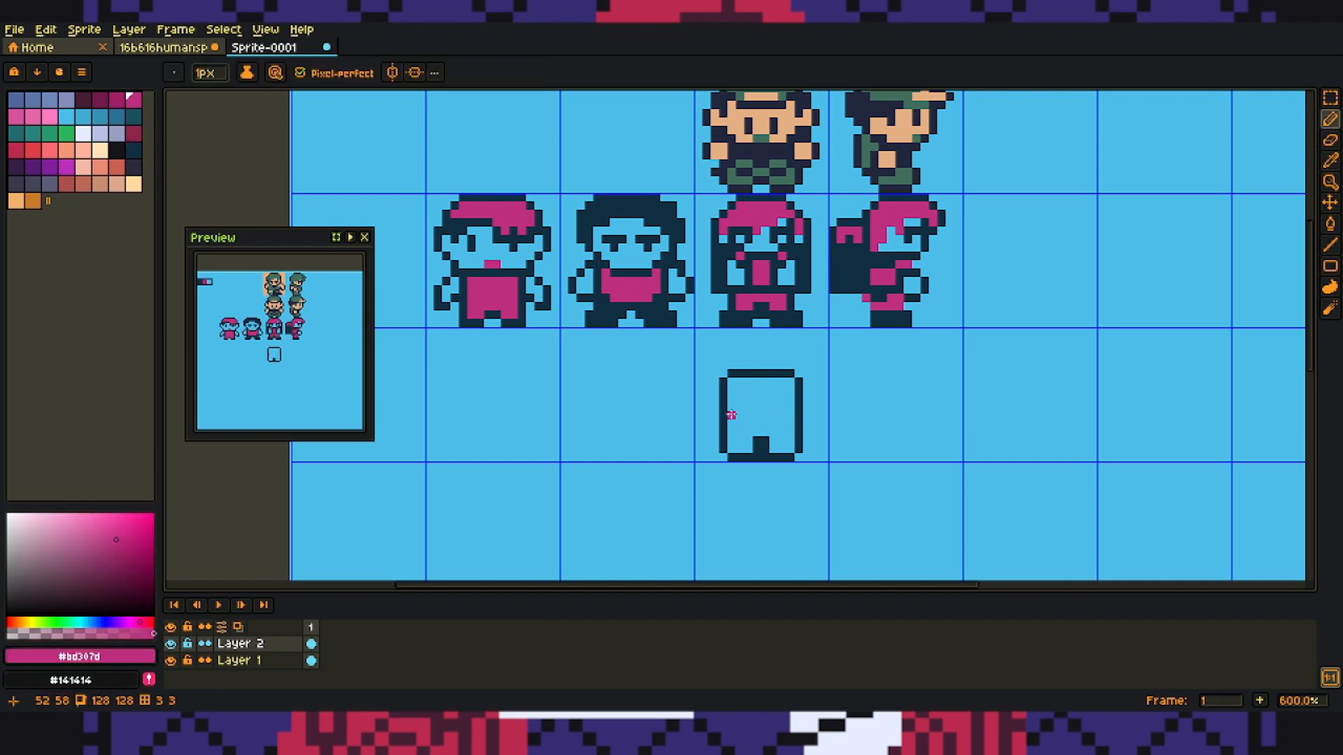
mouse_move(731, 407)
left_mouse_down()
mouse_move(791, 407)
mouse_move(732, 415)
mouse_move(783, 424)
mouse_move(766, 433)
mouse_move(807, 450)
mouse_move(799, 458)
left_mouse_up()
left_click(763, 448, "alt")
mouse_move(715, 449)
left_mouse_down()
mouse_move(812, 433)
mouse_move(765, 457)
left_mouse_up()
left_click(734, 449, "alt")
left_click(723, 449)
left_click(766, 441, "alt")
Step: Narrow the torso by erasing its outer sides and redrawing them one pixel inward, and remove the loop-shaped arm sketch
left_click_drag(801, 374, 812, 428)
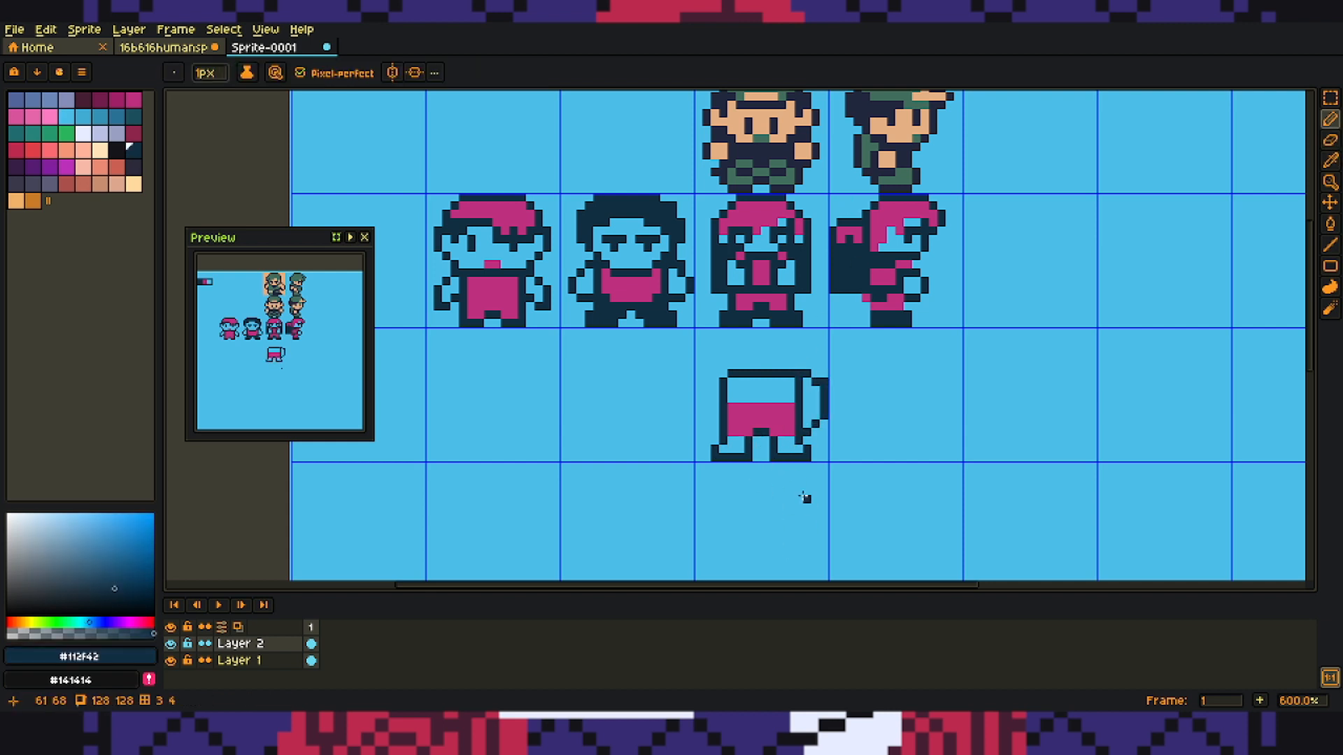
key("e")
mouse_move(720, 375)
left_mouse_down()
mouse_move(699, 400)
mouse_move(723, 415)
left_mouse_up()
key("b")
left_click(815, 423, "alt")
mouse_move(799, 382)
left_mouse_down()
mouse_move(799, 415)
mouse_move(790, 390)
left_mouse_up()
mouse_move(732, 415)
left_mouse_down()
mouse_move(731, 388)
mouse_move(714, 425)
mouse_move(707, 391)
left_mouse_up()
key("e")
left_click_drag(824, 382, 808, 432)
left_click(815, 382)
left_click(715, 423)
key("b")
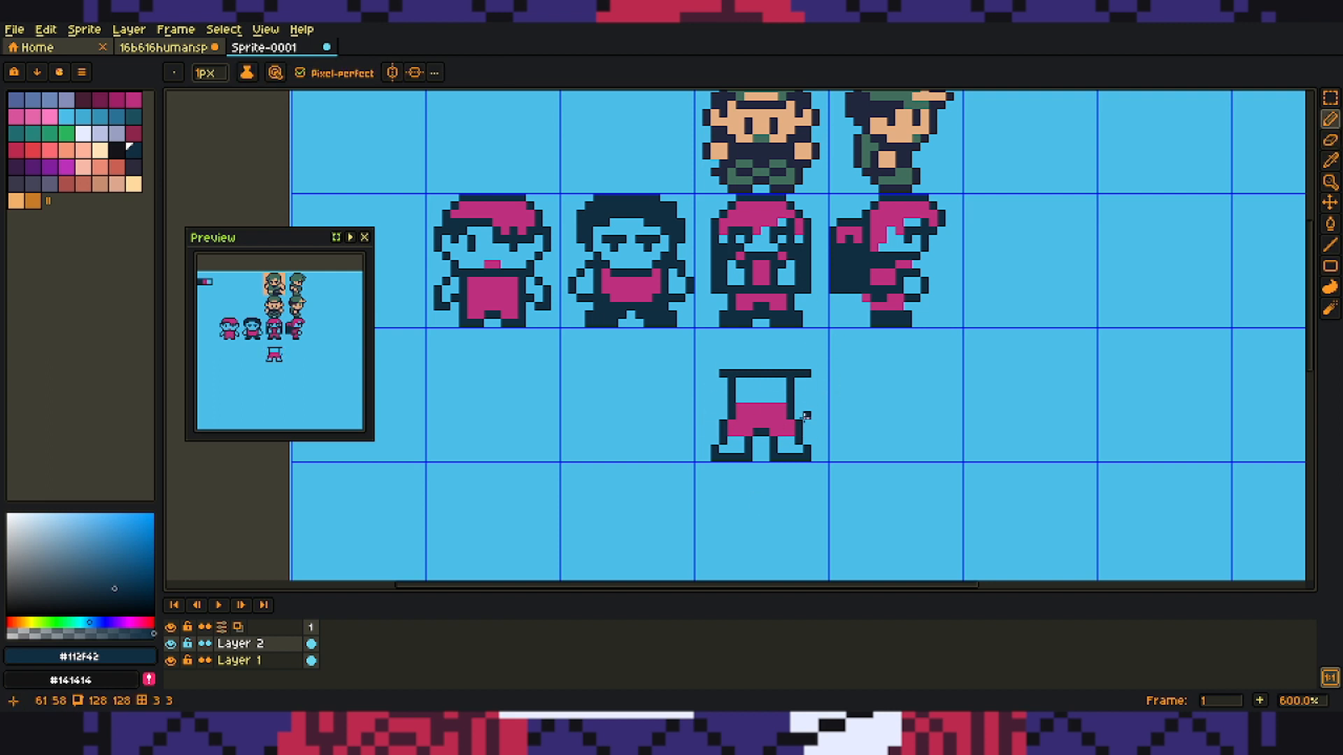
Step: Draw dark navy raised arms curving outward and upward from both sides of the waist
mouse_move(715, 423)
left_mouse_down()
mouse_move(703, 419)
mouse_move(726, 351)
left_mouse_up()
left_click_drag(815, 357, 824, 411)
left_click(815, 357)
left_click(715, 356)
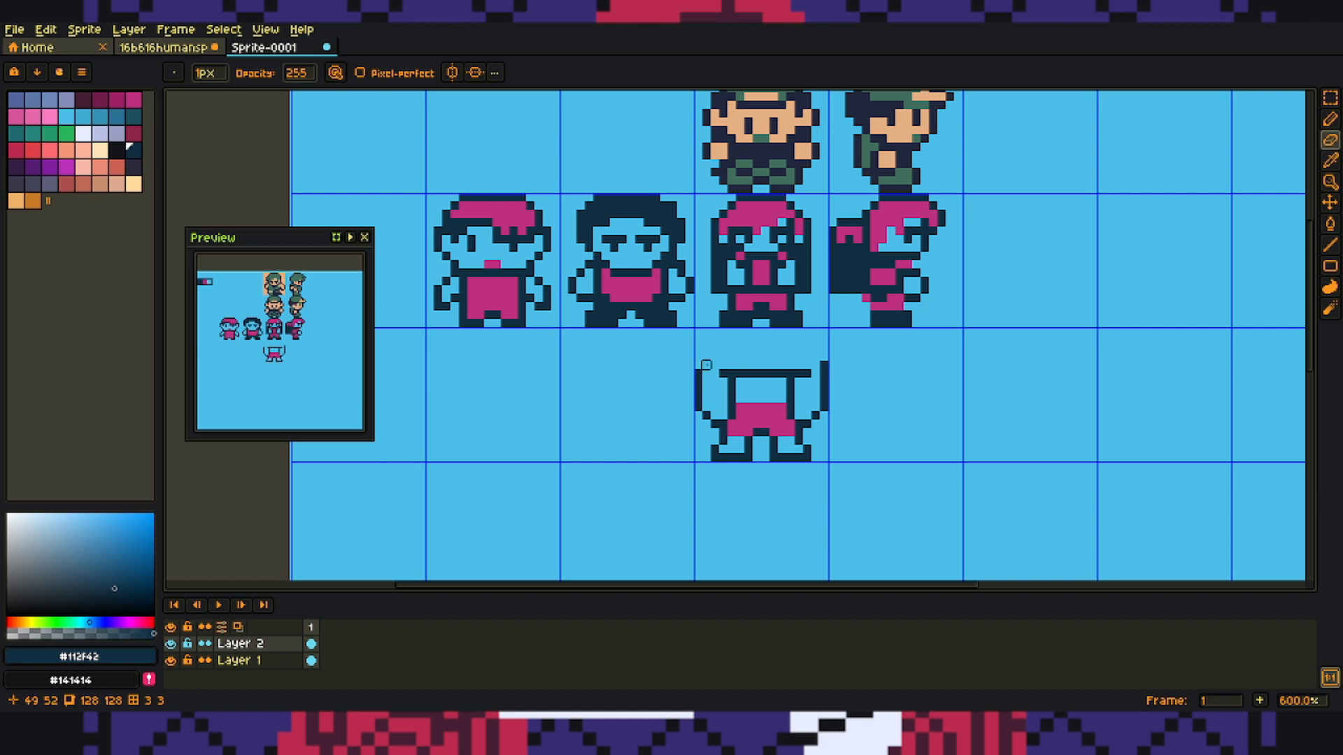
left_click(824, 365)
key("b")
left_click(815, 365)
Step: Erase the torso's upper line and redraw the dark navy shoulder line about two pixels lower
key("e")
left_click(799, 374)
mouse_move(782, 373)
left_mouse_down()
mouse_move(739, 374)
mouse_move(782, 373)
left_mouse_up()
key("b")
key("ctrl+z")
left_click_drag(740, 382, 782, 390)
key("ctrl+z")
key("e")
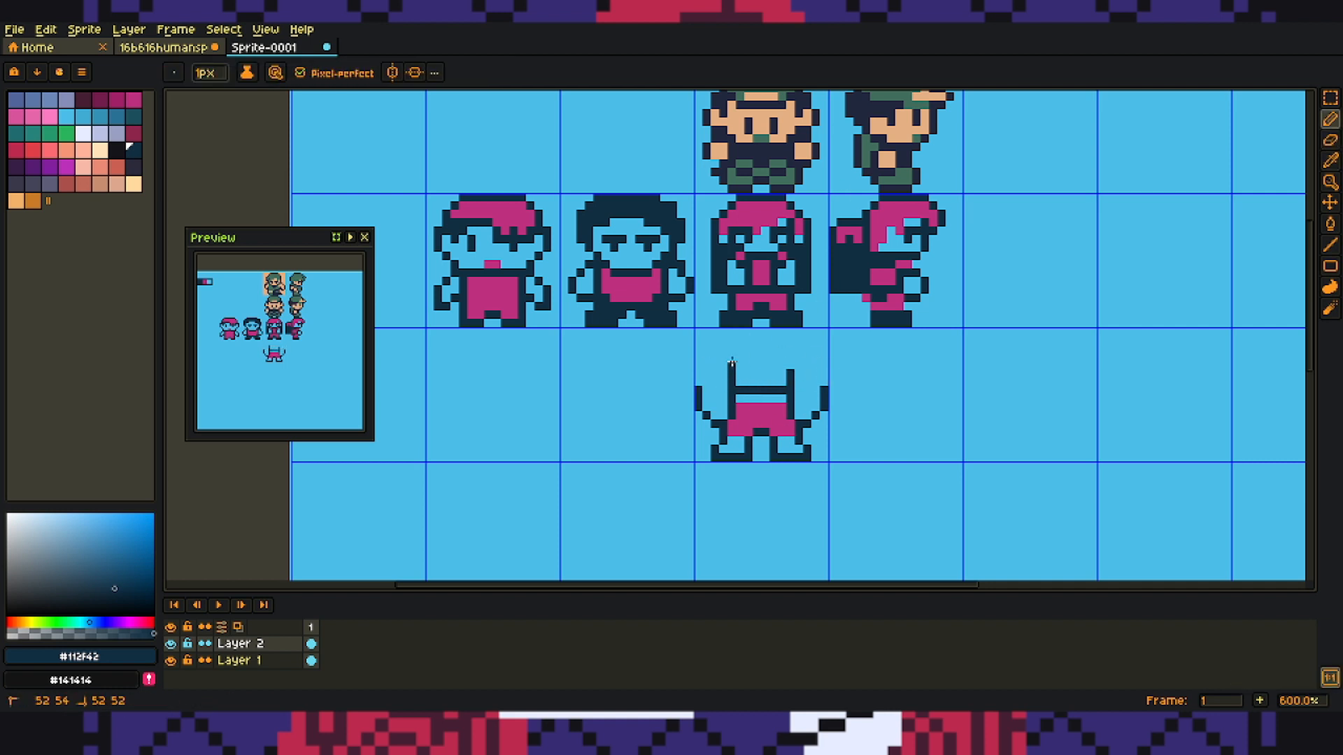
Step: Draw a dark navy head outline above the shoulders, erasing its wide sides and redrawing them one pixel inward
key("b")
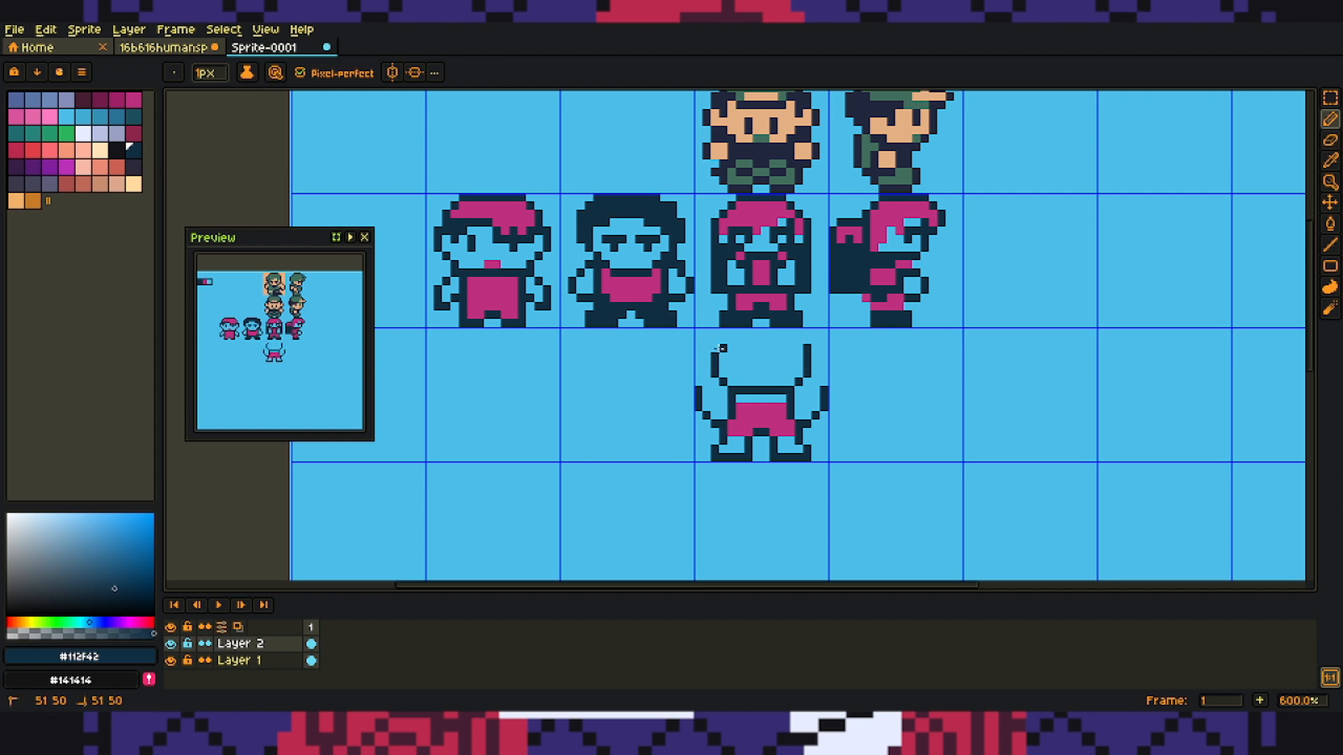
key("e")
left_click_drag(714, 348, 714, 374)
left_click_drag(807, 348, 807, 373)
key("b")
left_click_drag(722, 374, 722, 348)
mouse_move(799, 373)
left_mouse_down()
mouse_move(723, 339)
mouse_move(766, 333)
mouse_move(731, 348)
mouse_move(783, 385)
mouse_move(766, 340)
mouse_move(807, 424)
left_mouse_up()
Step: Paint magenta hair with a side-swept fringe over the new head, and erase the raised arms beside the torso
left_click(772, 302, "alt")
key("e")
left_click_drag(698, 390, 706, 424)
Step: Clear the magenta from the torso above the shorts in light blue, and fill the gap in the shorts with magenta
key("b")
left_click(777, 399, "alt")
mouse_move(782, 407)
left_mouse_down()
mouse_move(767, 407)
mouse_move(782, 415)
left_mouse_up()
left_click(761, 432, "alt")
left_click(757, 424)
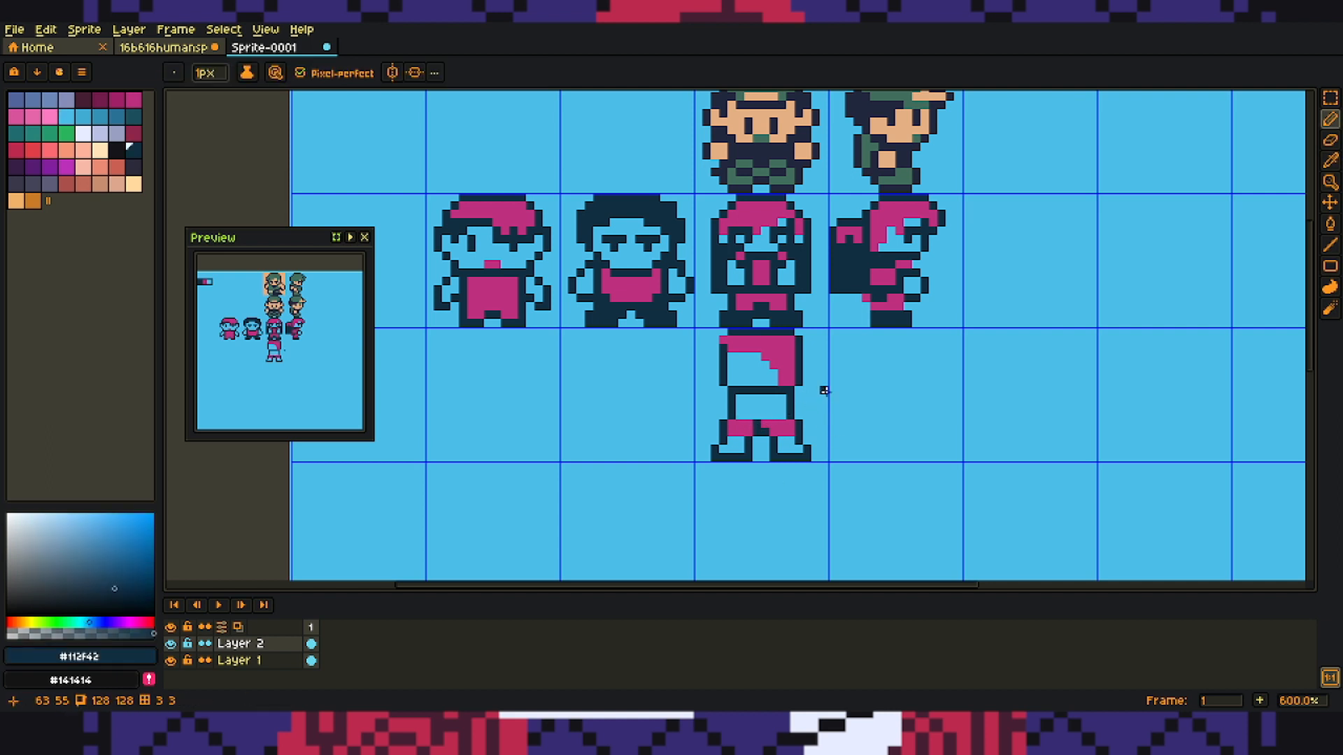
left_click(782, 424, "alt")
left_click(757, 424)
Step: Trim the magenta hair back from the face, and round the head's lower corners by erasing and redrawing outline pixels
left_click(772, 374, "alt")
left_click(765, 349, "alt")
mouse_move(791, 382)
left_mouse_down()
mouse_move(774, 366)
mouse_move(723, 390)
mouse_move(799, 373)
mouse_move(715, 373)
left_mouse_up()
key("ctrl+z")
left_click(791, 381, "alt")
key("e")
left_click(790, 373)
key("b")
left_click(799, 374)
key("e")
key("b")
Step: Widen the magenta hair at both sides of the head, outline the bulges in dark navy, and erase the excess outline pixels
left_click(740, 349, "alt")
left_click_drag(799, 339, 807, 349)
left_click(799, 365, "alt")
left_click_drag(807, 357, 814, 348)
mouse_move(716, 382)
left_mouse_down()
mouse_move(724, 333)
mouse_move(715, 349)
left_mouse_up()
key("ctrl+z")
key("e")
left_click(716, 374)
key("b")
key("e")
key("b")
Step: Draw two dark navy eyes with slanted brows beneath the new character's fringe
left_click(782, 356, "alt")
left_click(782, 366)
key("ctrl+z")
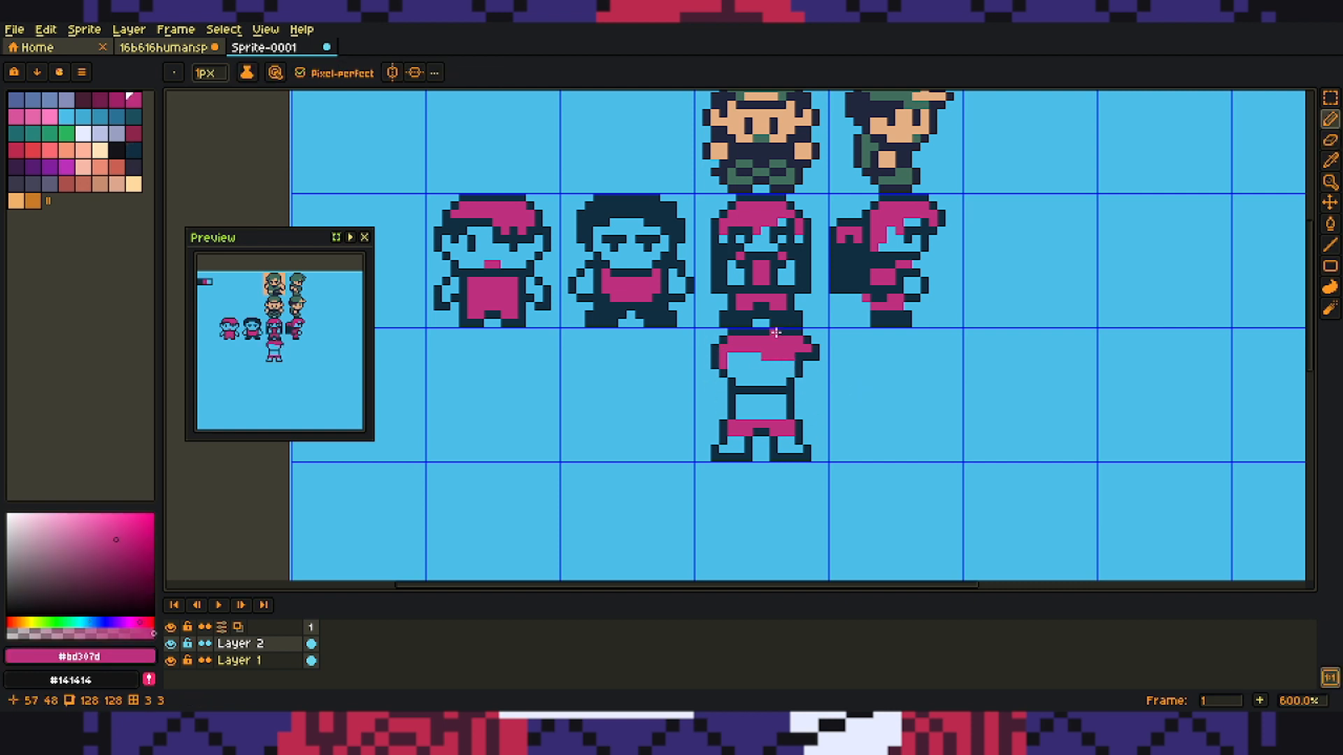
left_click(775, 333, "alt")
left_click(774, 366)
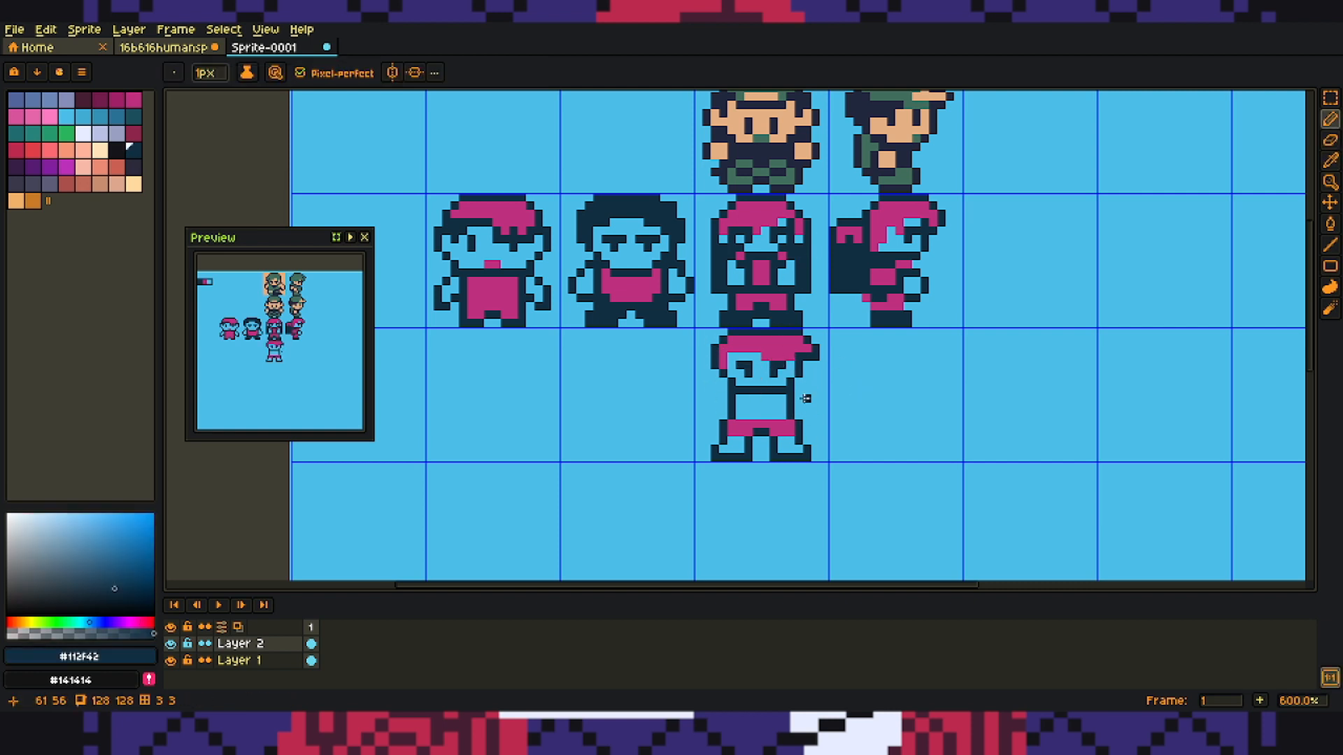
Step: Draw small bent arms in dark navy on both sides of the torso, and round them by erasing corner pixels
left_click(814, 374)
left_click_drag(807, 389, 824, 390)
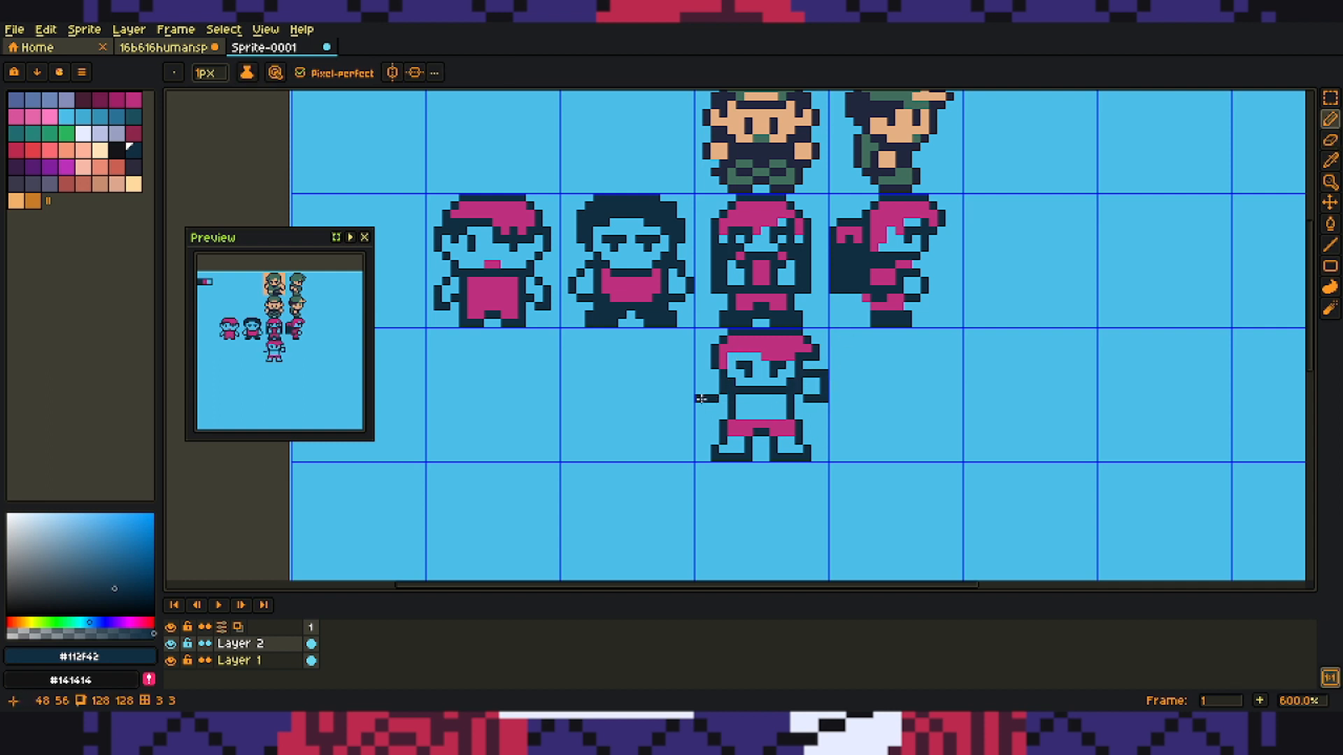
key("e")
left_click(825, 374)
left_click(700, 400)
key("b")
left_click(808, 408)
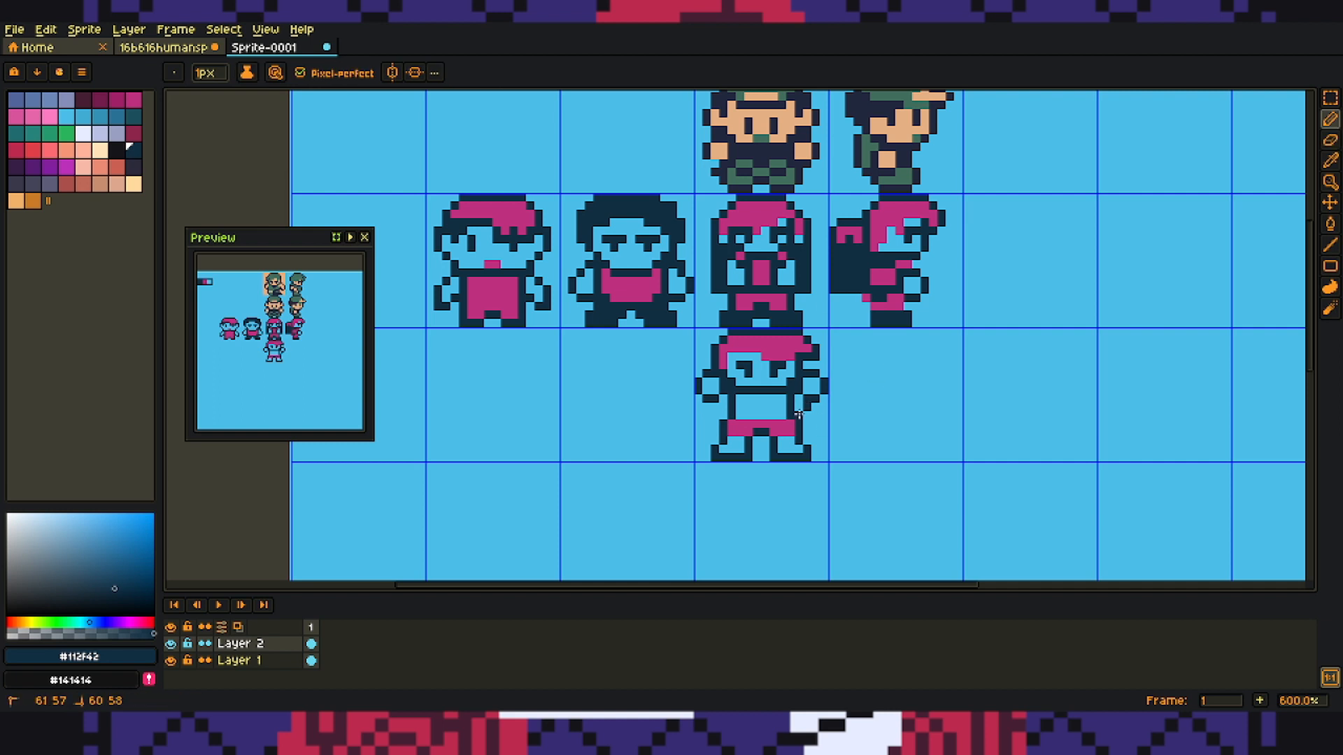
left_click(715, 408)
key("e")
key("b")
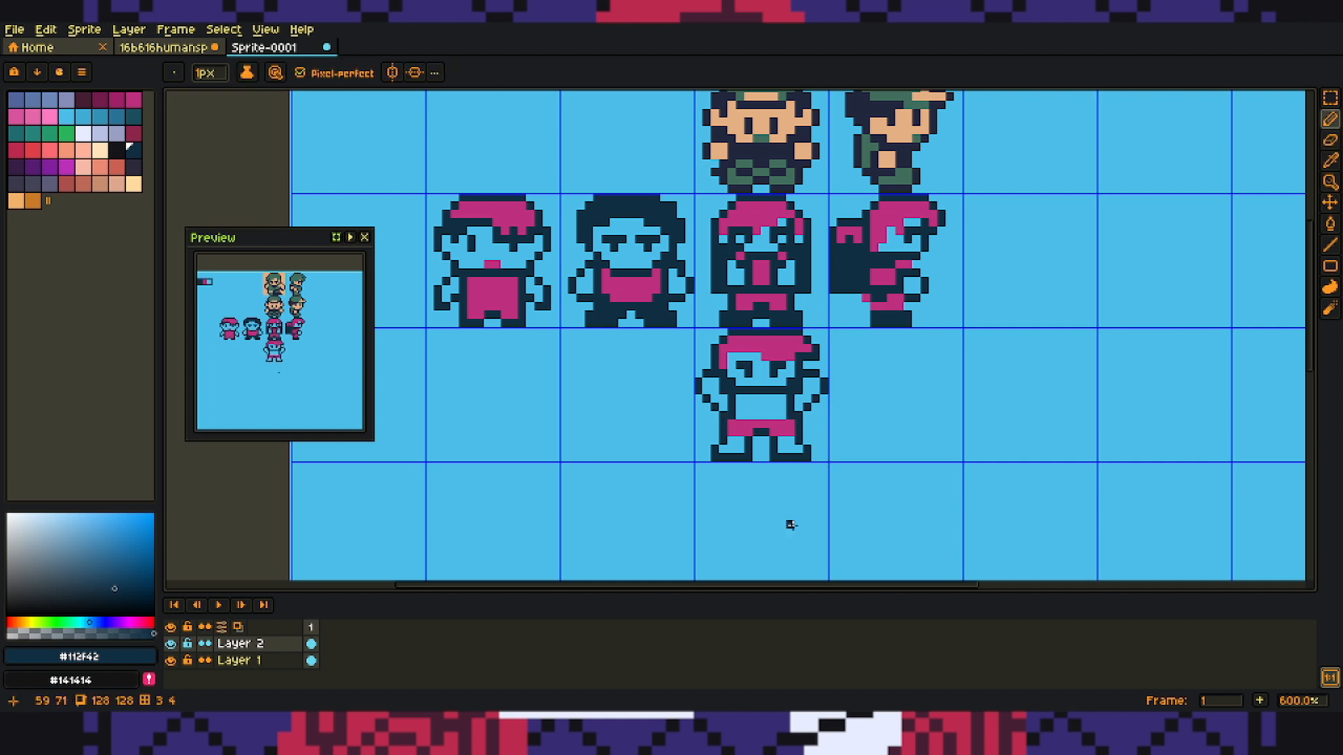
Step: Add a dark navy waistline above the shorts, and slim the hips by erasing outer pixels and darkening the shorts' upper corners
mouse_move(784, 416)
left_mouse_down()
mouse_move(740, 416)
mouse_move(799, 424)
left_mouse_up()
key("e")
left_click_drag(723, 416, 723, 425)
key("b")
left_click(731, 424)
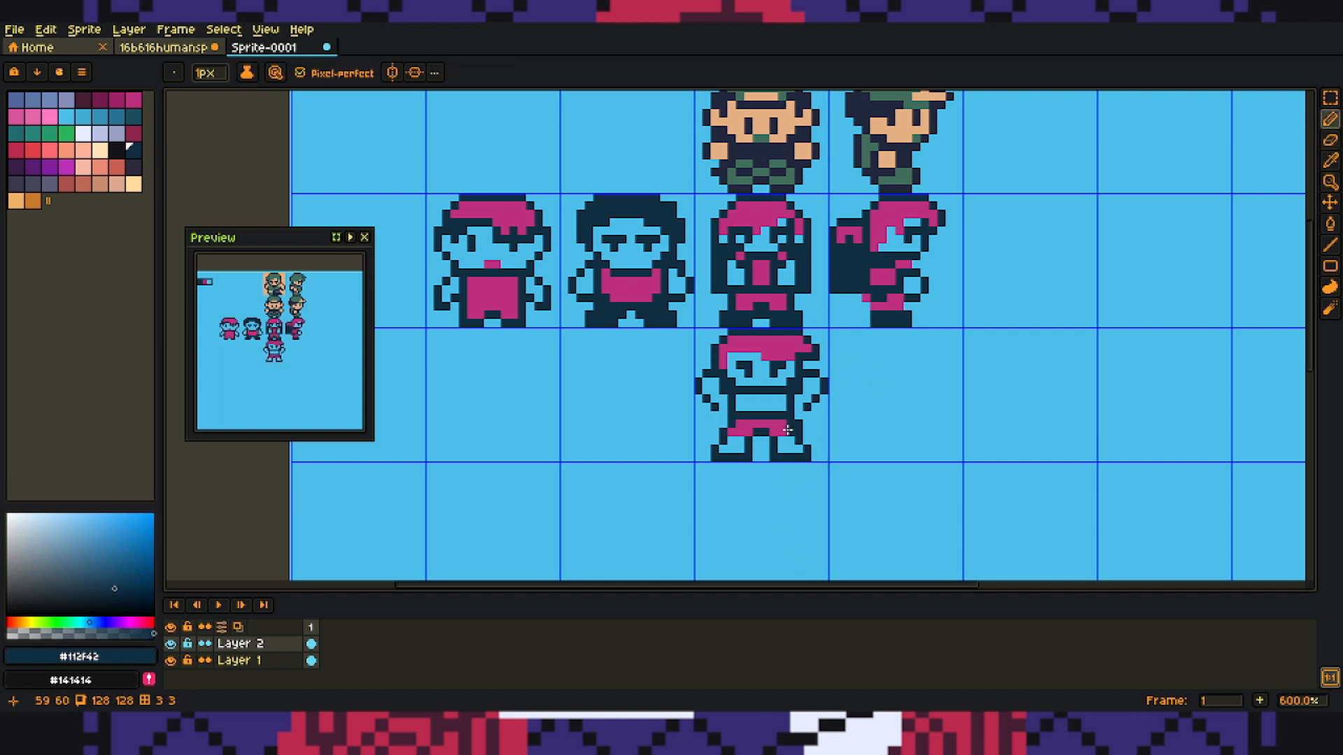
left_click(790, 423)
key("e")
key("b")
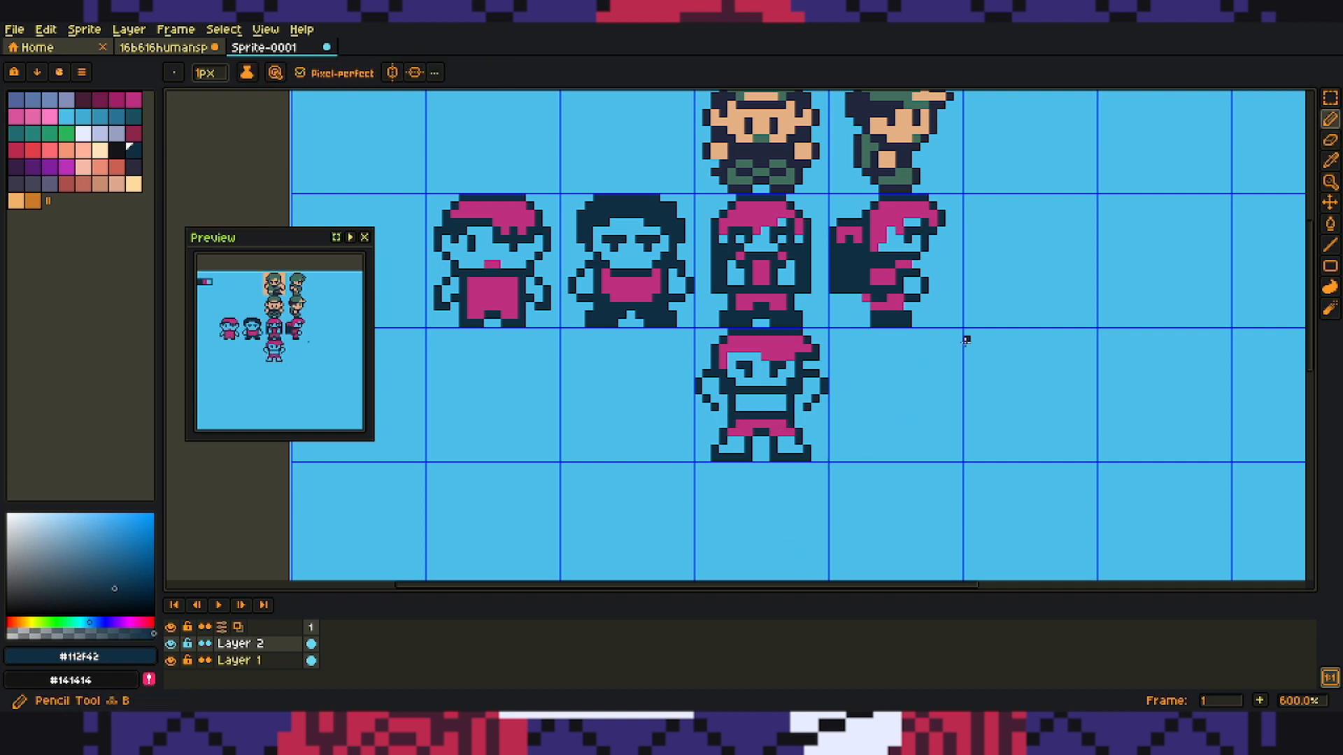
Step: Outline the head of a side-view version of the shirtless character in dark navy, in the grid cell beside the front view
key("e")
left_click(798, 415)
key("b")
key("space")
left_click_drag(977, 415, 949, 417)
left_click(781, 453, "alt")
mouse_move(846, 461)
left_mouse_down()
mouse_move(846, 337)
mouse_move(889, 336)
left_mouse_up()
key("ctrl+z")
left_click(838, 336)
mouse_move(896, 344)
left_mouse_down()
mouse_move(889, 393)
mouse_move(838, 393)
left_mouse_up()
Step: Outline a narrow torso in dark navy beneath the side-view head
mouse_move(829, 385)
left_mouse_down()
mouse_move(829, 343)
mouse_move(906, 352)
mouse_move(847, 407)
mouse_move(889, 435)
mouse_move(880, 427)
left_mouse_up()
key("e")
key("b")
key("ctrl+z")
Step: Color the side-view character's hair and shorts magenta, and draw its slanted eye in dark navy
left_click(764, 351, "alt")
left_click(897, 383, "alt")
left_click(755, 358, "alt")
left_click(747, 368, "alt")
key("ctrl+z")
left_click(870, 350, "alt")
left_click(889, 434, "alt")
Step: Outline the side-view character's leg and foot in dark navy below the shorts, leaving the inside light blue
left_click(847, 451)
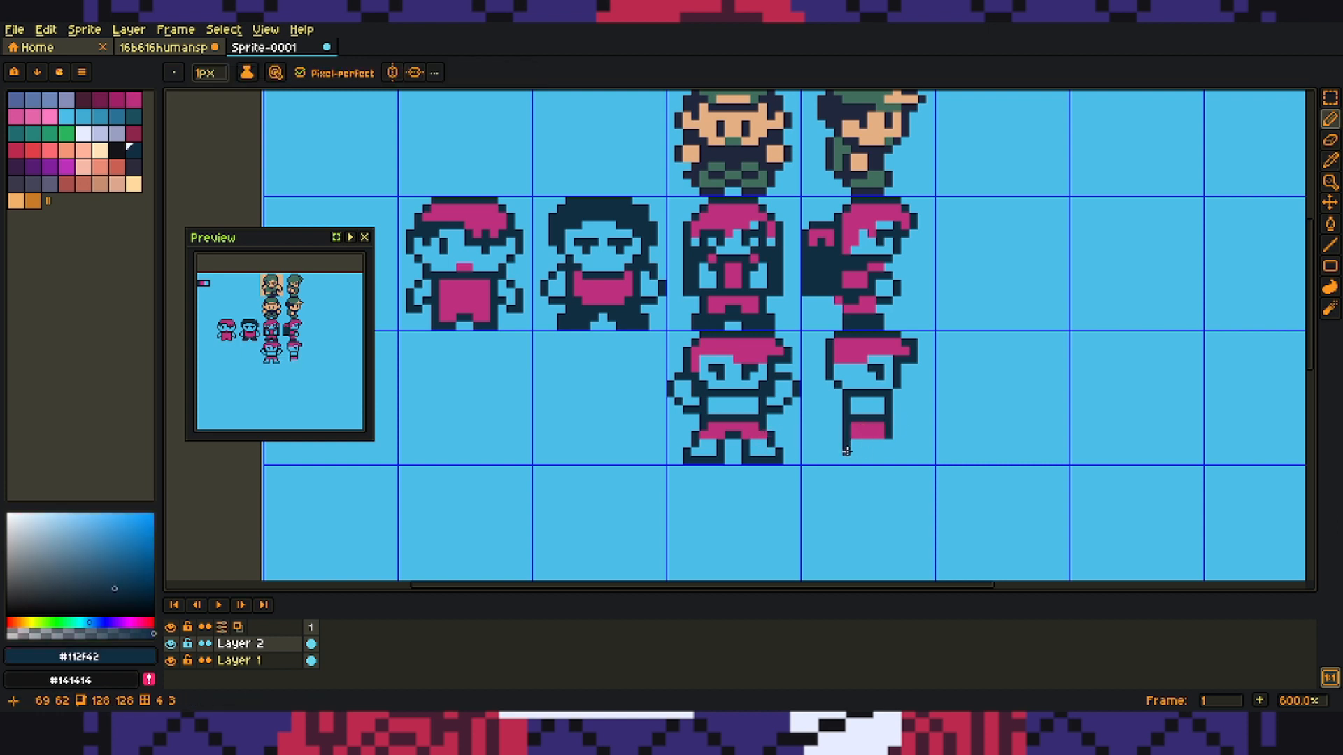
left_click(891, 350, "alt")
mouse_move(856, 444)
left_mouse_down()
mouse_move(897, 461)
mouse_move(856, 461)
left_mouse_up()
key("ctrl+z")
left_click(889, 460, "alt")
key("e")
left_click(881, 452)
key("b")
left_click(887, 418, "alt")
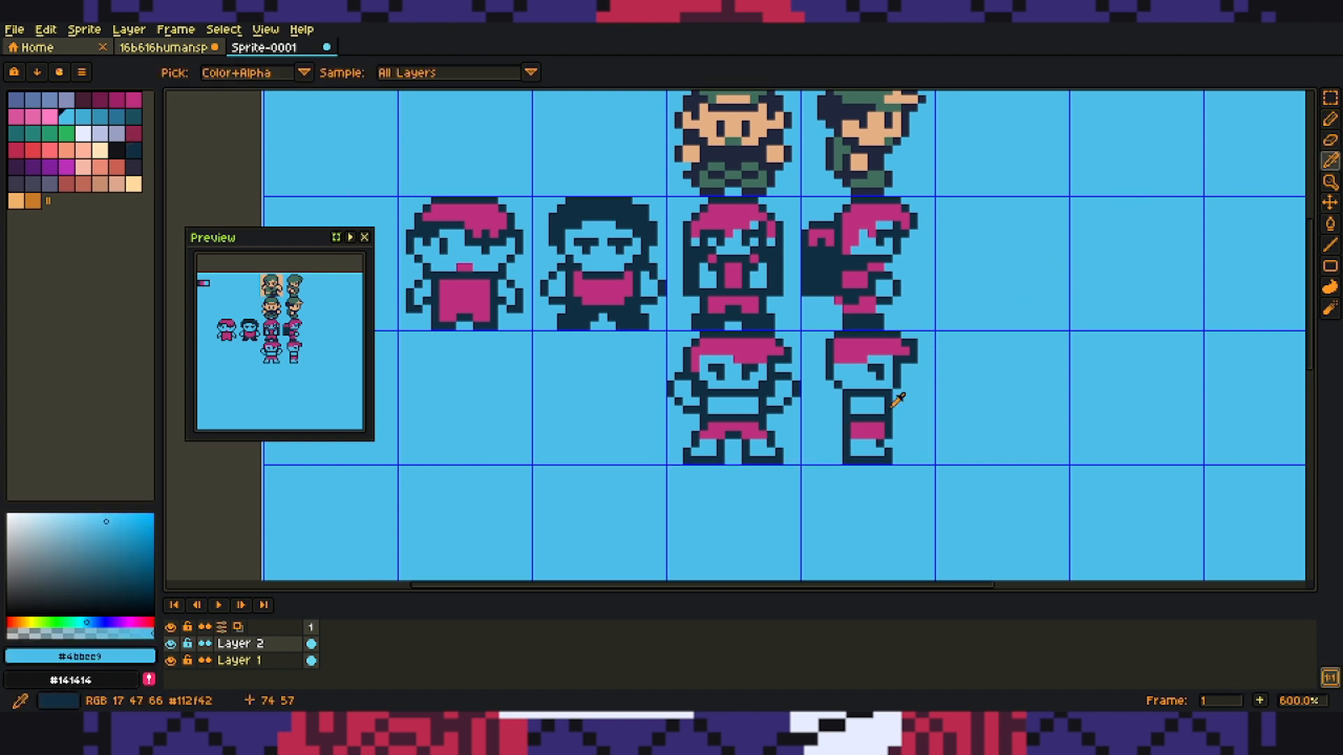
left_click(887, 418)
left_click(888, 403, "alt")
left_click(878, 411)
left_click(879, 426)
left_click(888, 418, "alt")
left_click(889, 411)
left_click(889, 426, "alt")
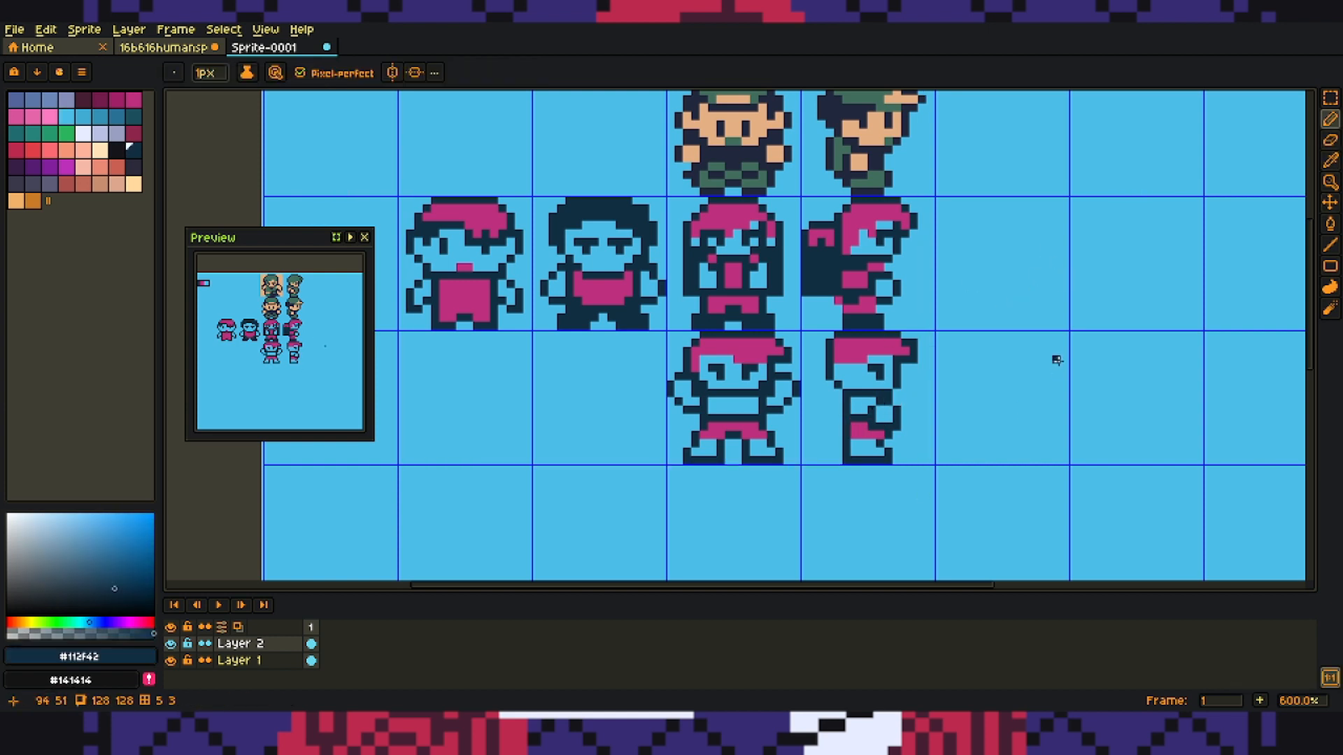
key("ctrl+z")
key("ctrl+z")
key("ctrl+z")
key("ctrl+z")
key("ctrl+z")
Step: Draw a bent arm across the side-view torso in dark navy with a light blue interior, reaching down over the shorts
left_click(872, 402, "alt")
left_click(888, 412, "alt")
left_click_drag(863, 419, 879, 411)
mouse_move(855, 426)
left_mouse_down()
mouse_move(873, 435)
mouse_move(880, 419)
left_mouse_up()
left_click(872, 419, "alt")
left_click_drag(872, 428, 864, 427)
left_click(880, 434, "alt")
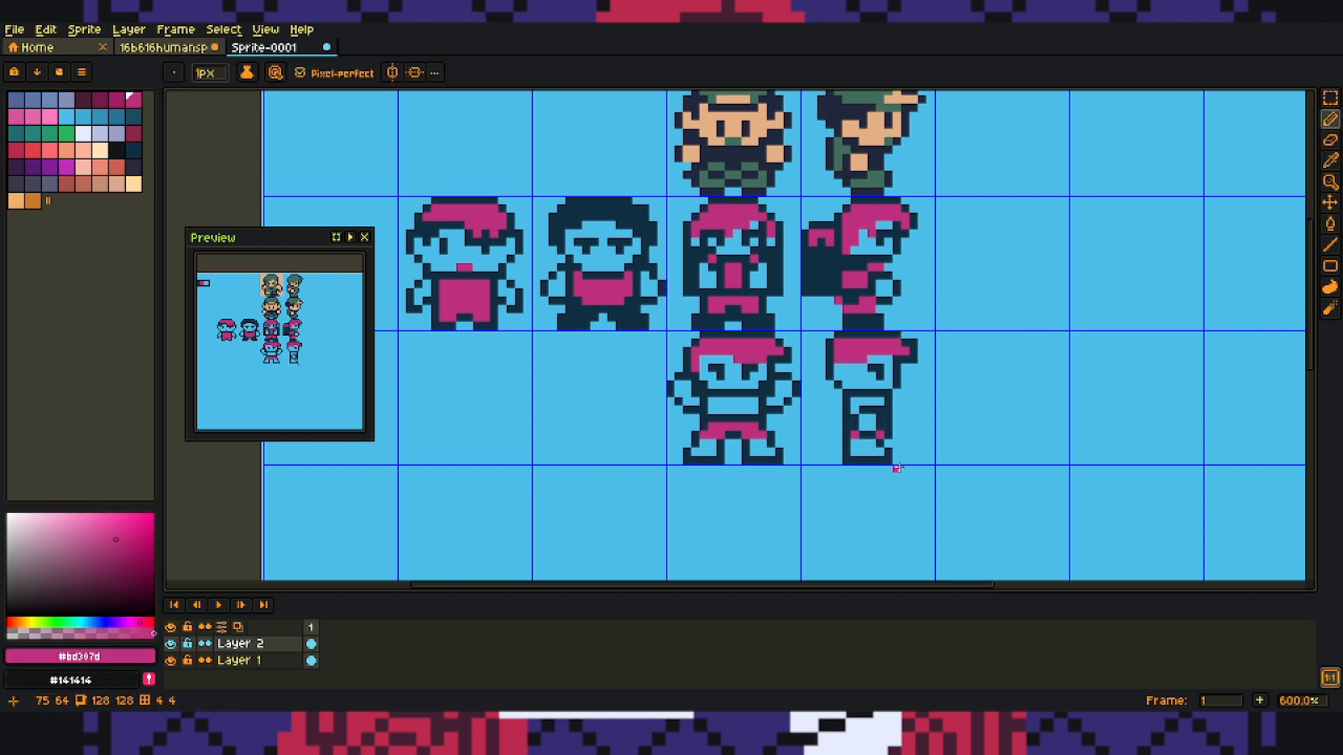